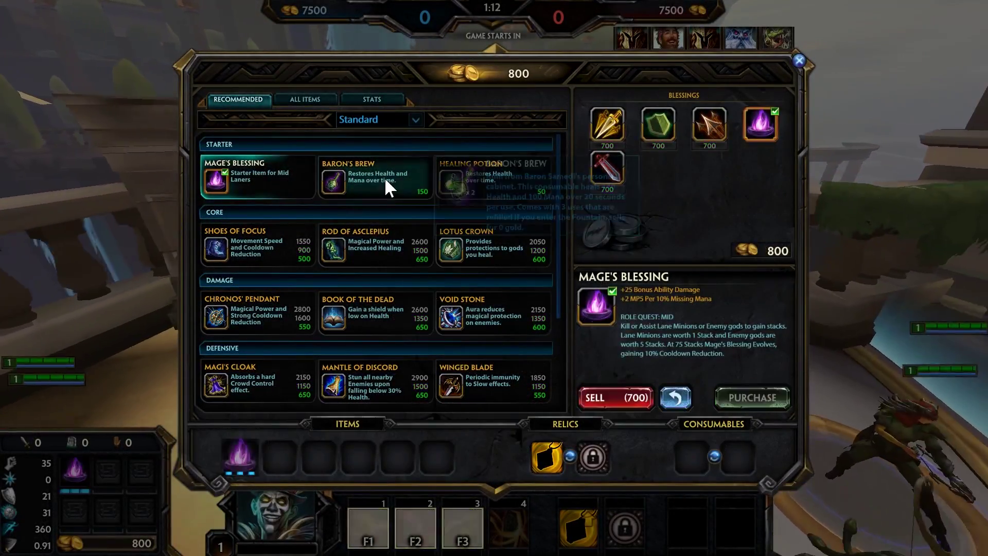
Step: Buy Baron's Brew and the first Rod of Tahuti component from the magical power items
double_click(384, 181)
left_click(348, 243)
left_click(305, 99)
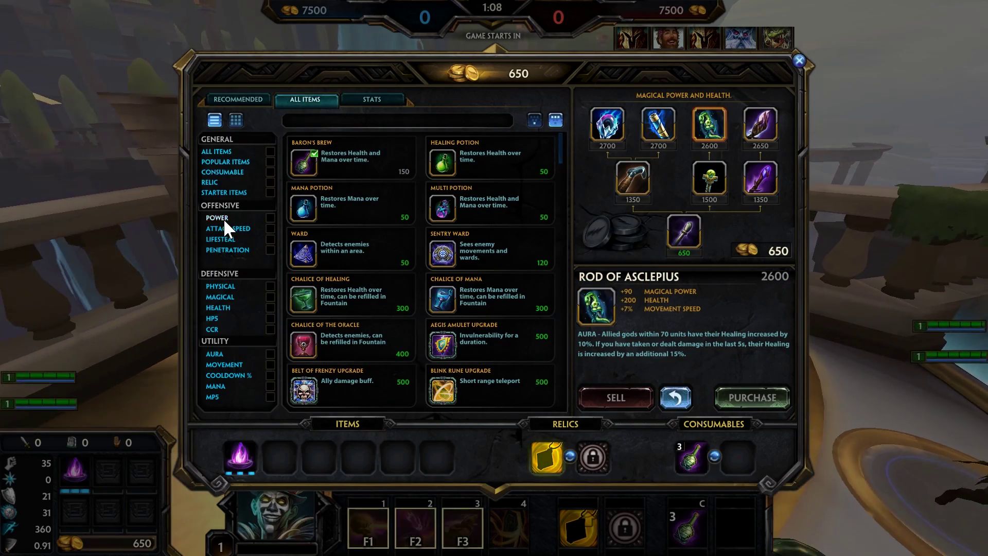
left_click(223, 218)
double_click(387, 368)
Step: Buy a Ward and the Purification Beads relic, then bring up the pause menu
left_click(246, 174)
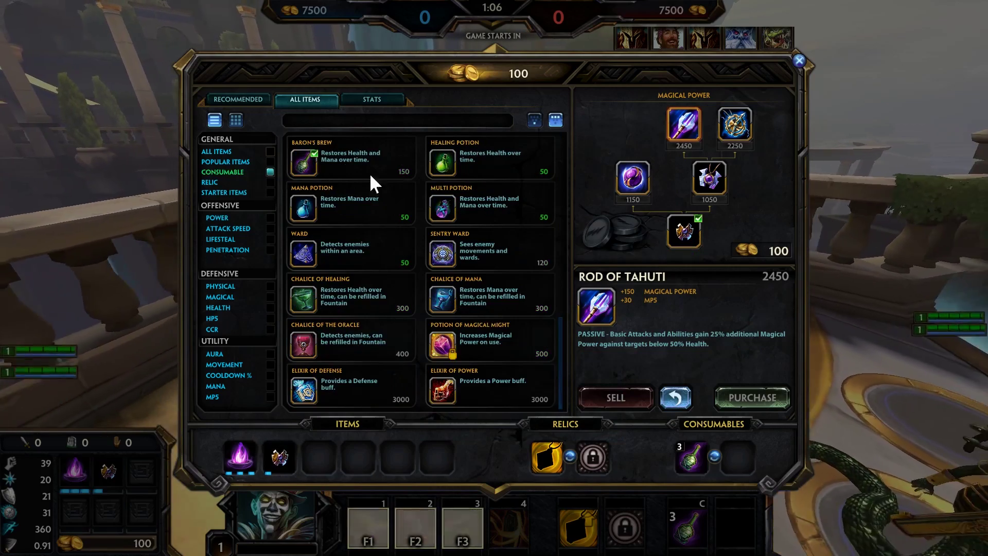
double_click(371, 241)
left_click(539, 438)
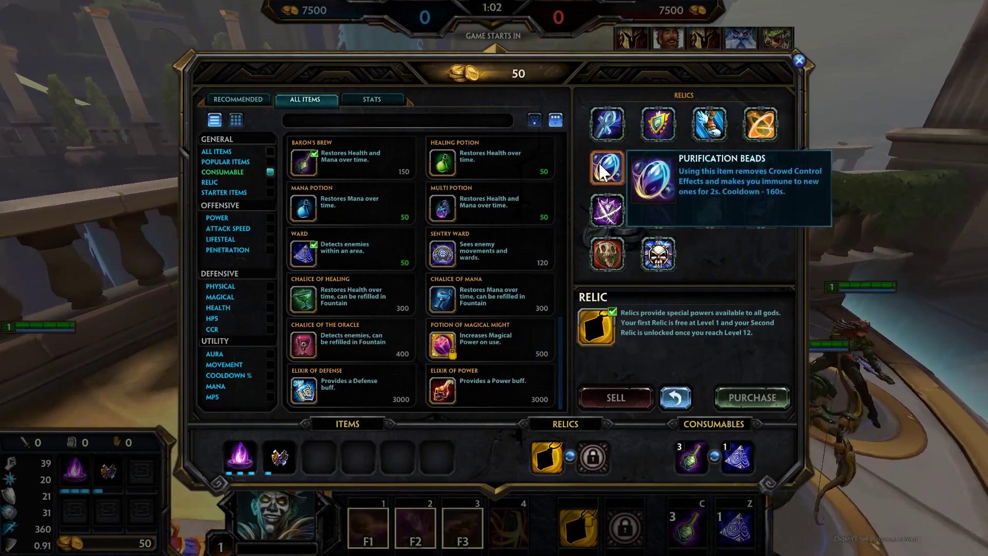
double_click(598, 162)
key("Escape")
key("Escape")
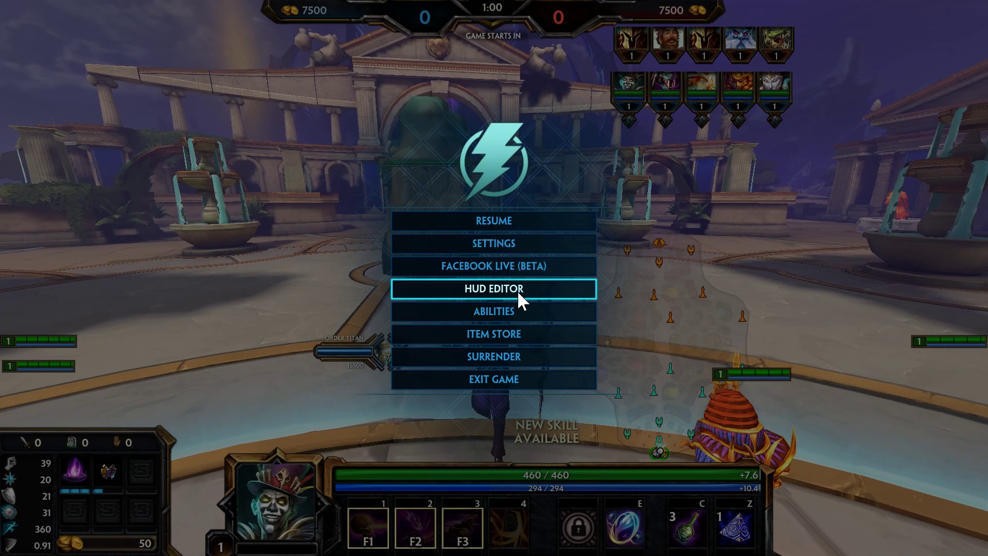
Step: Open the HUD Editor, apply without changes, close it, and return to the pause menu
left_click(518, 291)
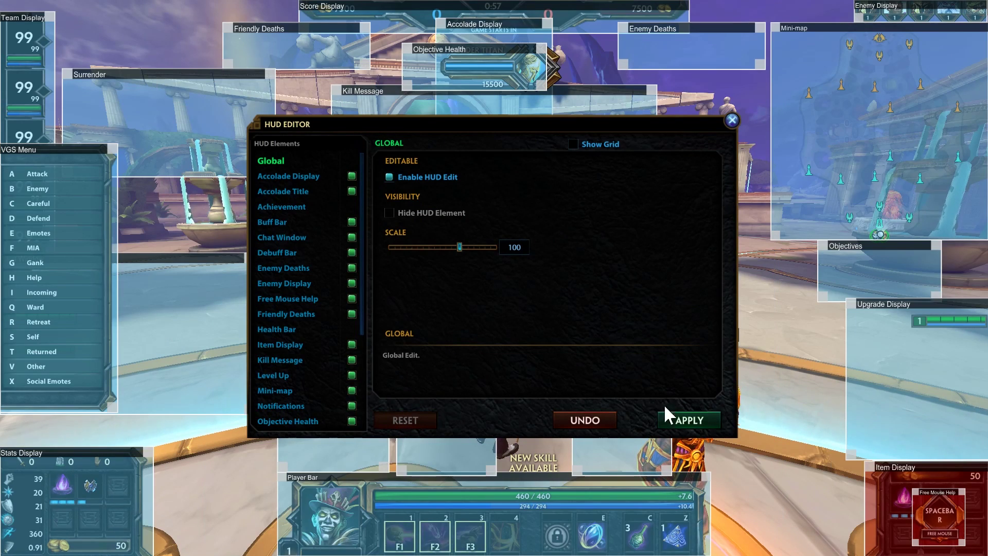
left_click(698, 418)
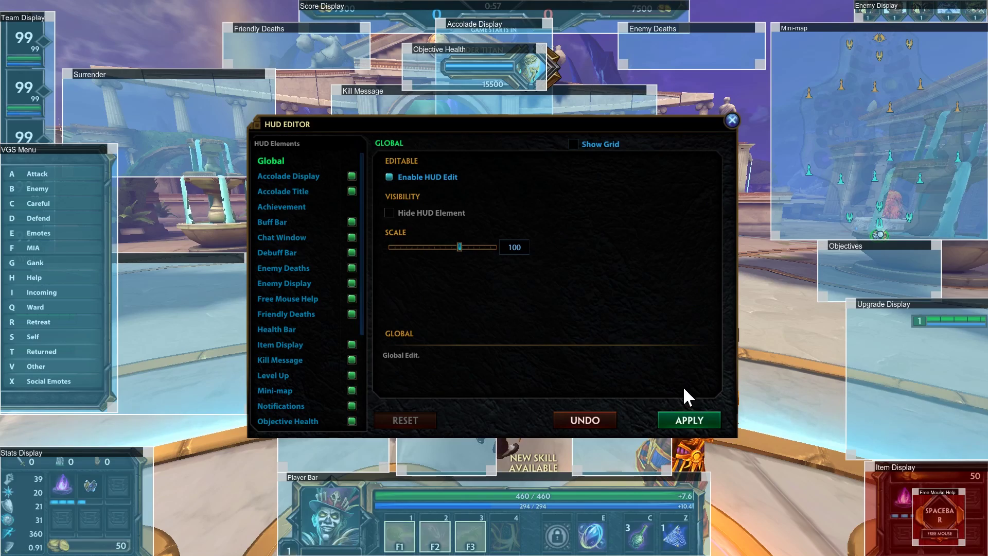
left_click(732, 121)
key("Escape")
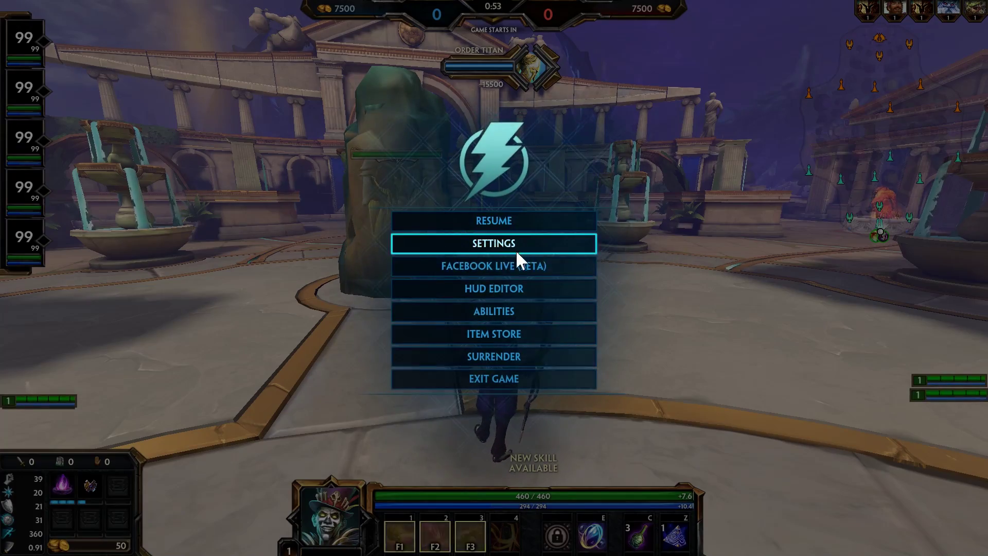
Step: Reopen the HUD Editor, nudge the mini-map slightly up-left, and close the editor
left_click(500, 291)
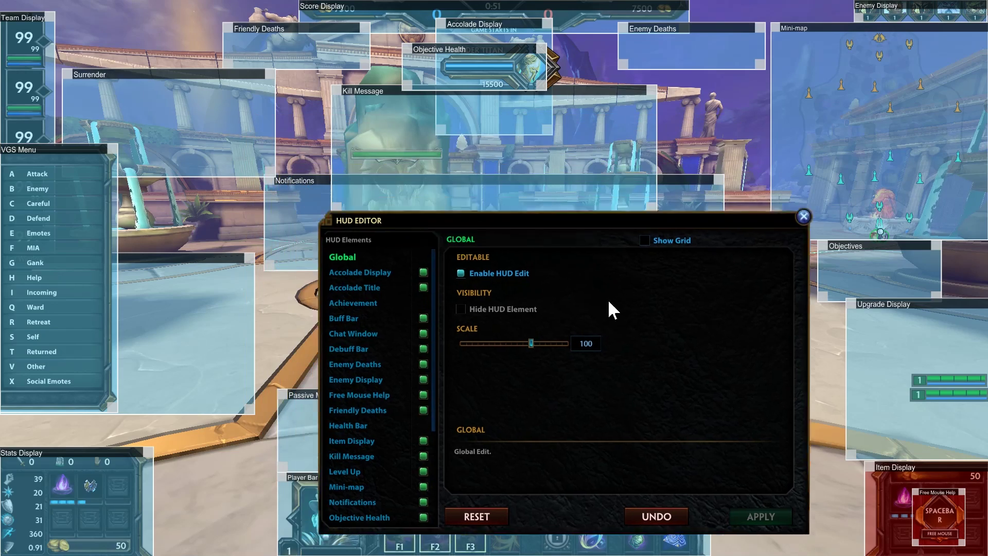
mouse_move(612, 309)
left_mouse_down()
mouse_move(741, 553)
mouse_move(757, 536)
mouse_move(691, 465)
mouse_move(800, 550)
mouse_move(859, 551)
left_mouse_up()
mouse_move(858, 110)
left_mouse_down()
mouse_move(852, 117)
mouse_move(859, 109)
left_mouse_up()
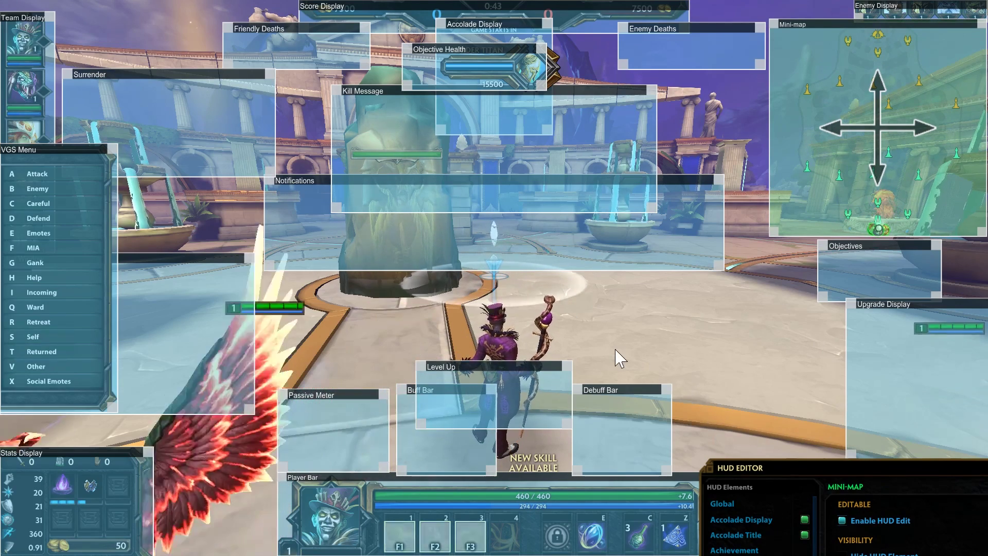
mouse_move(857, 463)
left_mouse_down()
mouse_move(664, 383)
mouse_move(366, 131)
left_mouse_up()
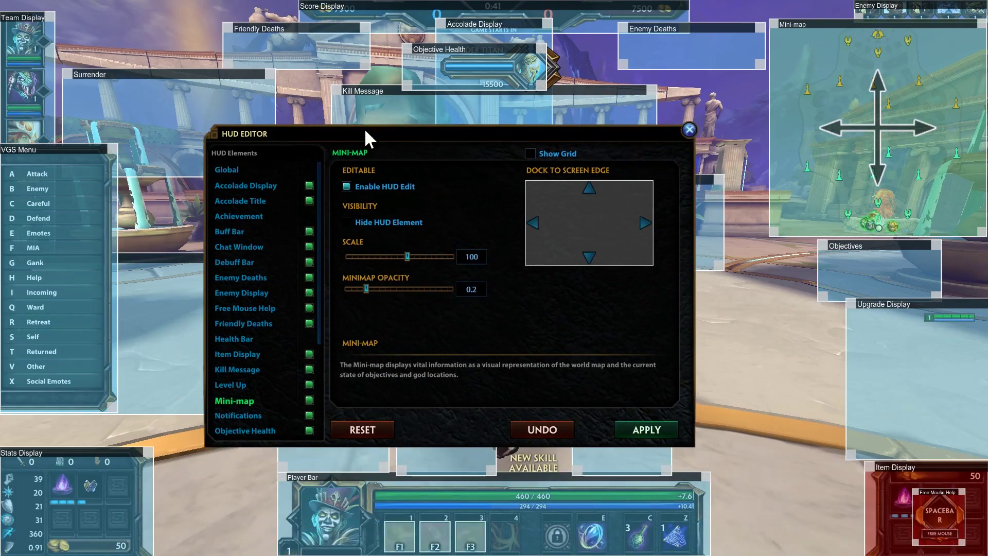
left_click(690, 130)
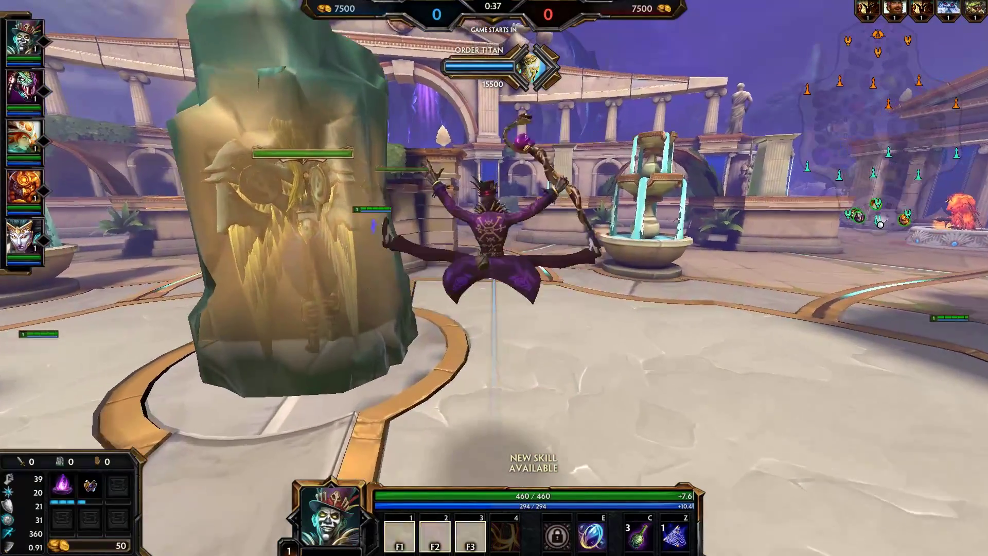
key("w")
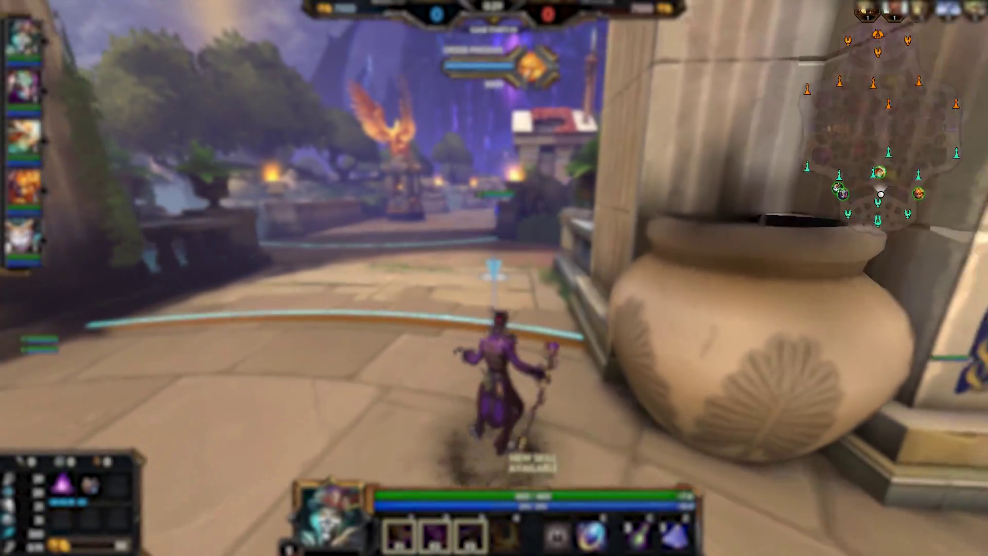
key("space")
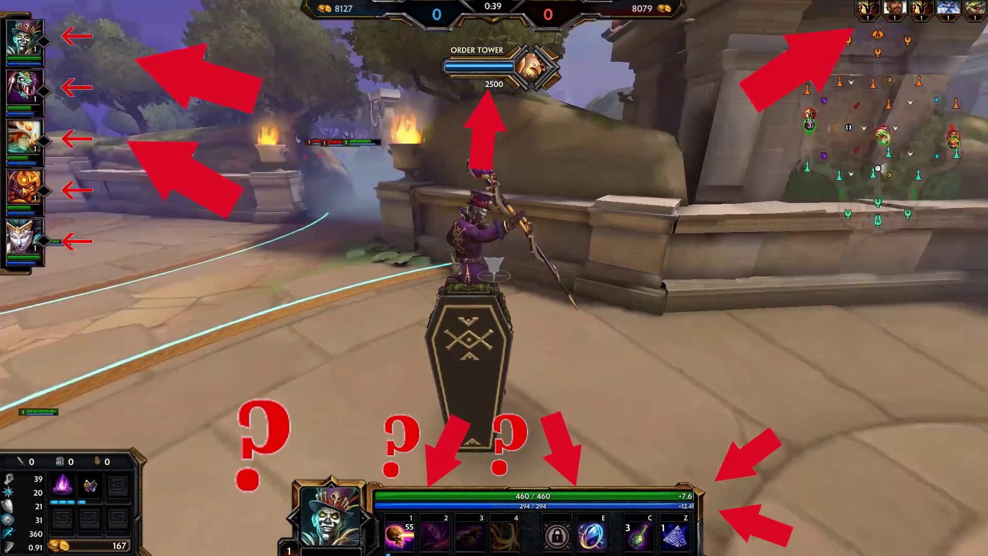
key("b")
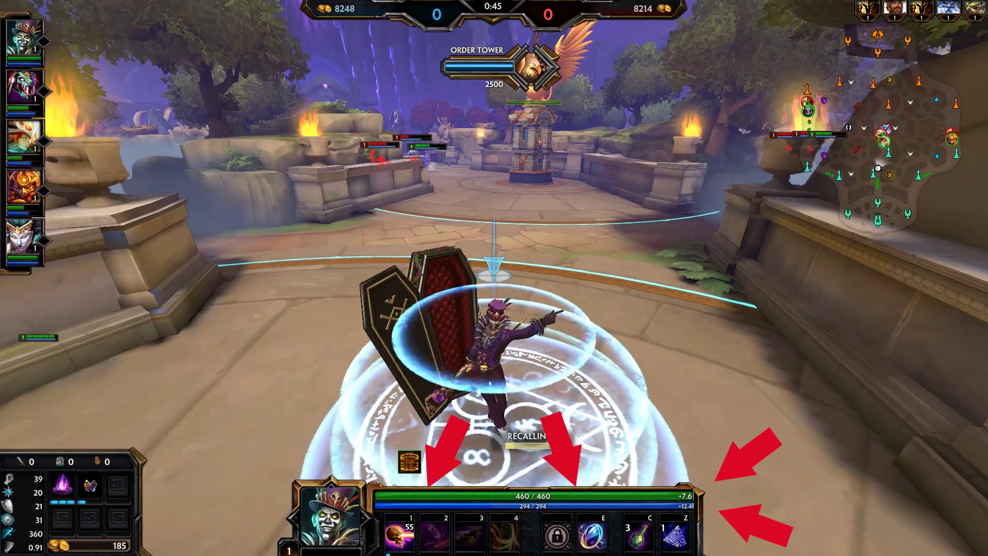
key("w")
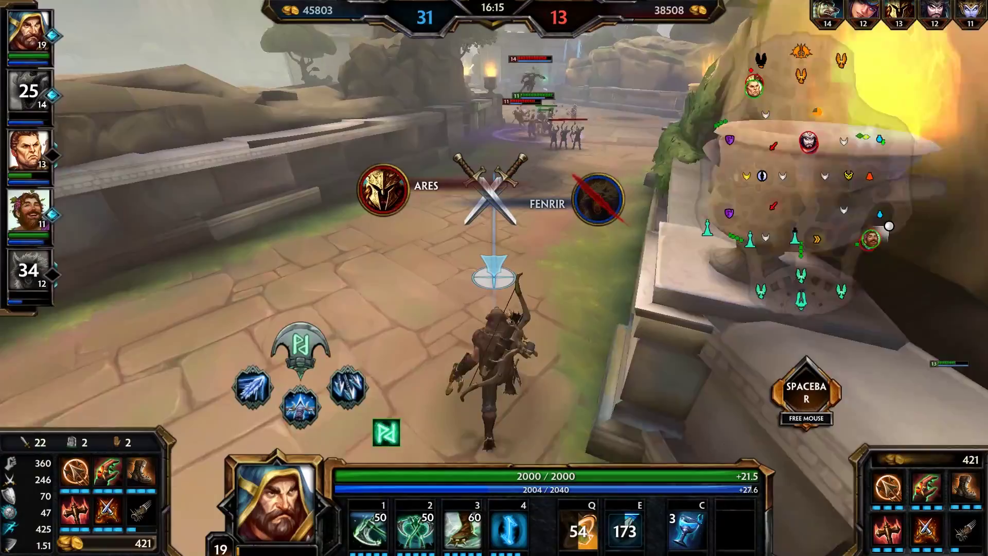
key("1")
key("4")
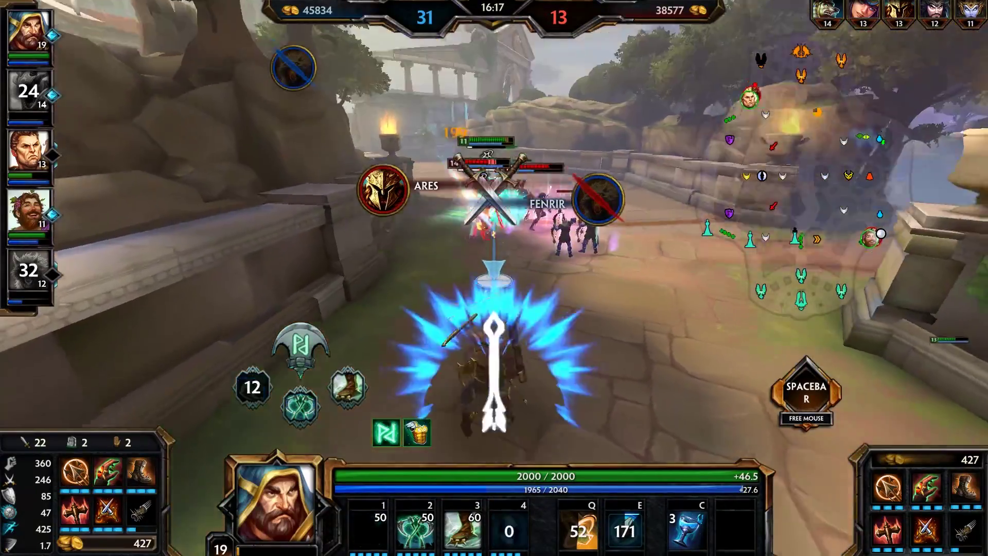
key("3")
key("1")
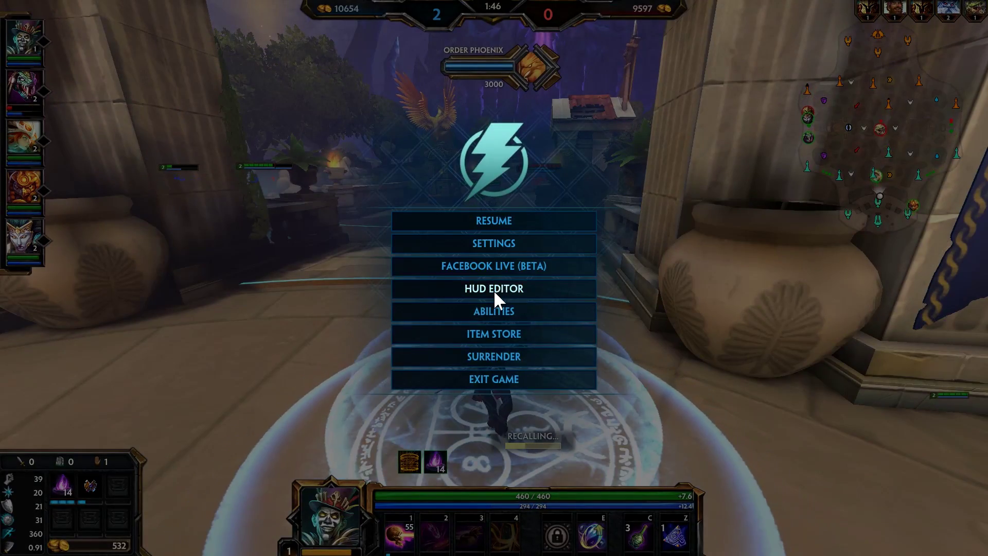
Step: Select Accolade Display in the HUD Editor, drag it from top centre to top-left, and close
left_click(494, 289)
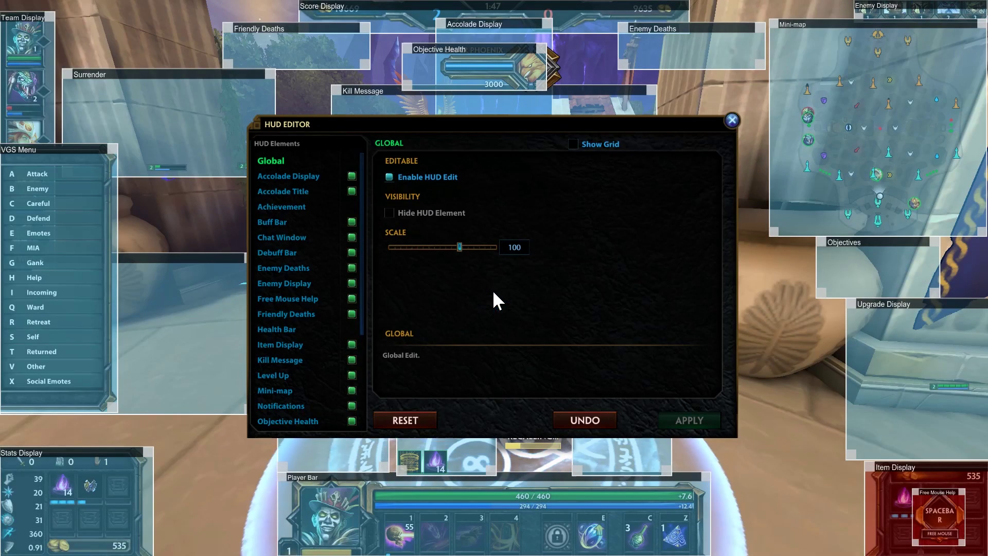
left_click(295, 173)
mouse_move(420, 126)
left_mouse_down()
mouse_move(502, 242)
mouse_move(579, 302)
left_mouse_up()
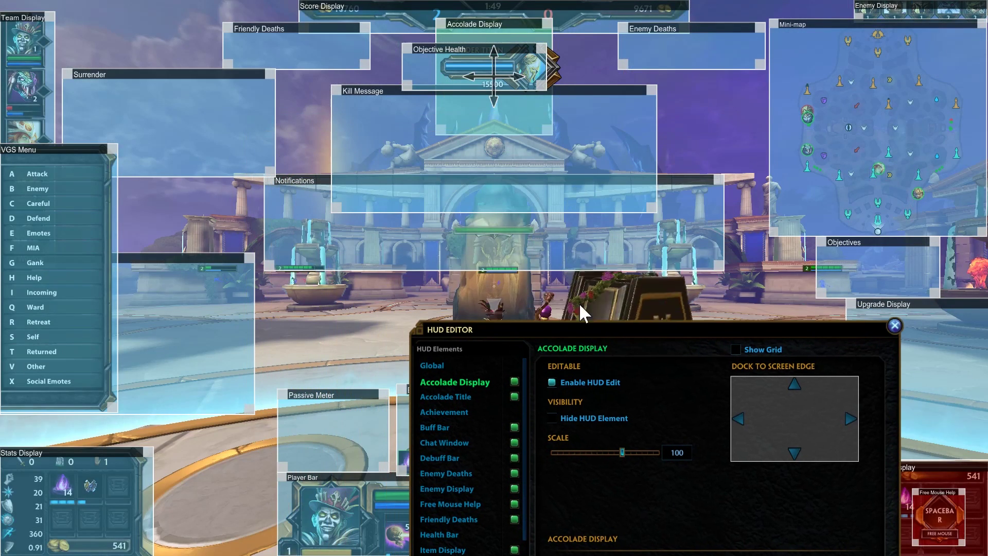
mouse_move(469, 32)
left_mouse_down()
mouse_move(334, 49)
mouse_move(183, 8)
mouse_move(205, 8)
left_mouse_up()
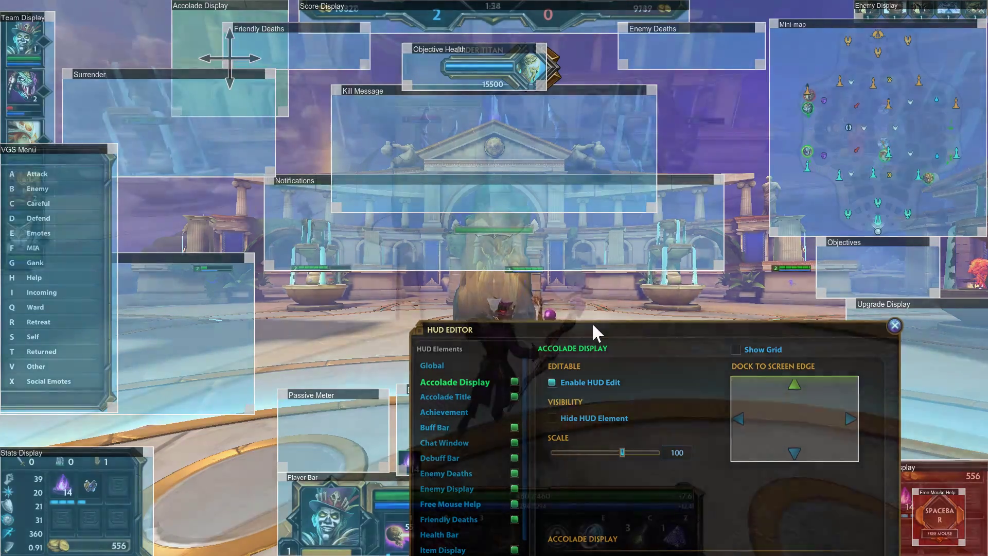
left_click(894, 325)
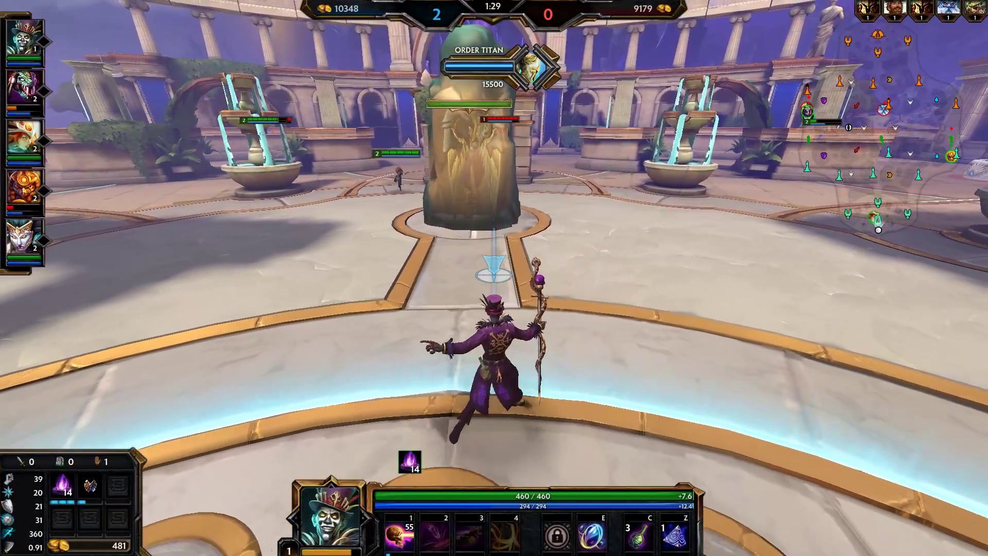
Step: Attack toward the Titan, then run forward past the fountain toward the phoenix statue
key("s")
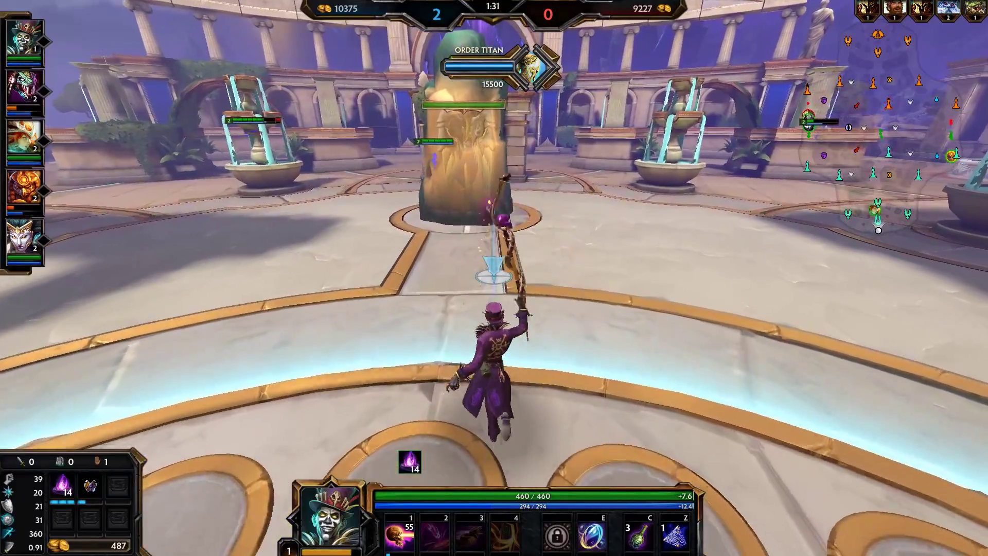
left_click(493, 268)
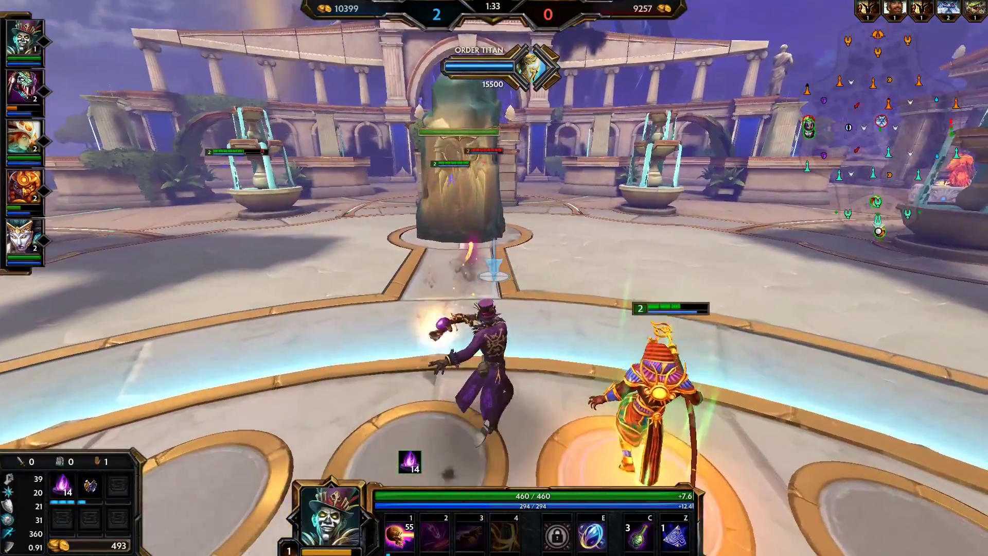
key("w")
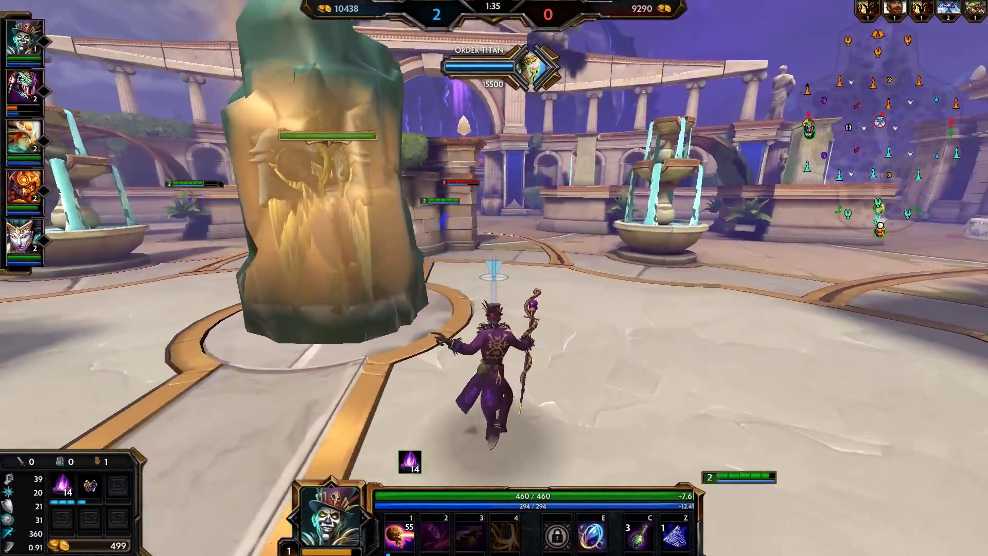
key("w")
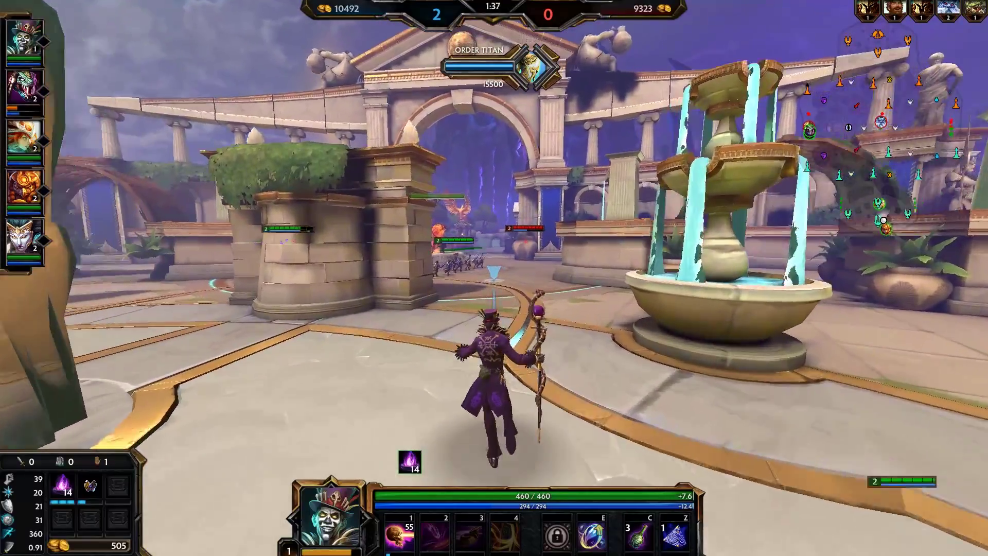
key("w")
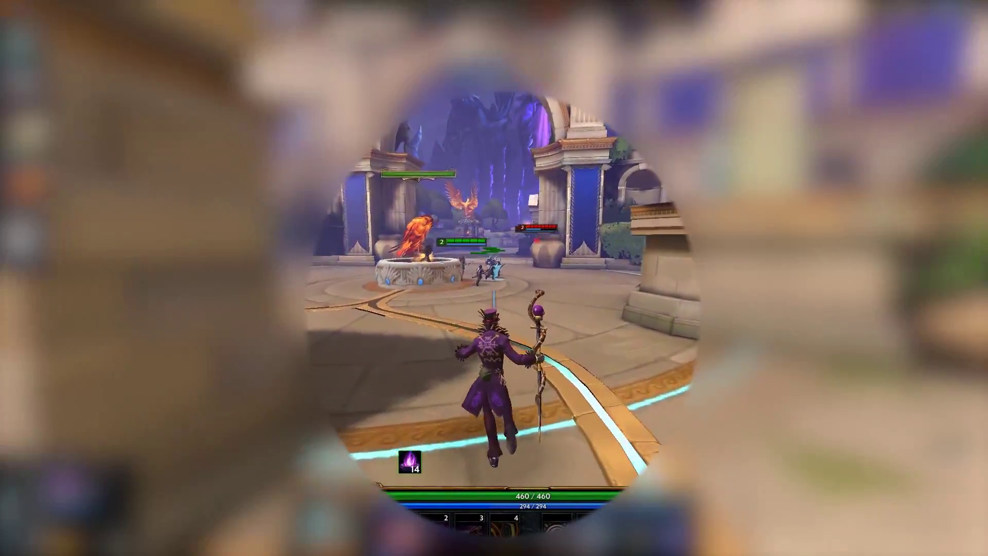
key("w")
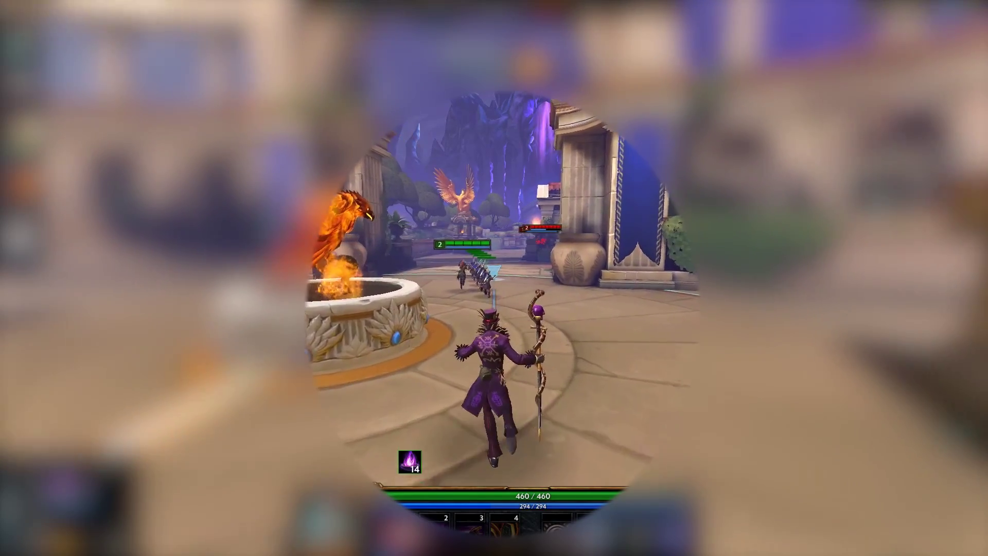
key("w")
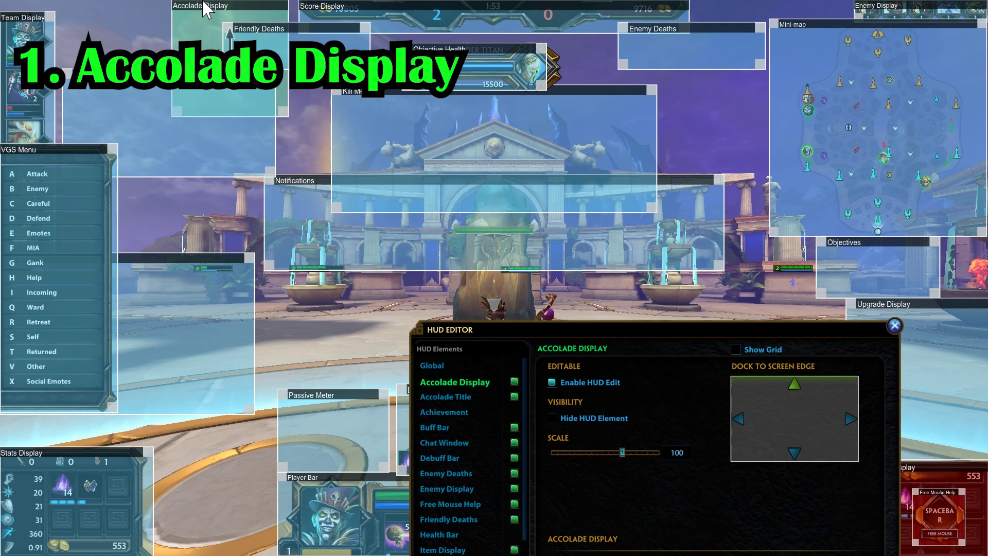
Step: Cast the third ability, then buy the next recommended item and the Aegis Amulet relic
mouse_move(592, 324)
left_mouse_down()
mouse_move(526, 125)
mouse_move(523, 136)
left_mouse_up()
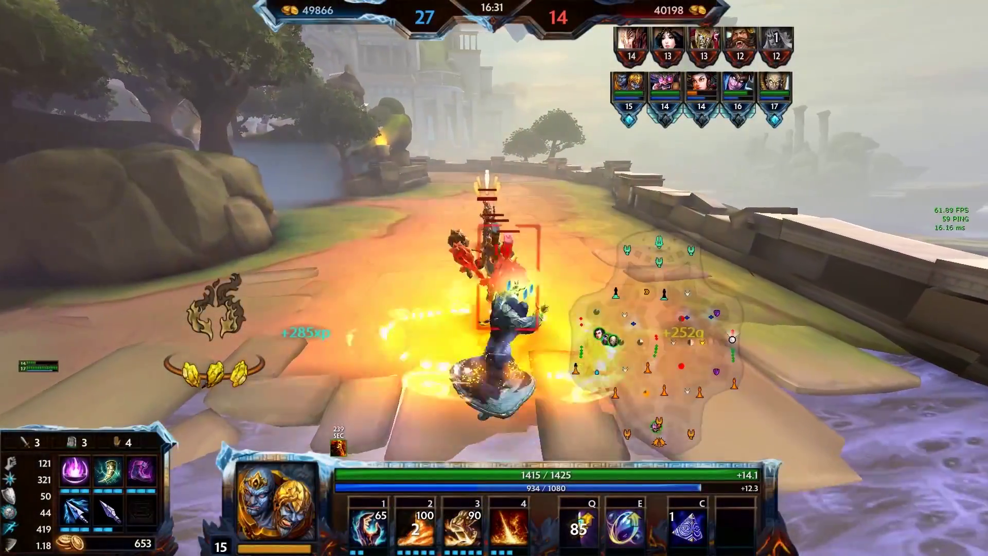
key("3")
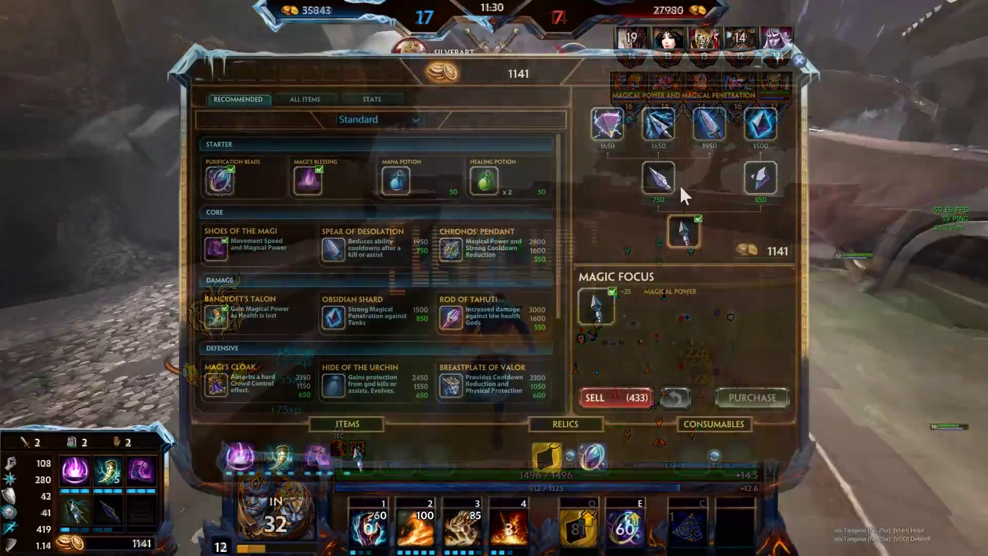
left_click(659, 180)
left_click(752, 397)
left_click(547, 455)
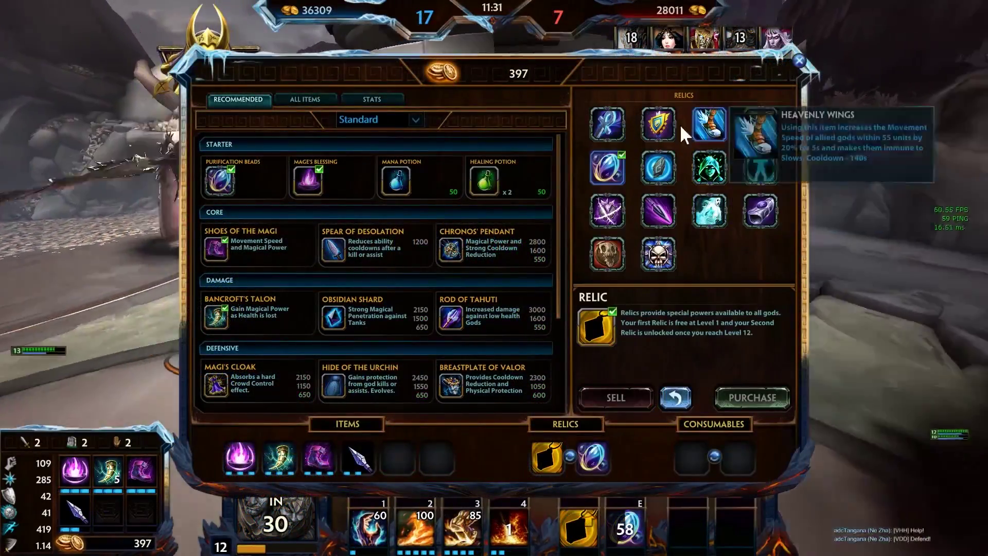
left_click(658, 124)
double_click(658, 123)
key("Escape")
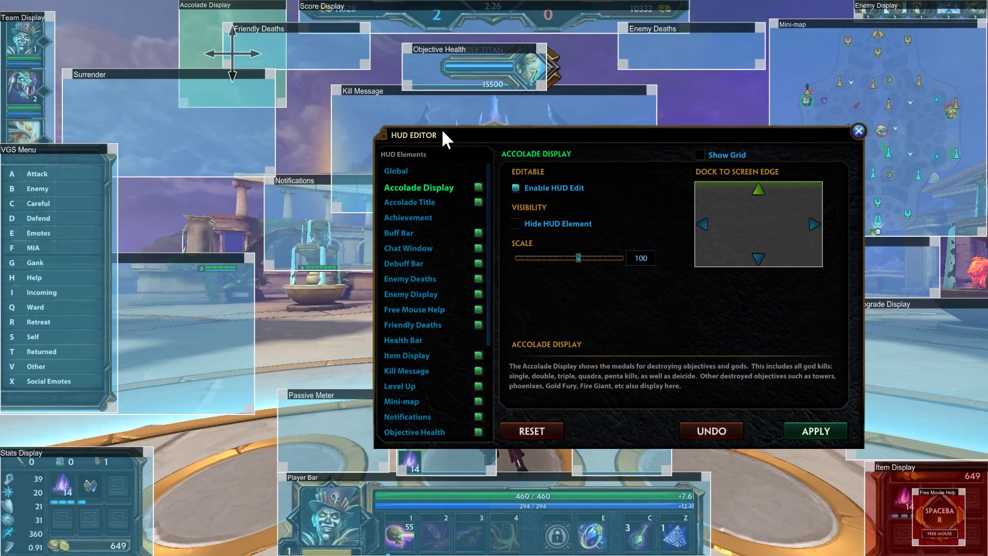
Step: Keep the Accolade Display at the top-left and apply its HUD settings
left_click_drag(628, 138, 453, 194)
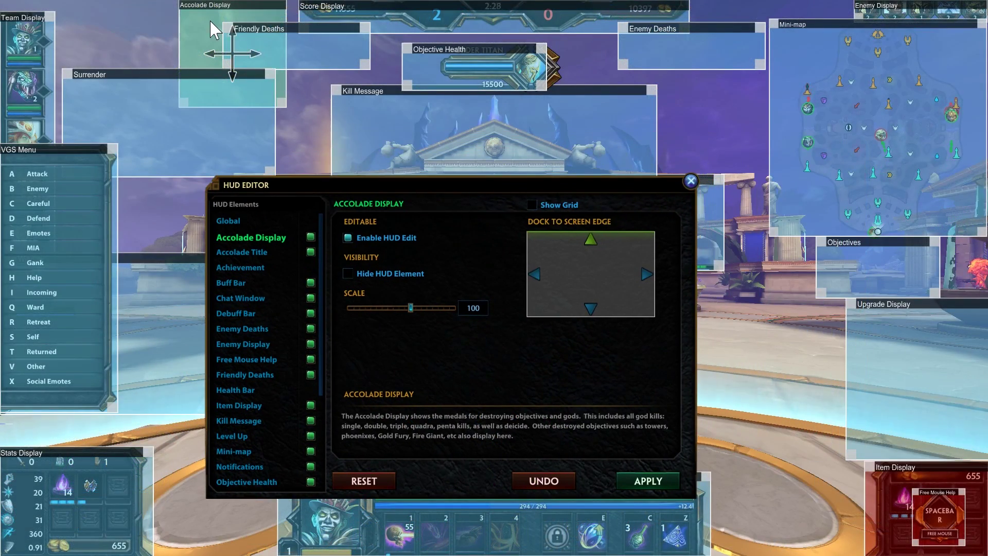
mouse_move(211, 23)
left_mouse_down()
mouse_move(426, 34)
mouse_move(475, 73)
mouse_move(339, 68)
mouse_move(207, 13)
left_mouse_up()
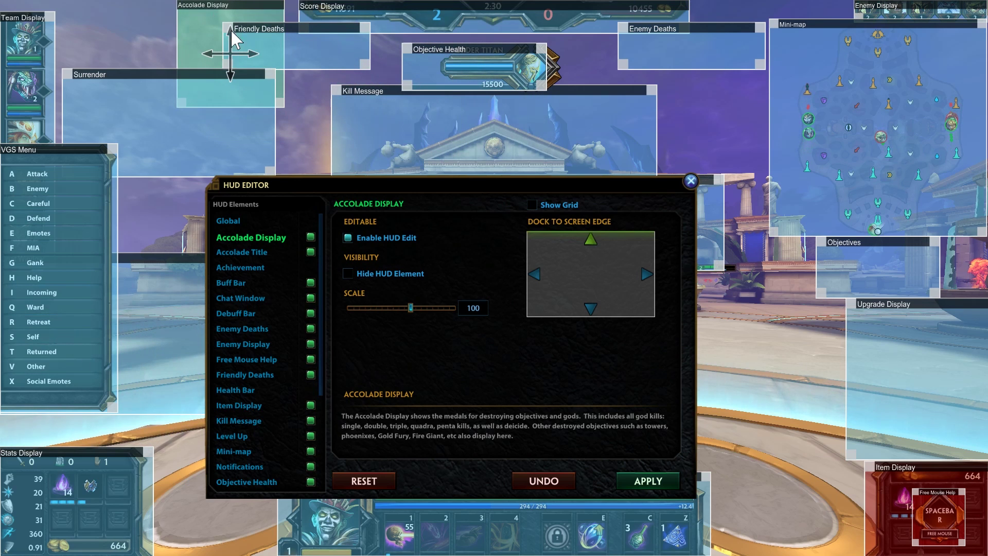
left_click(641, 472)
Step: Hide the Accolade Title, apply it, and shrink its scale to 25
left_click(247, 249)
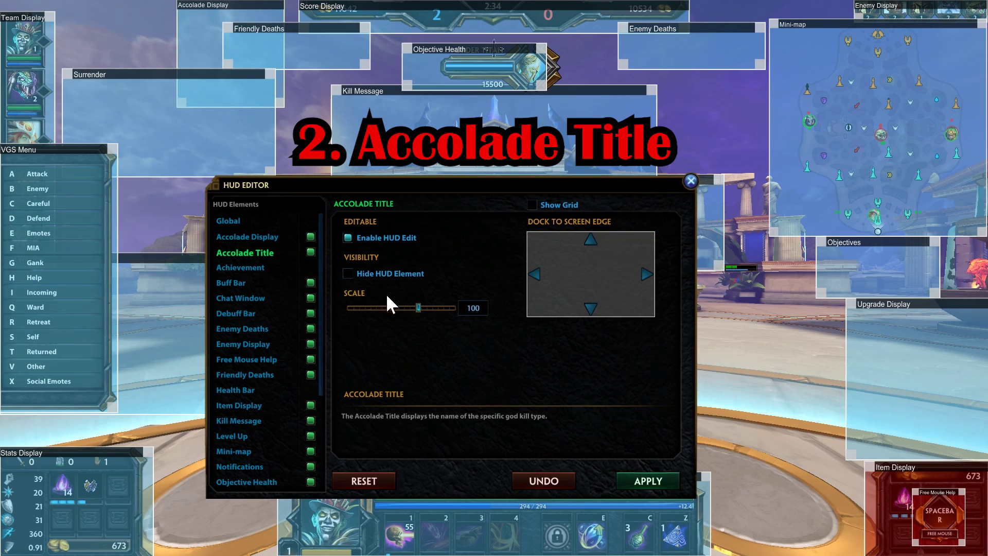
mouse_move(467, 200)
left_mouse_down()
mouse_move(536, 347)
mouse_move(483, 406)
mouse_move(481, 332)
mouse_move(513, 61)
mouse_move(522, 108)
left_mouse_up()
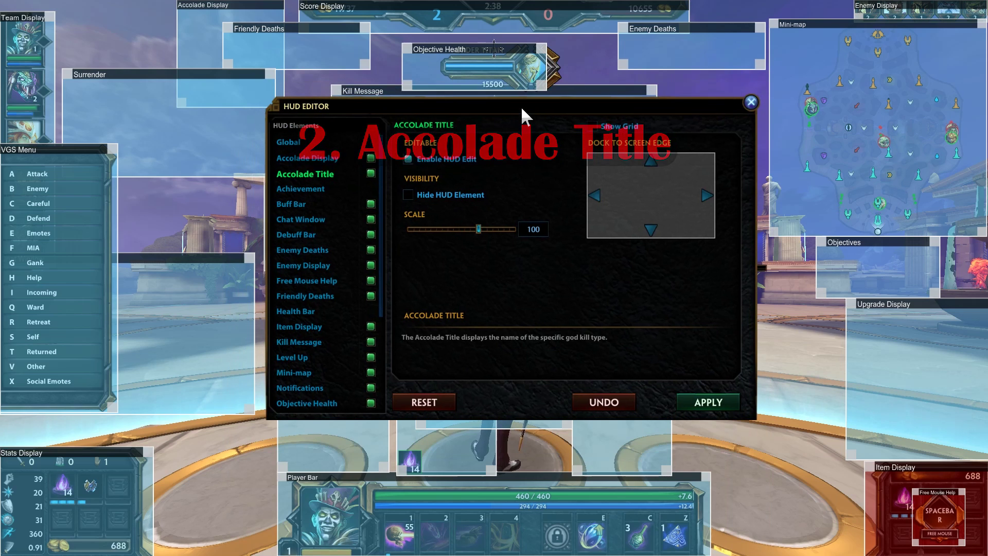
left_click(409, 193)
left_click(690, 397)
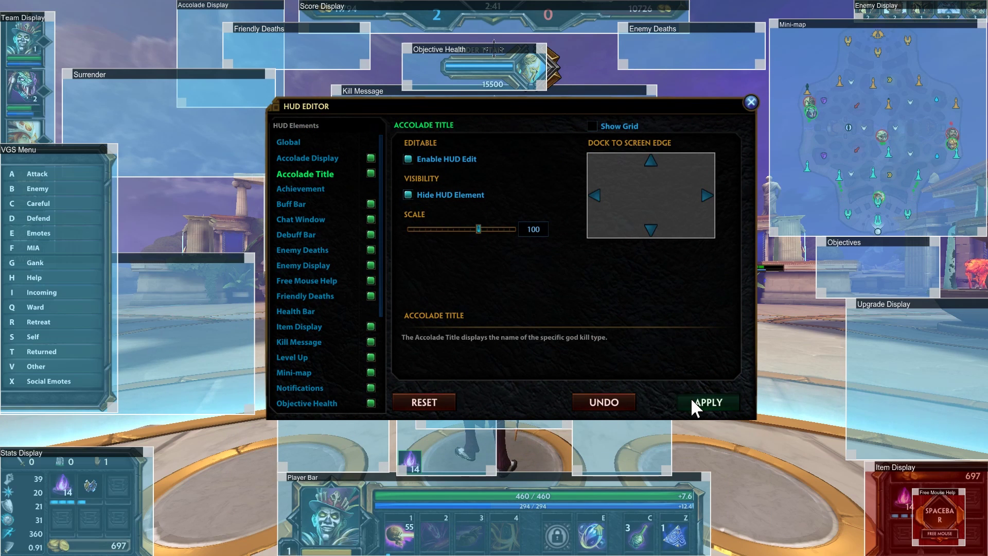
left_click_drag(473, 233, 404, 216)
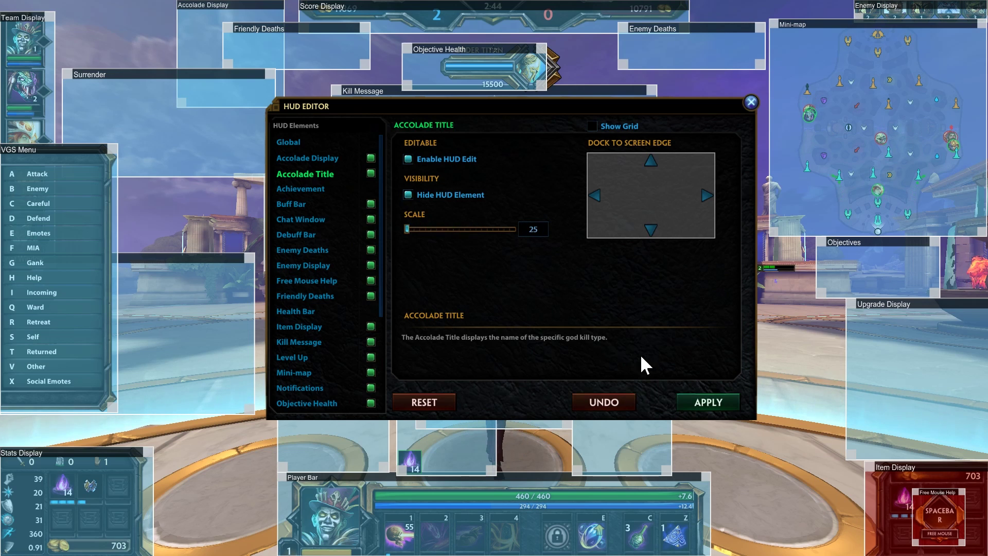
key("Return")
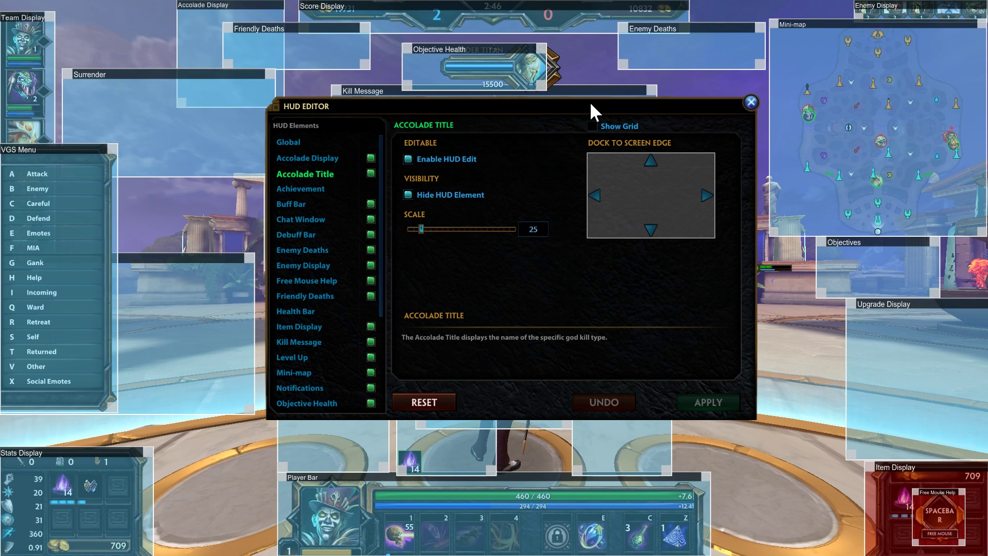
Step: Move Objective Health to the left side and bring up the Achievement settings
left_click_drag(590, 100, 548, 150)
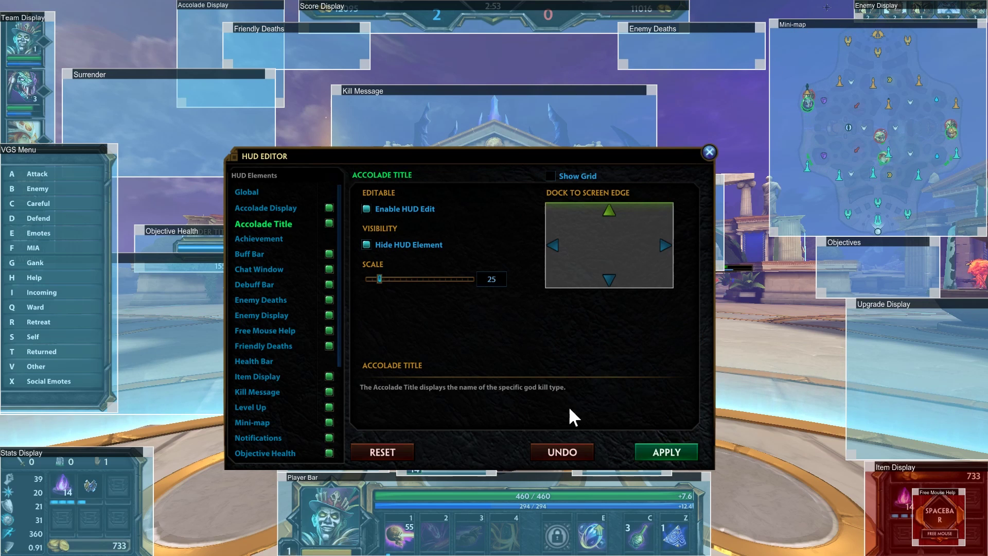
left_click(257, 239)
left_click_drag(421, 155, 488, 82)
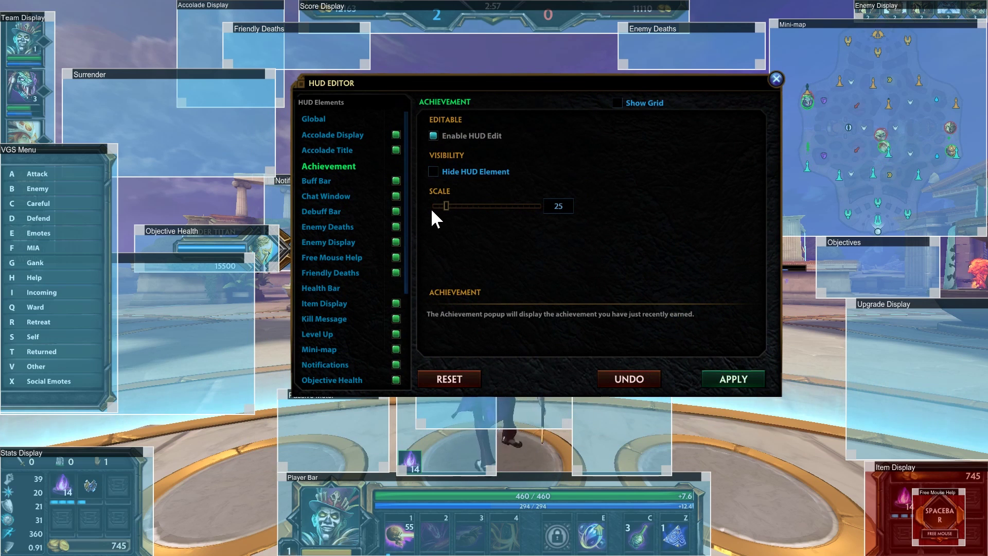
Step: Mark the Achievement popup as hidden, apply it, and switch to the Buff Bar settings
left_click(433, 172)
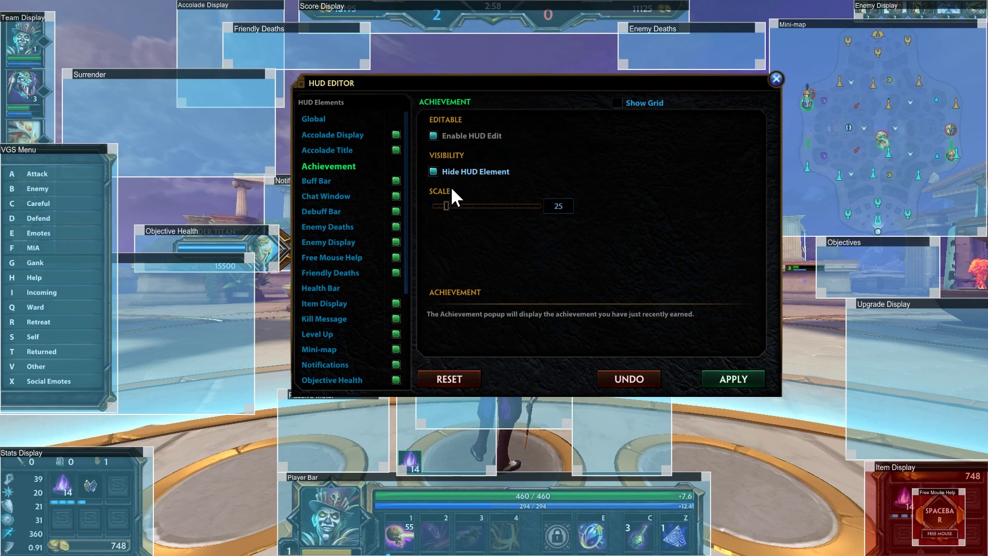
left_click(745, 375)
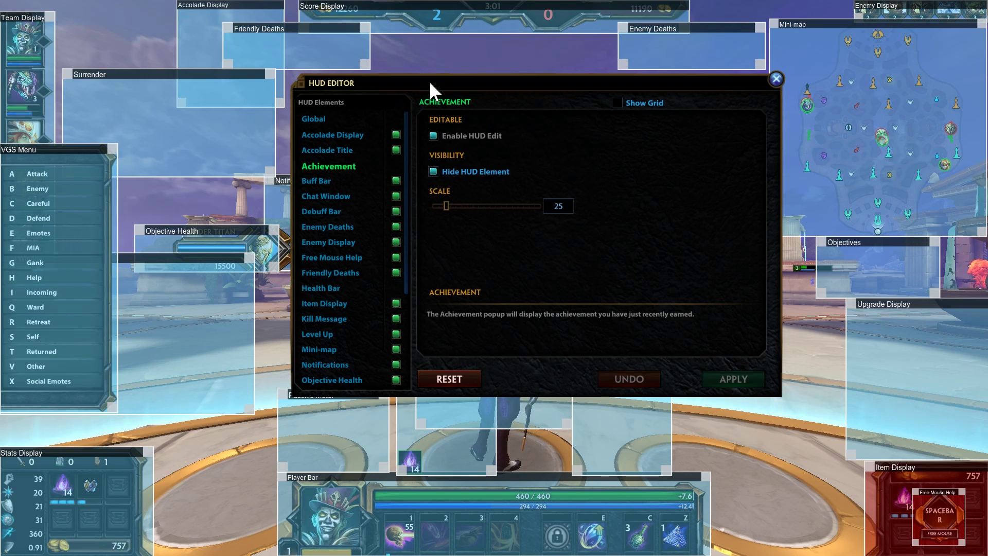
left_click_drag(430, 82, 475, 99)
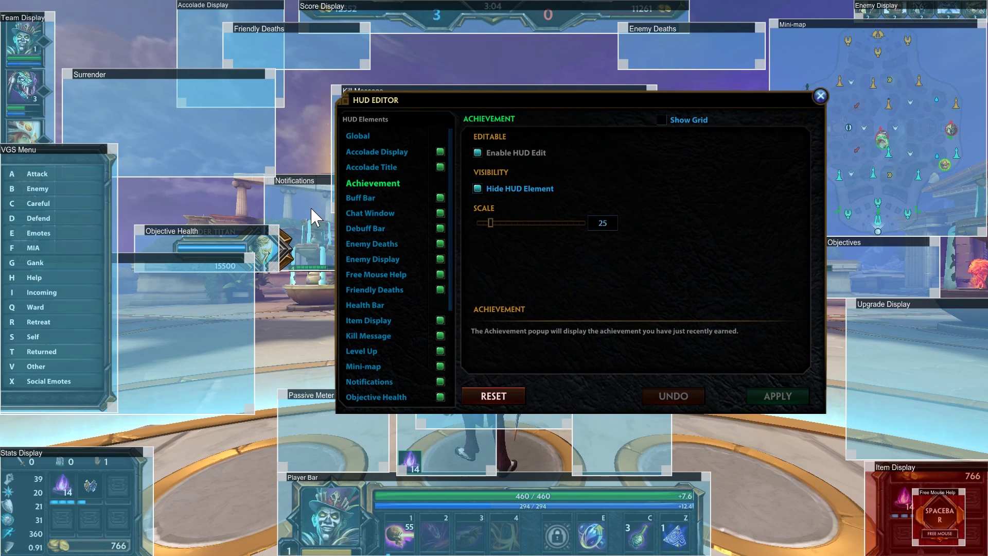
left_click(371, 197)
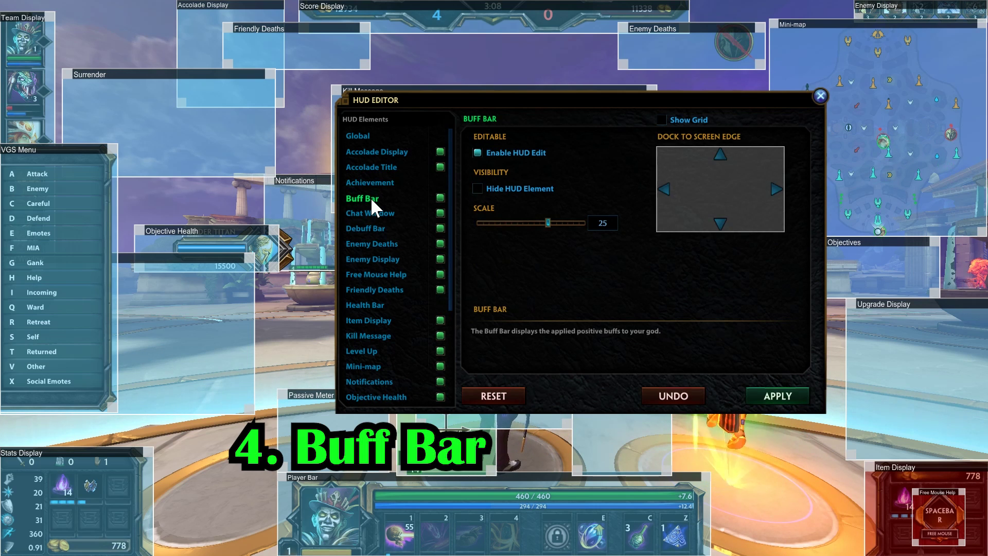
Step: Shift the Buff Bar and Passive Meter up-left, enlarge the Buff Bar, and put Chat Window bottom-right
mouse_move(499, 100)
left_mouse_down()
mouse_move(496, 57)
mouse_move(403, 25)
mouse_move(362, 29)
left_mouse_up()
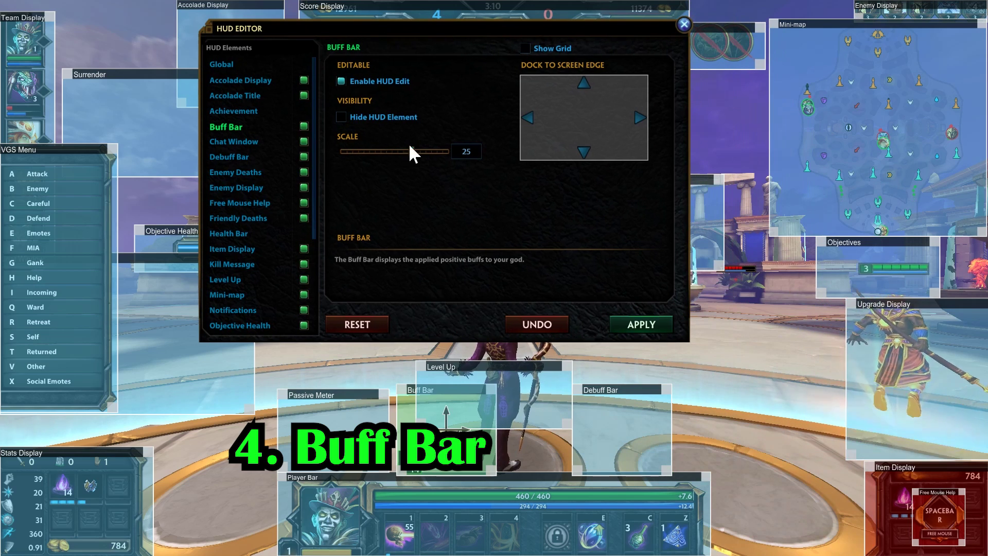
left_click_drag(447, 429, 418, 432)
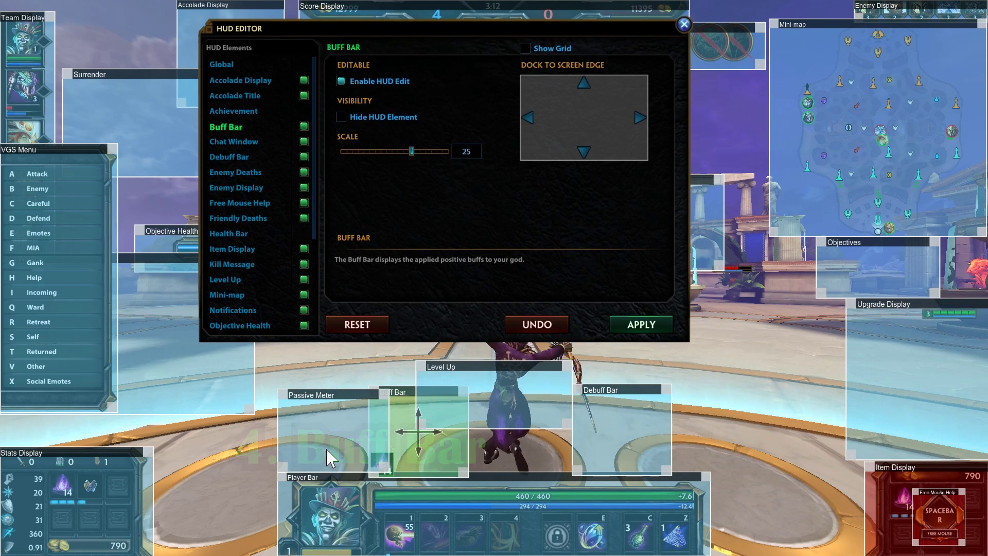
left_click_drag(330, 455, 288, 440)
left_click(375, 475)
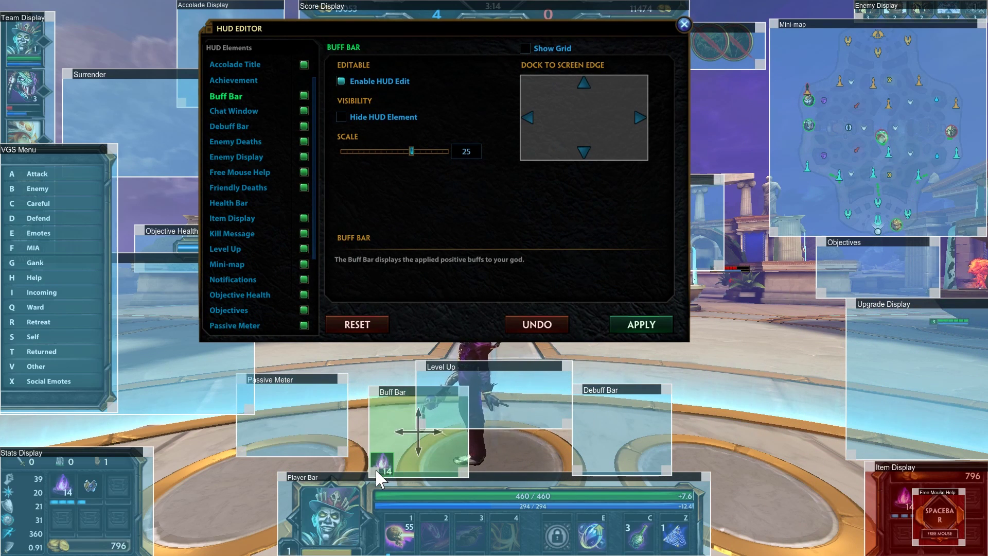
left_click_drag(376, 471, 452, 375)
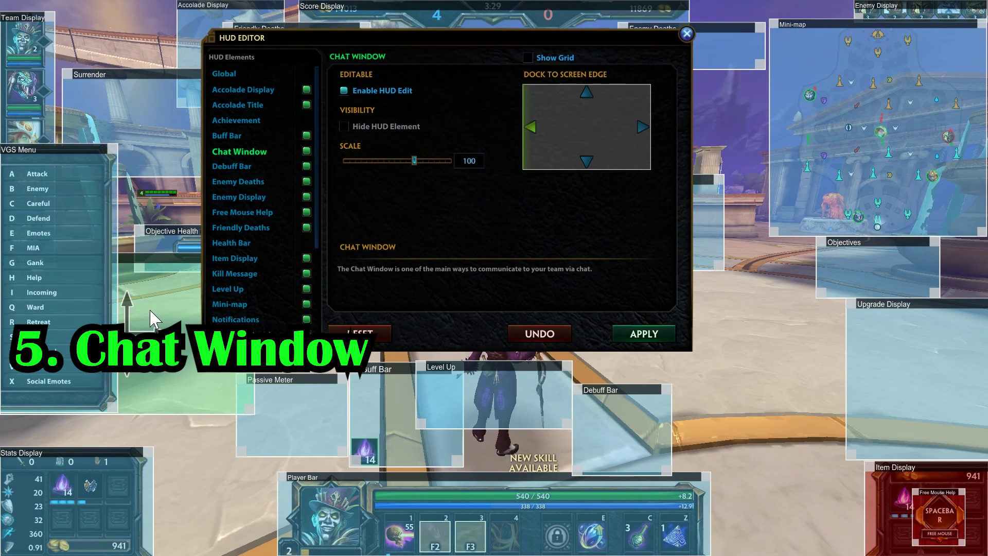
mouse_move(213, 378)
left_mouse_down()
mouse_move(399, 443)
mouse_move(946, 468)
left_mouse_up()
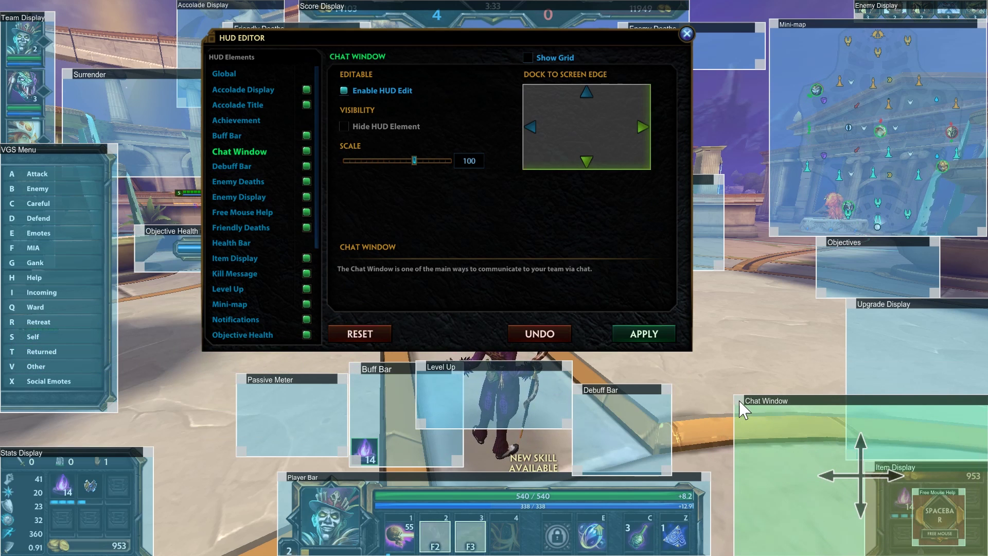
Step: Reduce the Chat Window to scale 25, dock it in the bottom-right corner, and apply
mouse_move(739, 401)
left_mouse_down()
mouse_move(871, 465)
mouse_move(785, 427)
left_mouse_up()
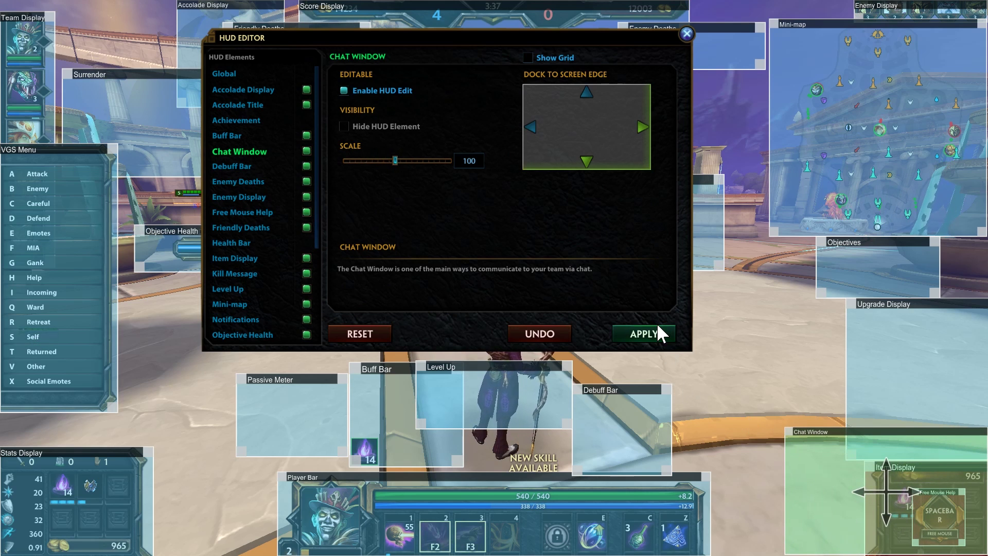
left_click(663, 329)
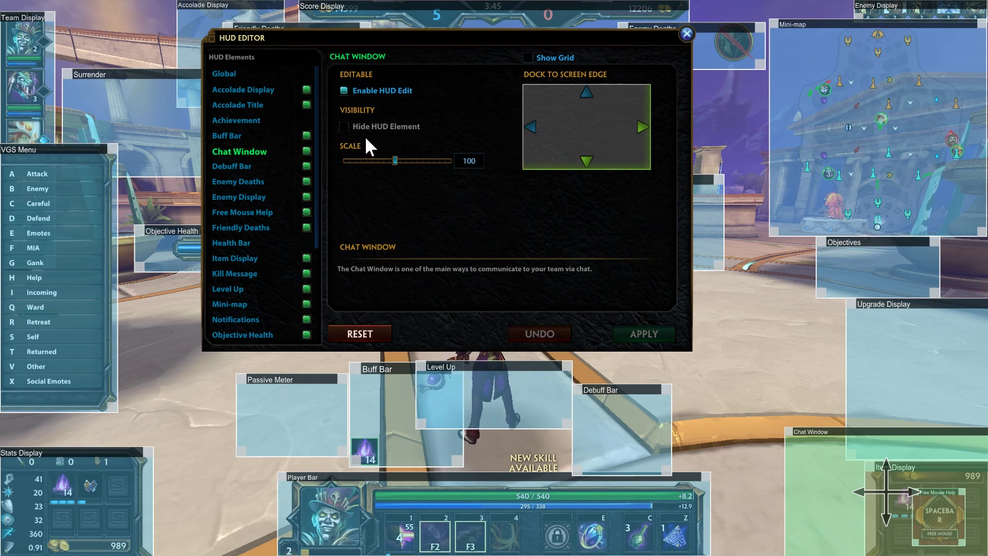
left_click_drag(395, 159, 342, 161)
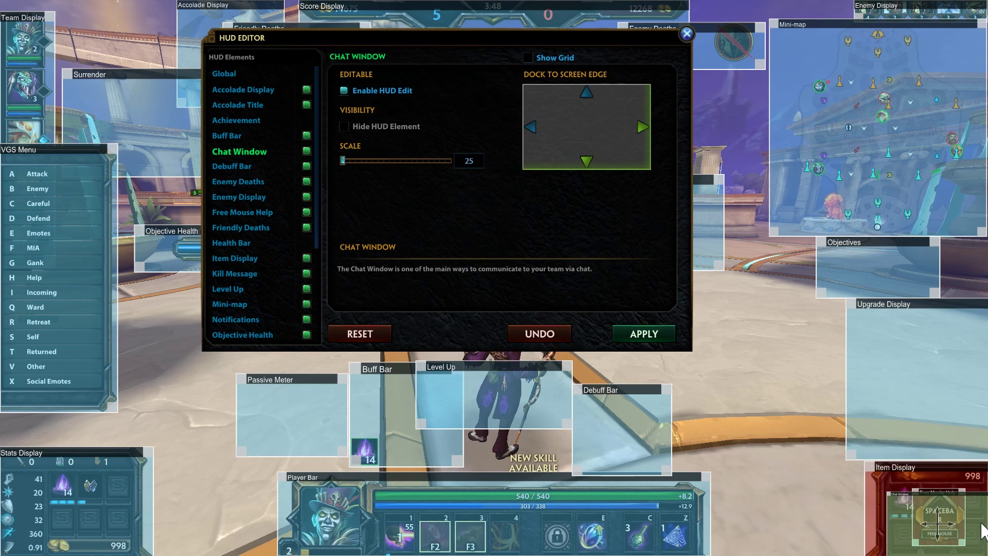
left_click_drag(980, 522, 978, 477)
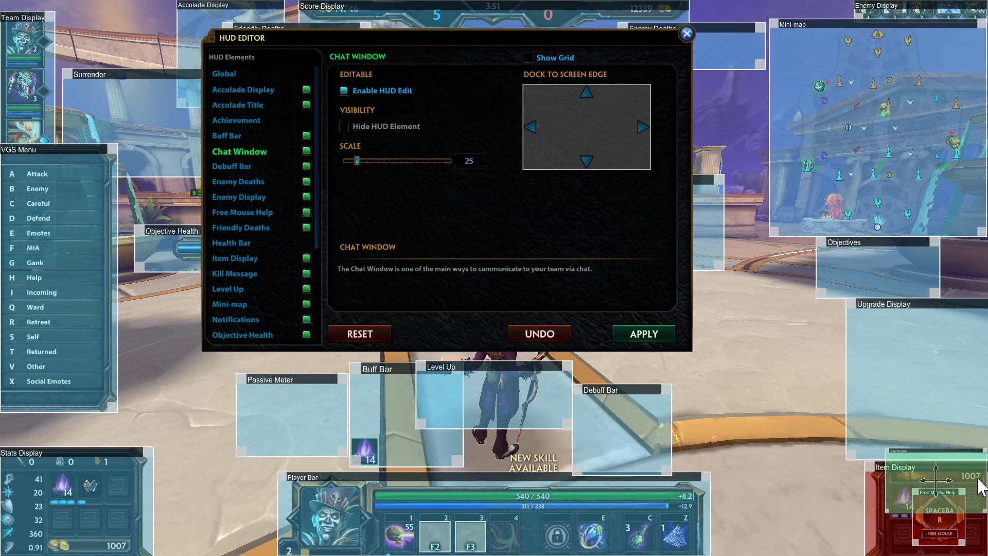
mouse_move(984, 504)
left_mouse_down()
mouse_move(984, 548)
mouse_move(819, 479)
mouse_move(980, 541)
left_mouse_up()
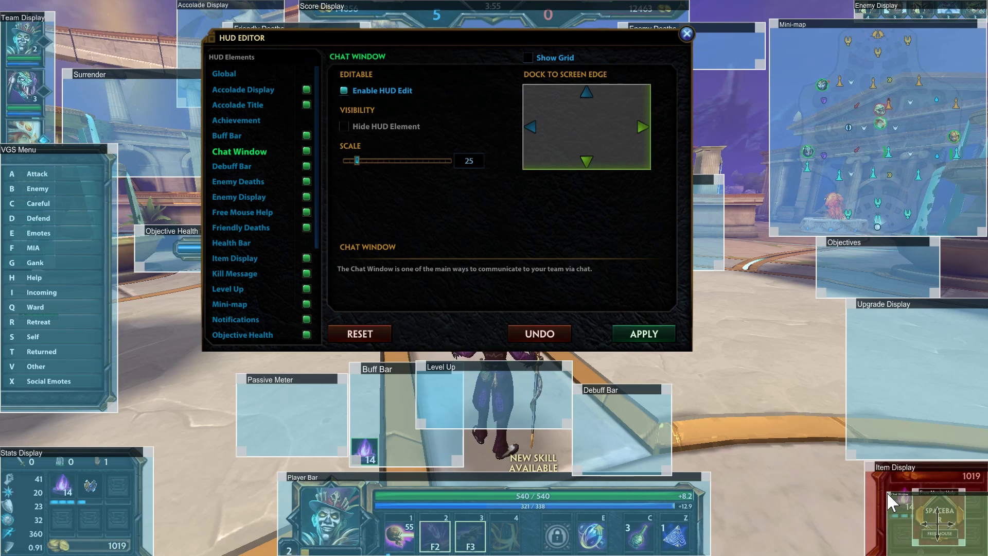
left_click(665, 335)
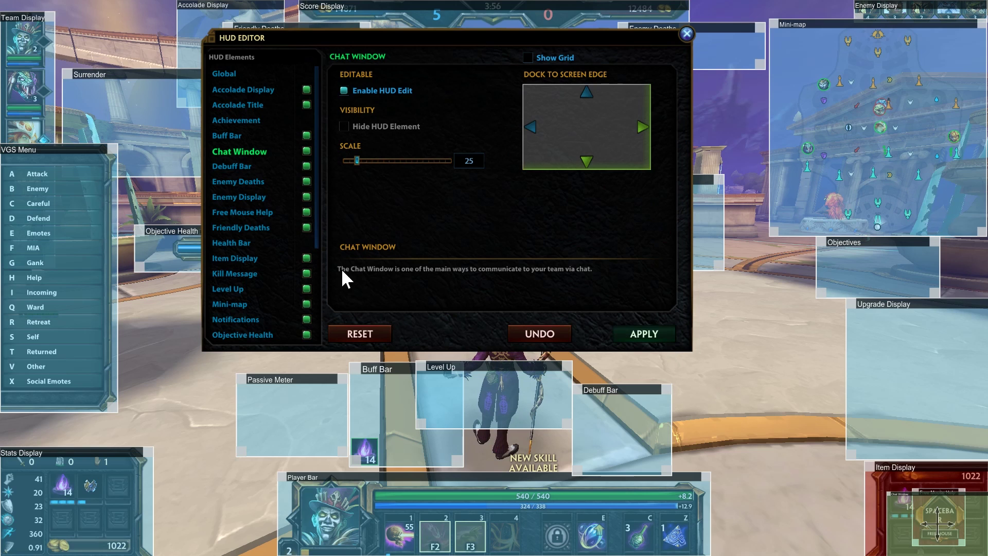
Step: Drag the Debuff Bar next to the Buff Bar, nudge Level Up right, and apply
left_click(239, 166)
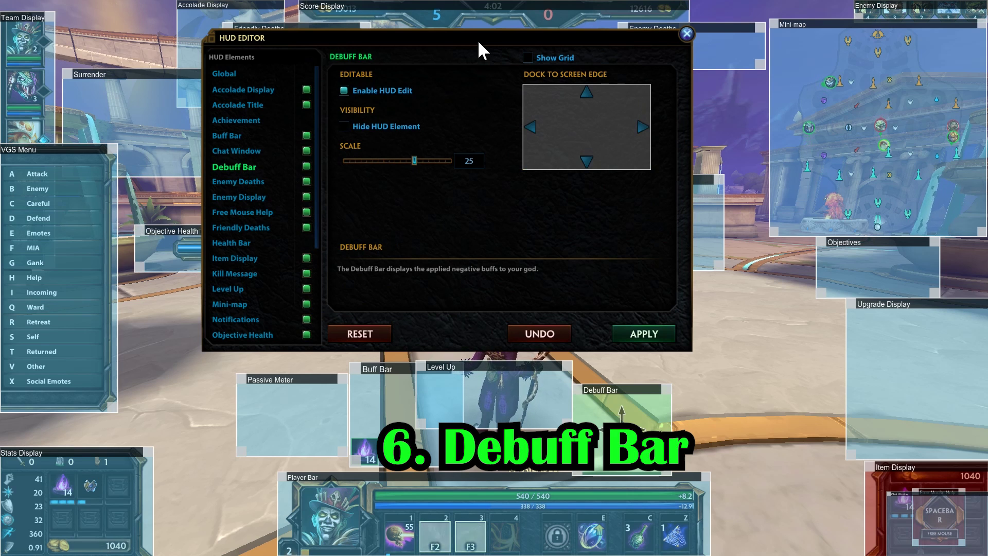
left_click_drag(477, 39, 484, 4)
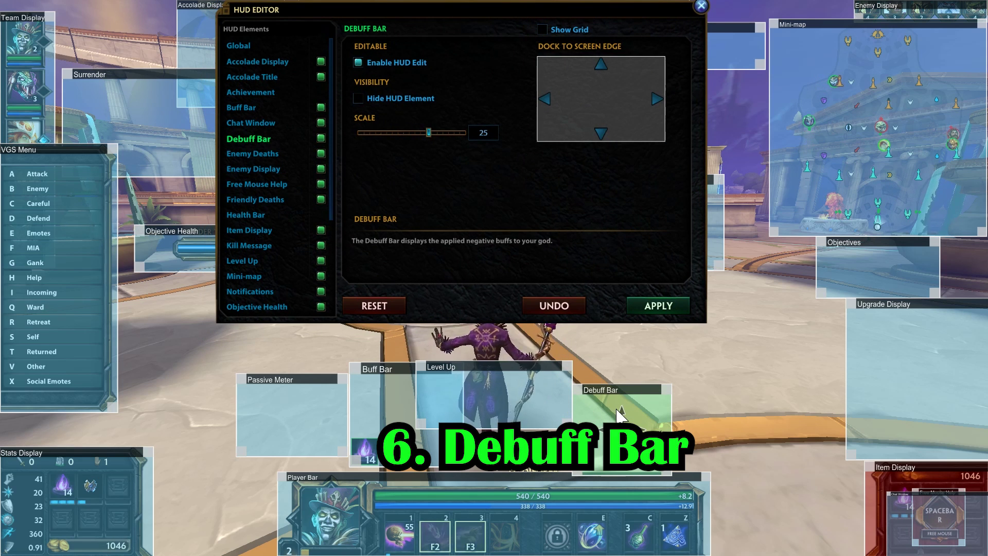
mouse_move(618, 412)
left_mouse_down()
mouse_move(543, 430)
mouse_move(519, 451)
left_mouse_up()
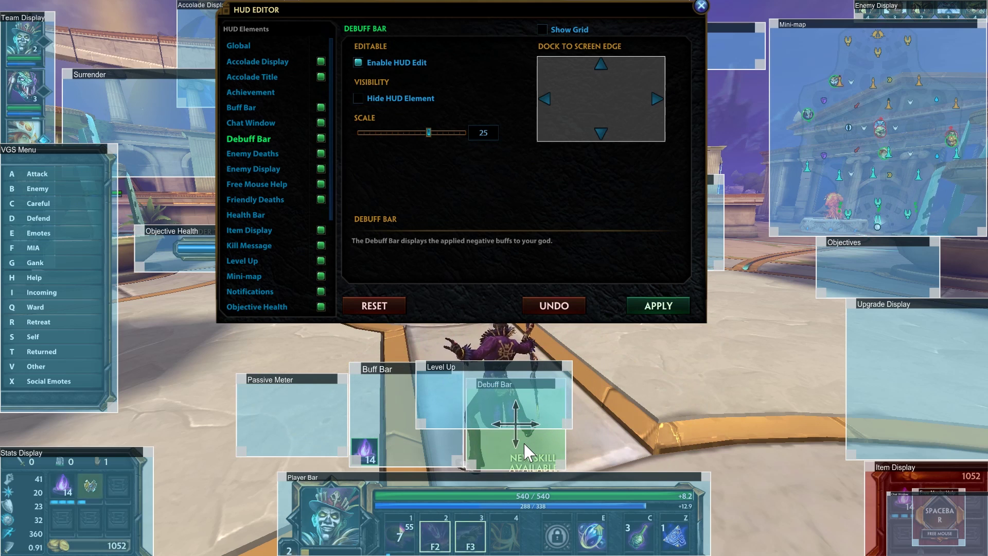
left_click(547, 394)
mouse_move(546, 391)
left_mouse_down()
mouse_move(601, 368)
mouse_move(584, 399)
left_mouse_up()
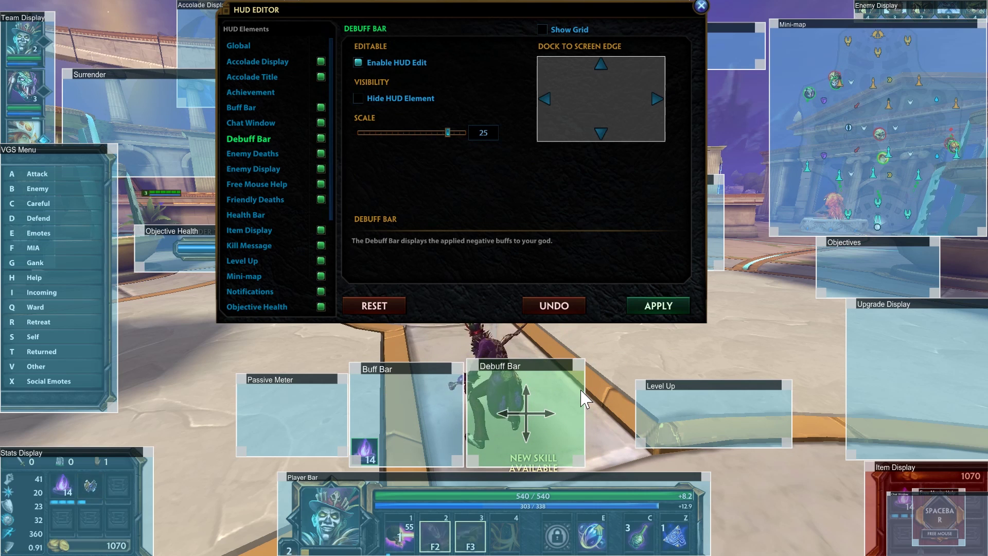
left_click(664, 305)
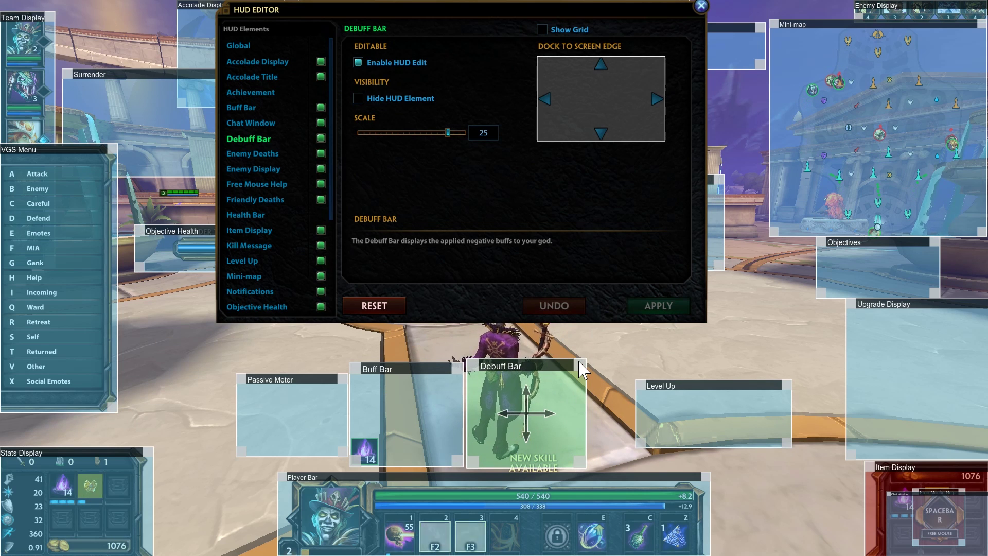
Step: Shrink Enemy Deaths to scale 25, hide it, and dock it into the top-right corner
left_click(253, 153)
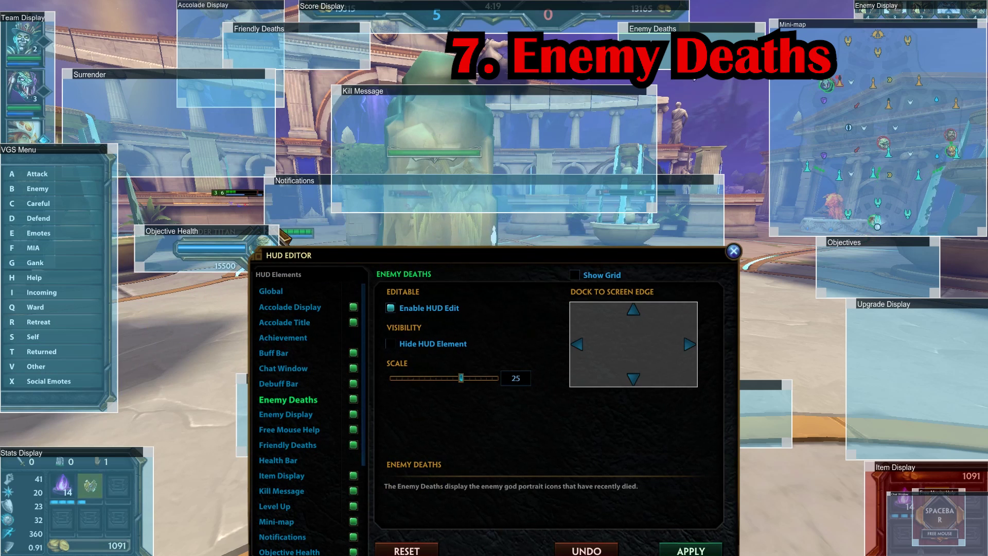
left_click_drag(707, 43, 693, 59)
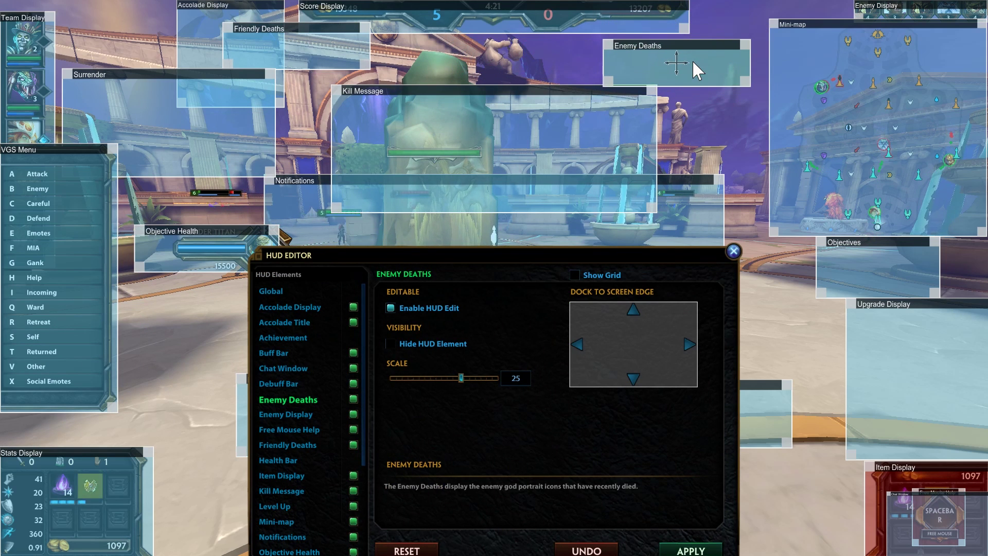
left_click_drag(747, 44, 618, 90)
left_click_drag(533, 258, 513, 206)
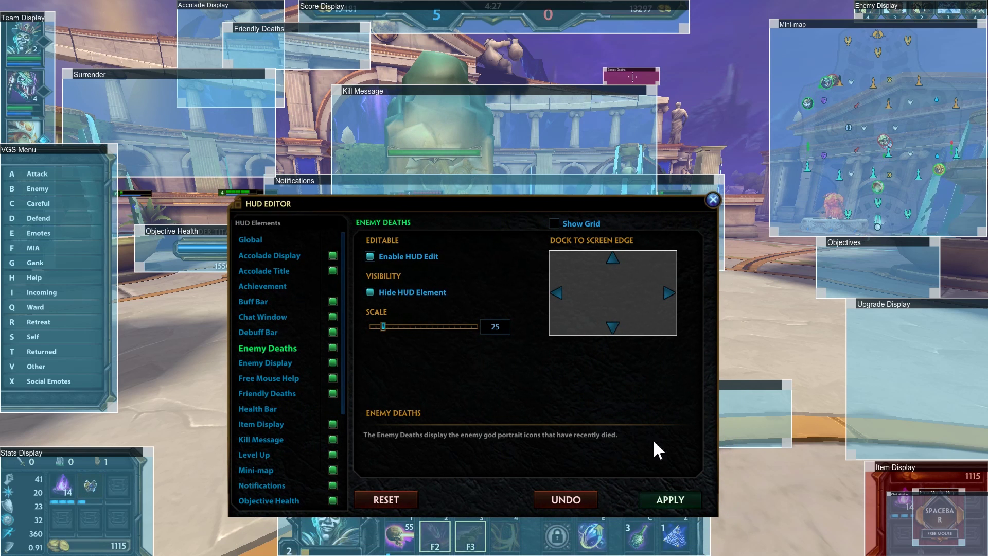
mouse_move(612, 76)
left_mouse_down()
mouse_move(795, 24)
mouse_move(957, 2)
left_mouse_up()
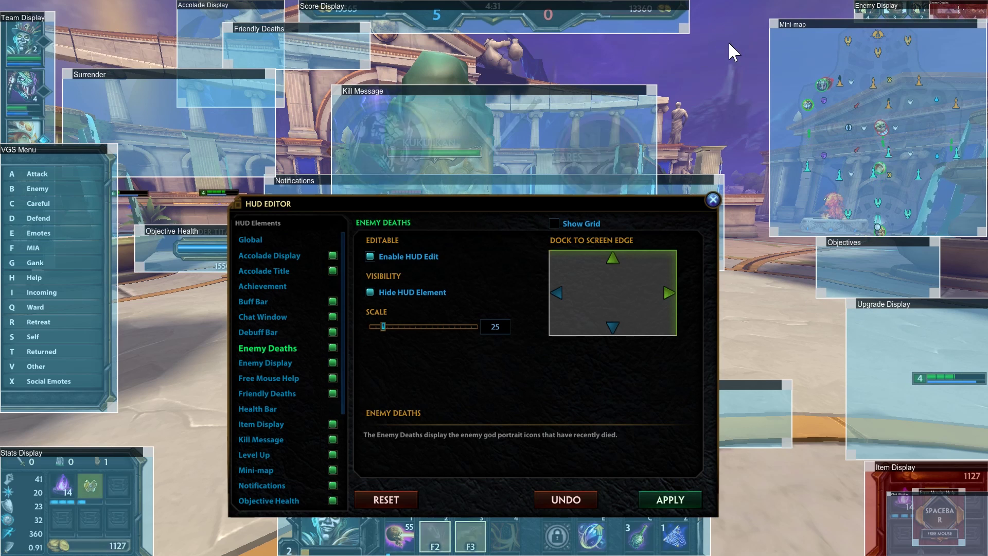
left_click_drag(533, 200, 551, 138)
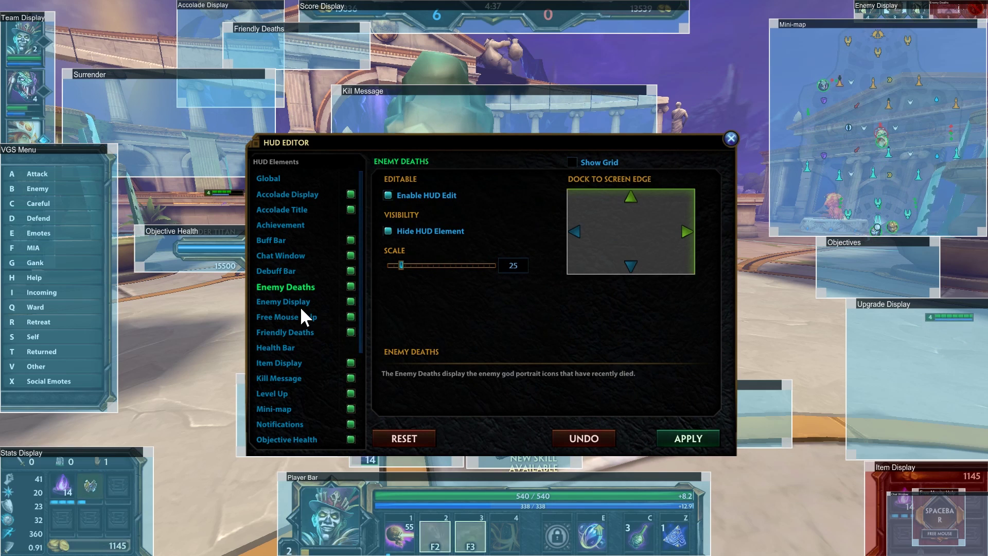
Step: Move Enemy Display from the top-right to the top centre beside the Score Display, scaled slightly larger
left_click(286, 301)
left_click_drag(612, 141, 596, 172)
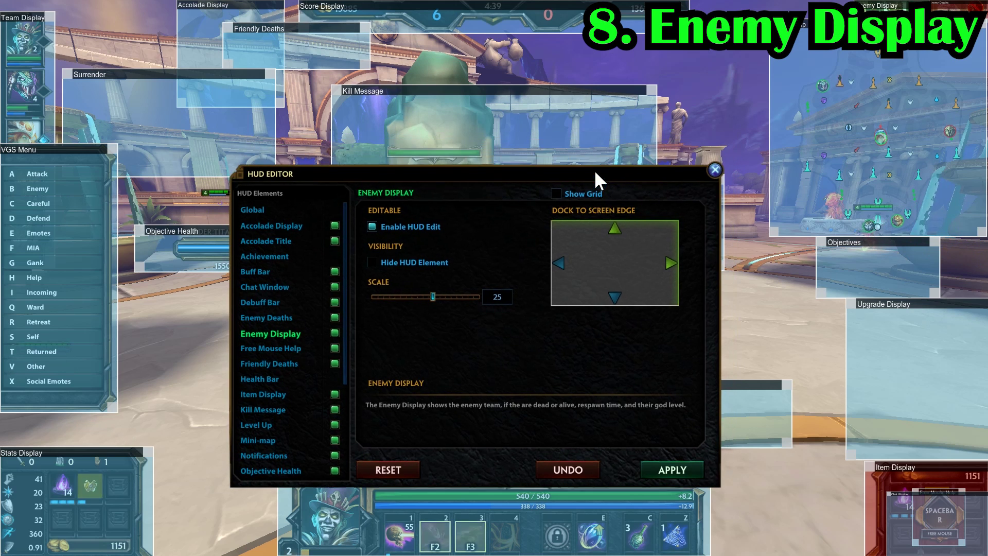
mouse_move(897, 6)
left_mouse_down()
mouse_move(702, 49)
mouse_move(631, 41)
mouse_move(704, 48)
left_mouse_up()
scroll(593, 50, "up", 5)
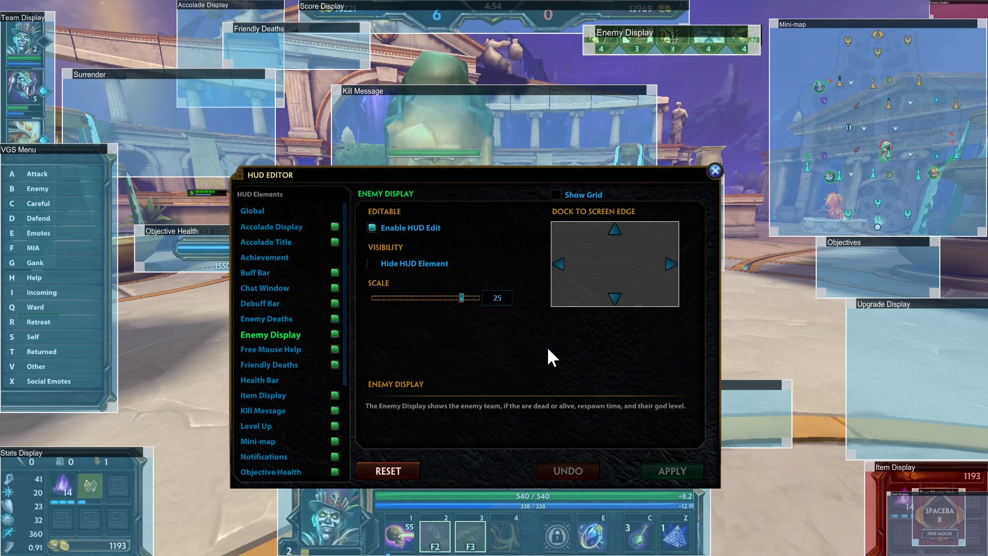
Step: Dock the Free Mouse Help icon in the bottom-right corner and apply the change
left_click(291, 350)
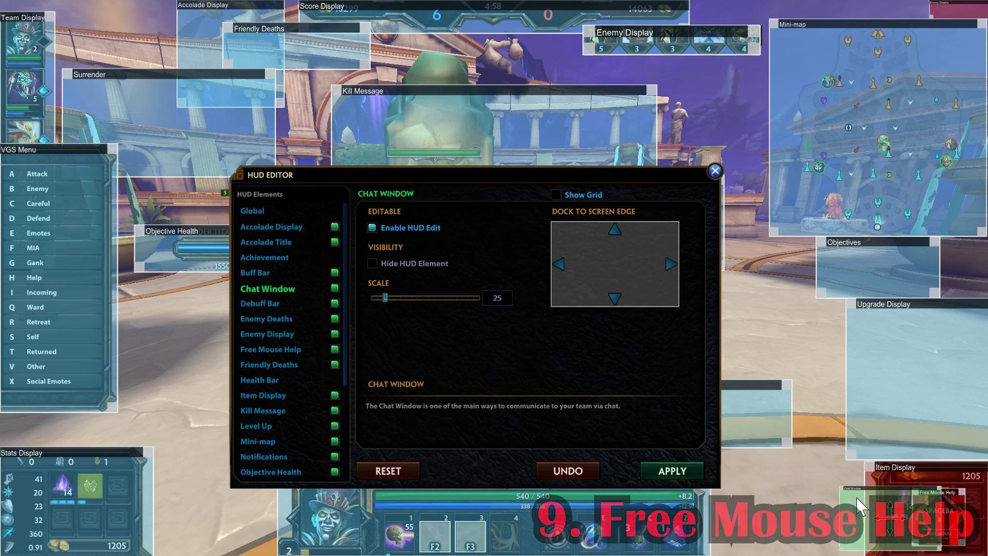
mouse_move(936, 516)
left_mouse_down()
mouse_move(841, 446)
mouse_move(787, 319)
left_mouse_up()
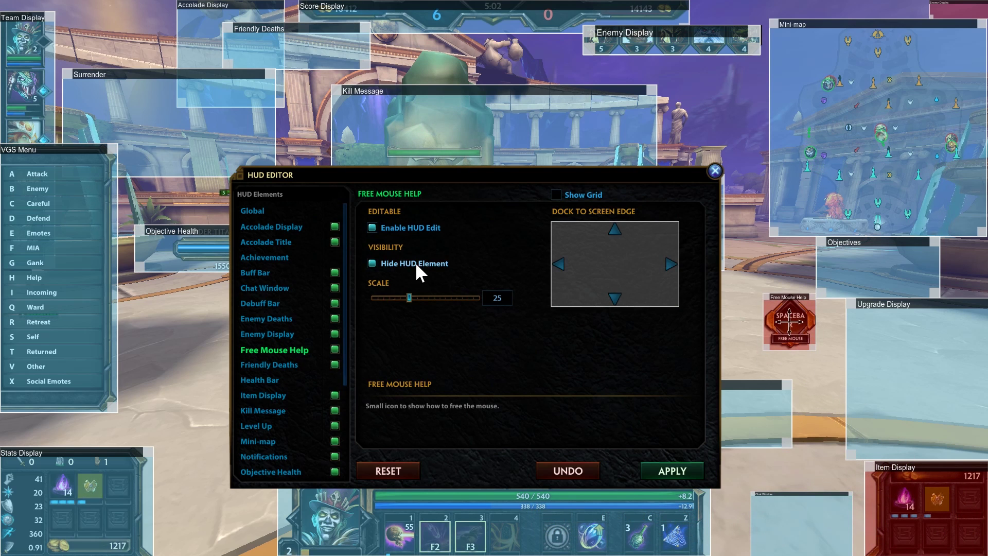
mouse_move(804, 306)
left_mouse_down()
mouse_move(910, 401)
mouse_move(973, 502)
mouse_move(961, 529)
left_mouse_up()
left_click_drag(801, 523, 937, 524)
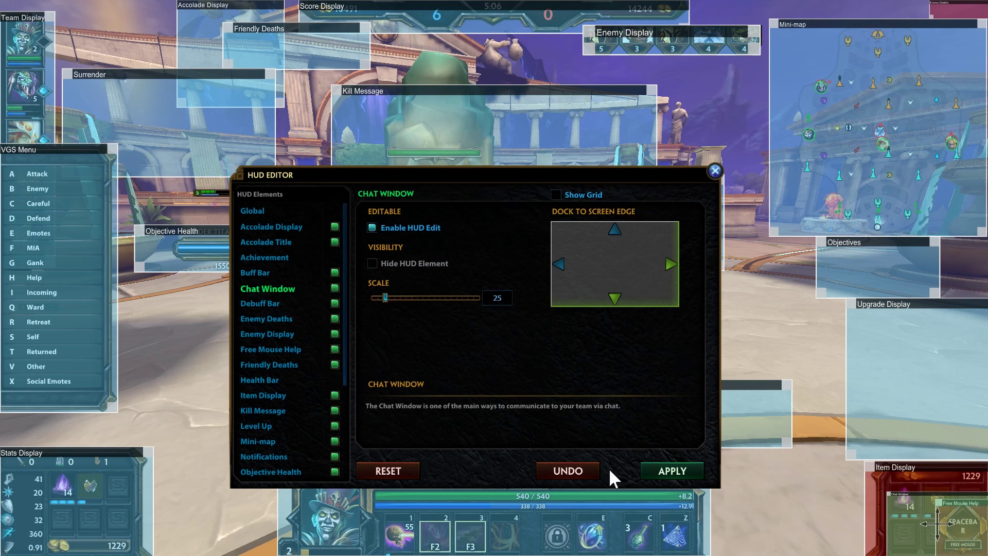
left_click(681, 467)
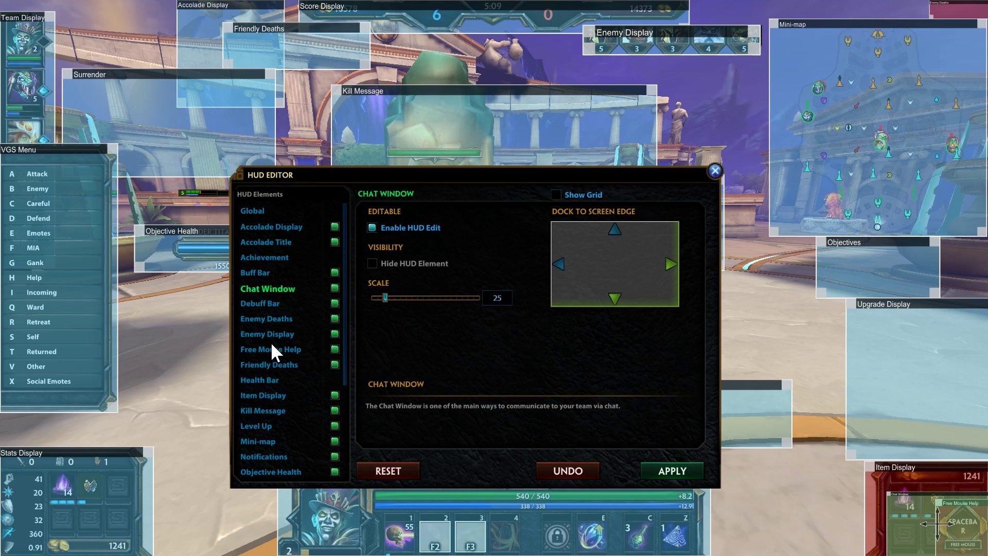
left_click(670, 470)
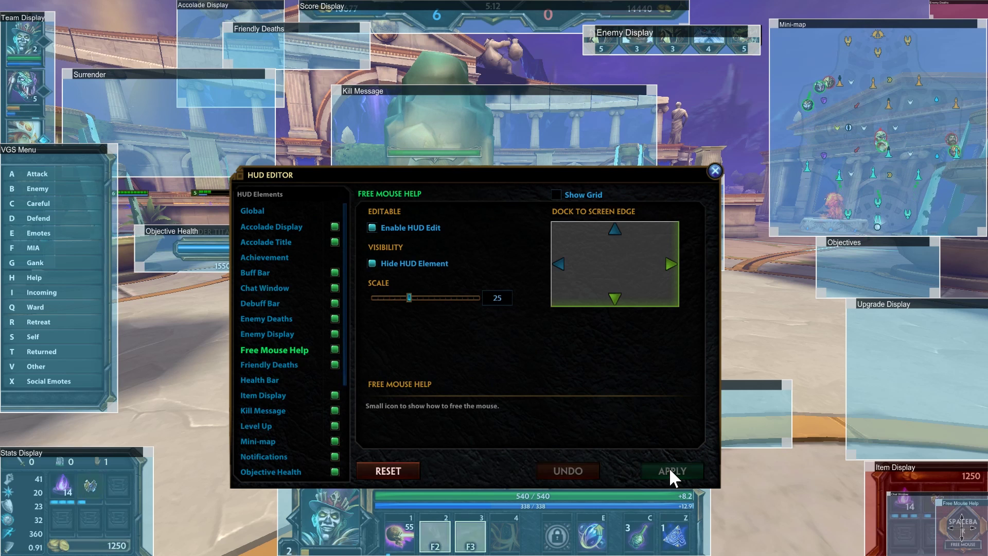
Step: Shrink the Friendly Deaths display to scale 25 and hide it
left_click(263, 361)
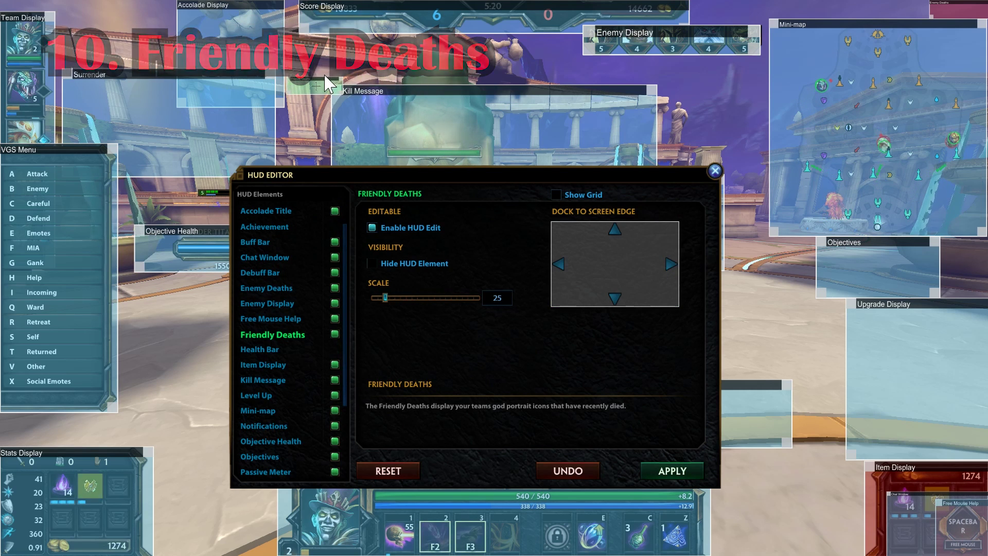
left_click_drag(443, 298, 390, 304)
left_click(372, 262)
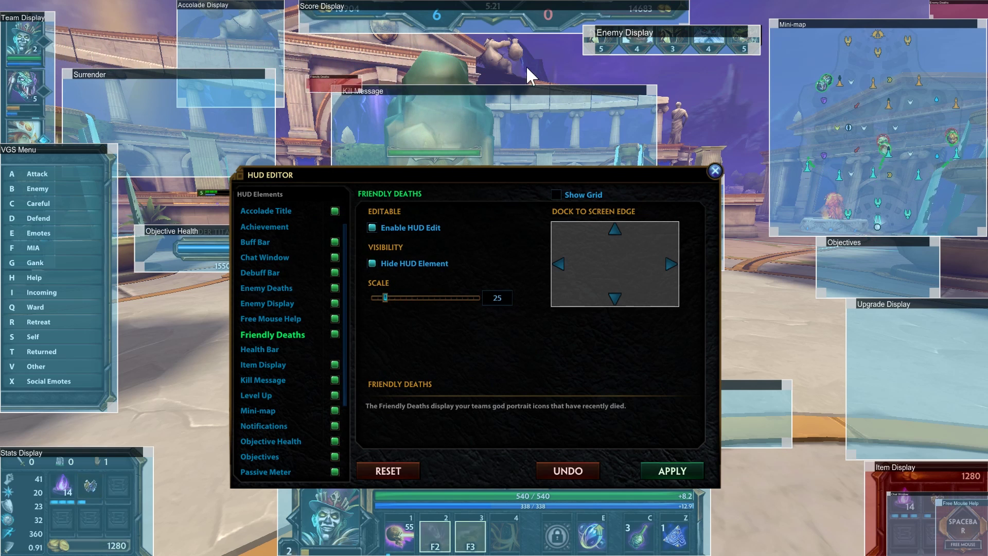
left_click(264, 354)
mouse_move(388, 169)
left_mouse_down()
mouse_move(715, 479)
mouse_move(662, 122)
mouse_move(721, 383)
mouse_move(732, 394)
mouse_move(456, 120)
mouse_move(457, 134)
left_mouse_up()
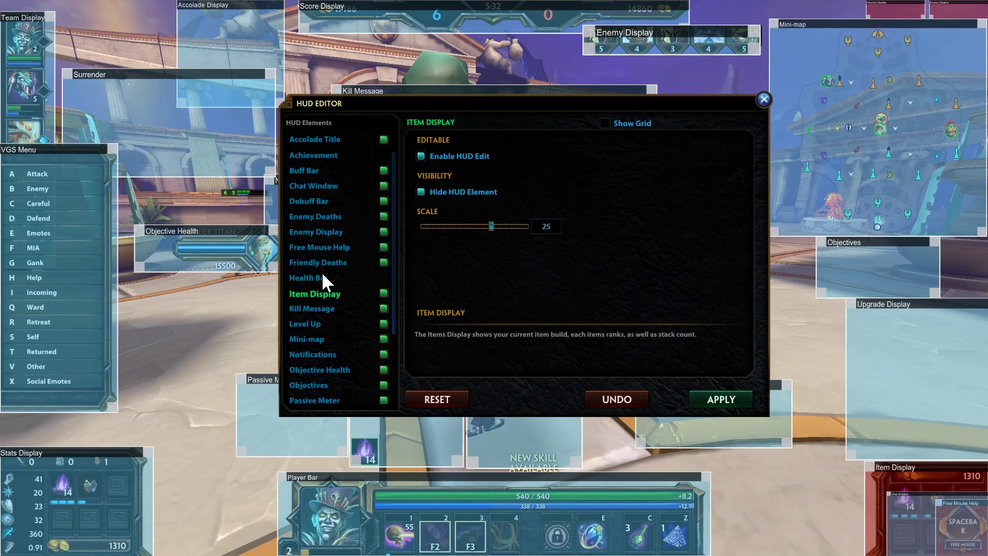
Step: Turn on Show Your Health in the User Interface settings
key("Escape")
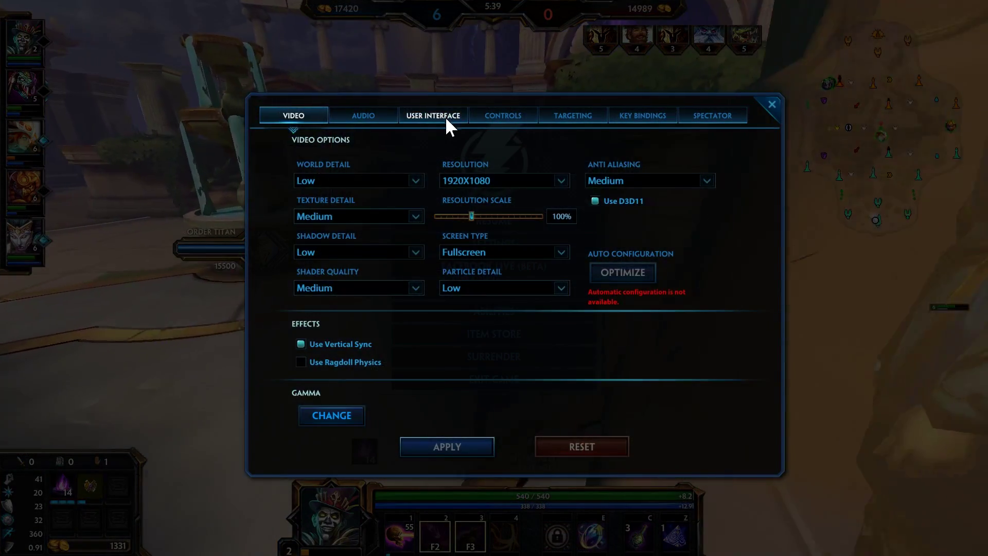
left_click(445, 117)
left_click(363, 166)
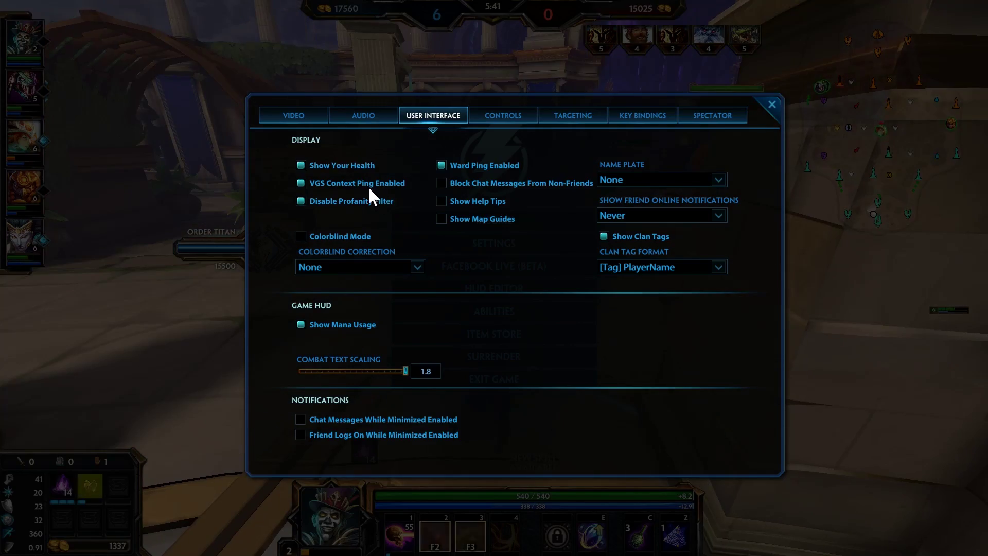
left_click(772, 105)
Step: Resume the match, walk forward briefly, then reopen Settings from the pause menu
left_click(567, 211)
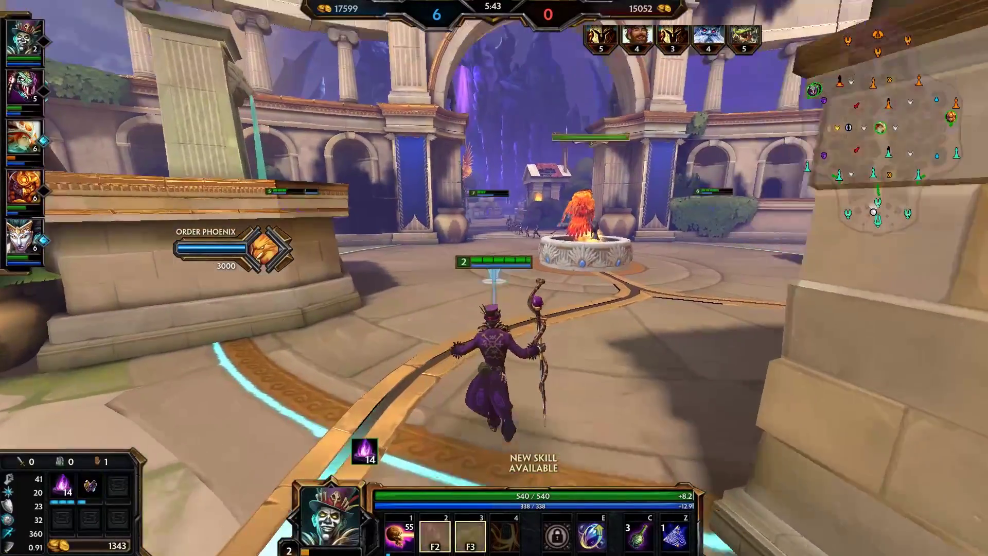
key("w")
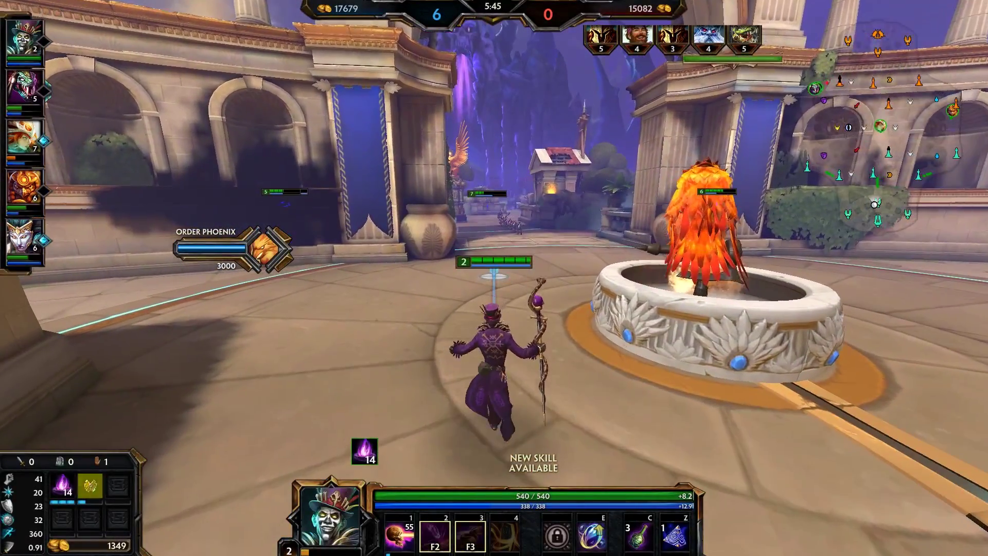
key("Escape")
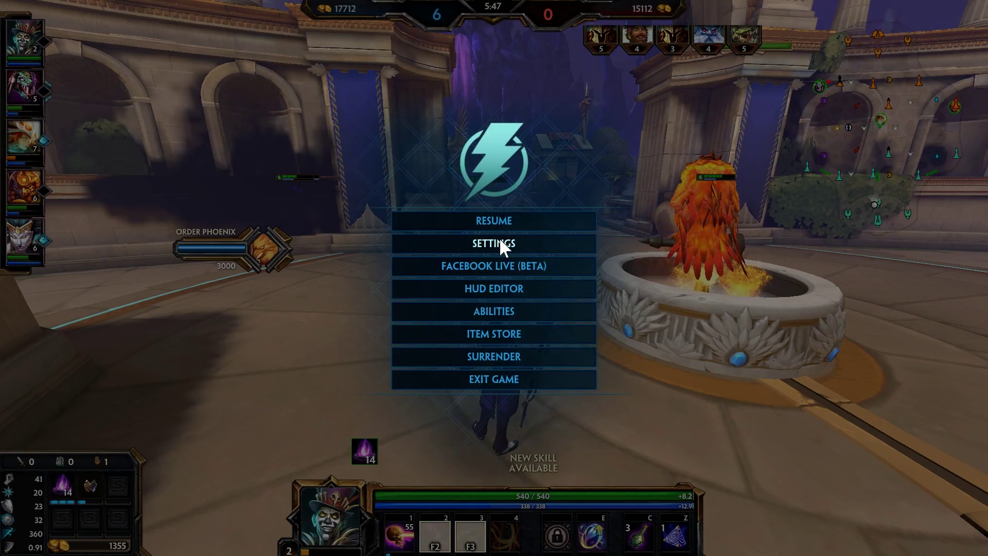
left_click(499, 236)
Step: Untick Hide HUD Element for Item Display so it shows at the bottom right
left_click(417, 114)
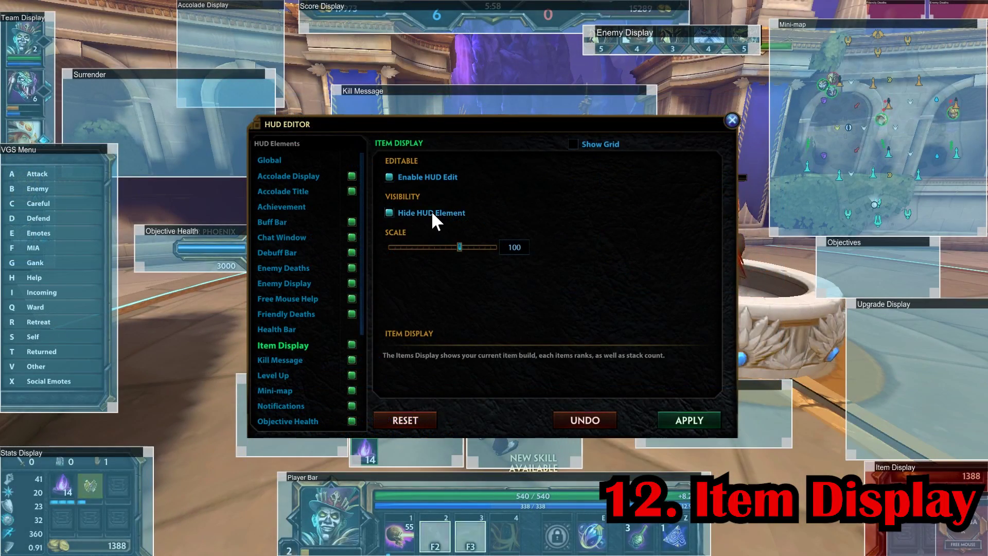
left_click(431, 211)
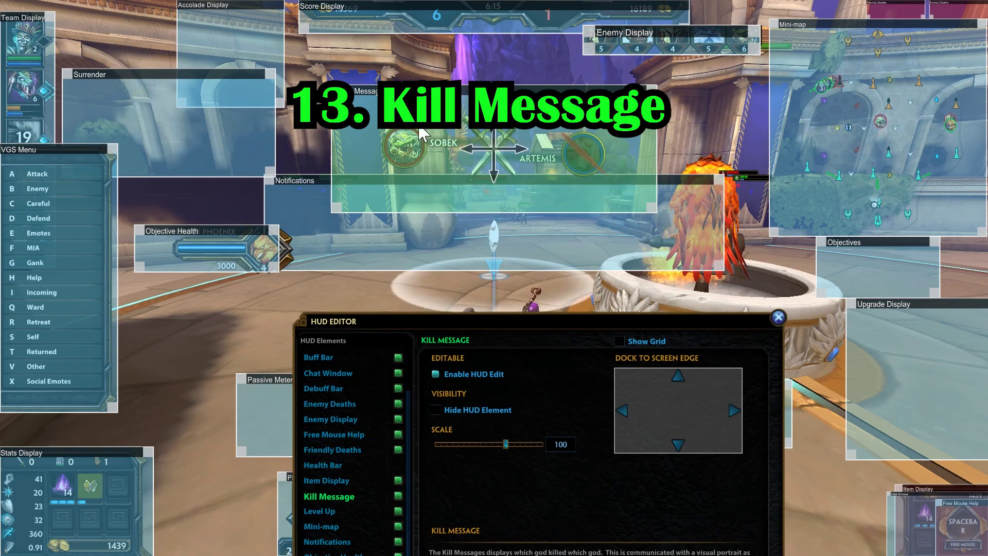
Step: Dock the Kill Message box to the top screen edge at centre, keeping scale 100
mouse_move(421, 130)
left_mouse_down()
mouse_move(441, 100)
mouse_move(471, 168)
left_mouse_up()
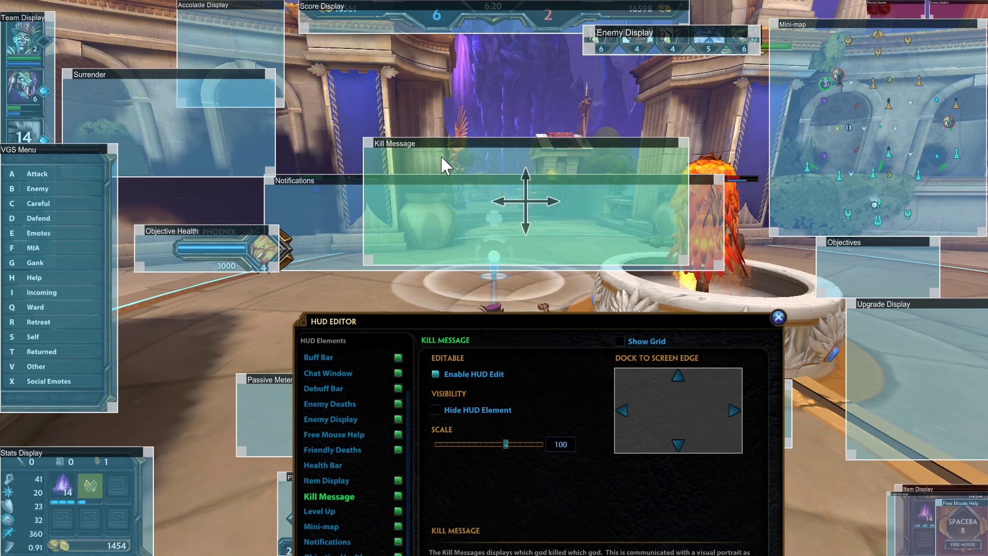
left_click_drag(423, 133, 408, 1)
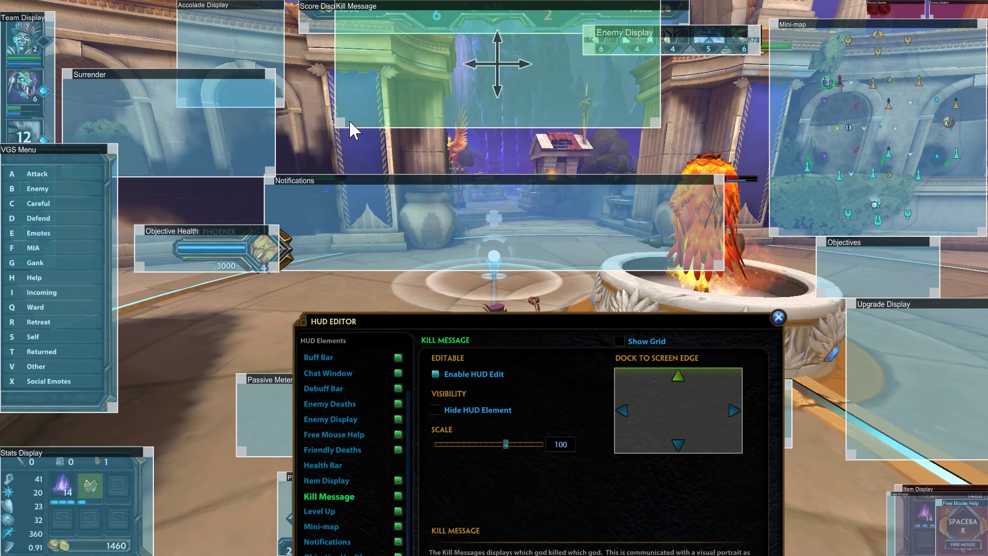
mouse_move(332, 125)
left_mouse_down()
mouse_move(292, 136)
mouse_move(368, 109)
mouse_move(396, 86)
left_mouse_up()
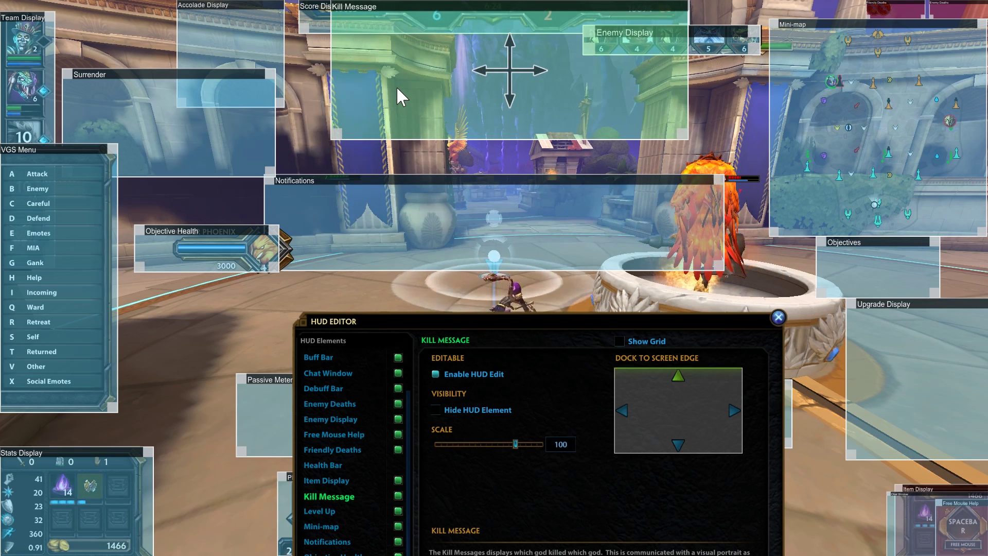
left_click_drag(332, 137, 336, 132)
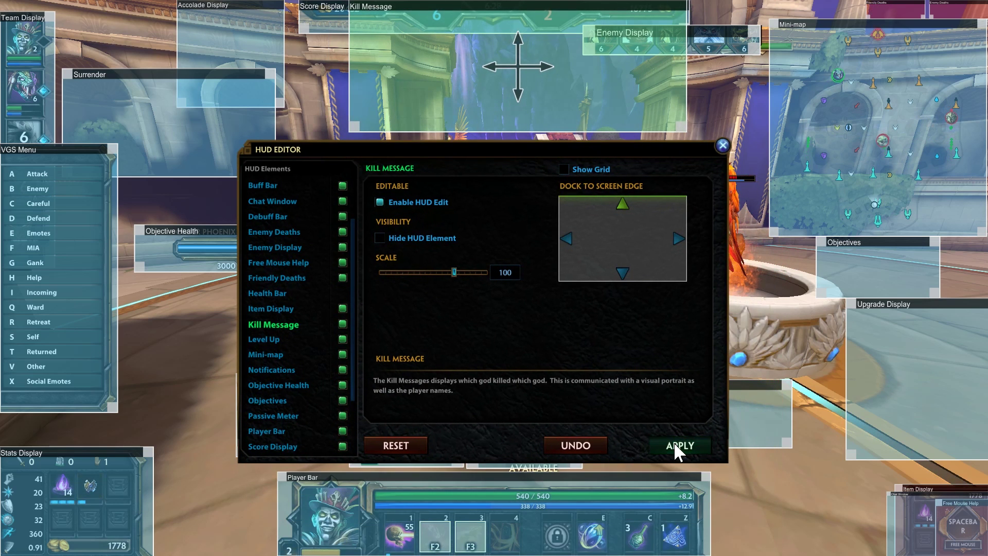
Step: Shrink the Level Up display and hide it
left_click(256, 336)
mouse_move(406, 144)
left_mouse_down()
mouse_move(291, 42)
mouse_move(211, 28)
left_mouse_up()
mouse_move(751, 418)
left_mouse_down()
mouse_move(750, 339)
mouse_move(669, 407)
mouse_move(749, 435)
left_mouse_up()
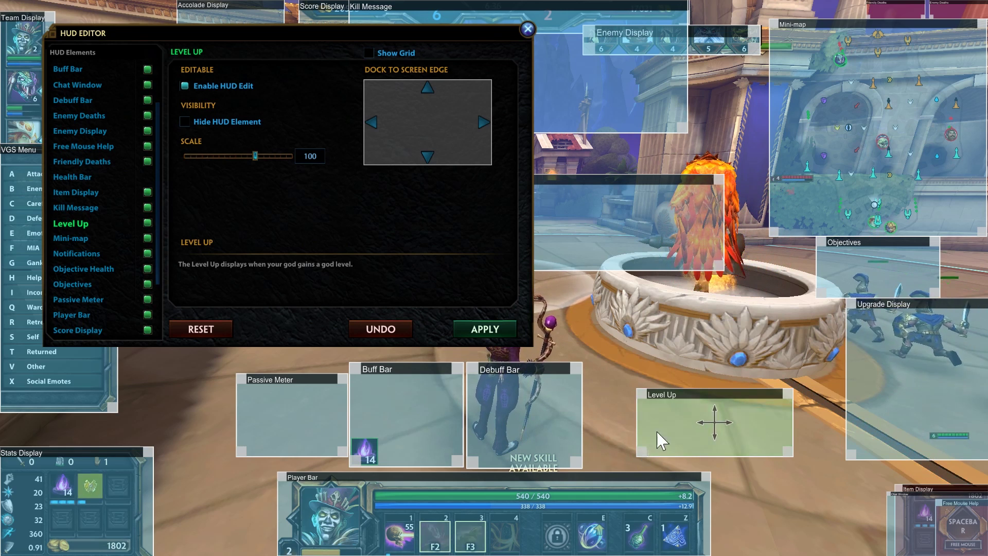
left_click_drag(643, 450, 715, 410)
left_click(185, 122)
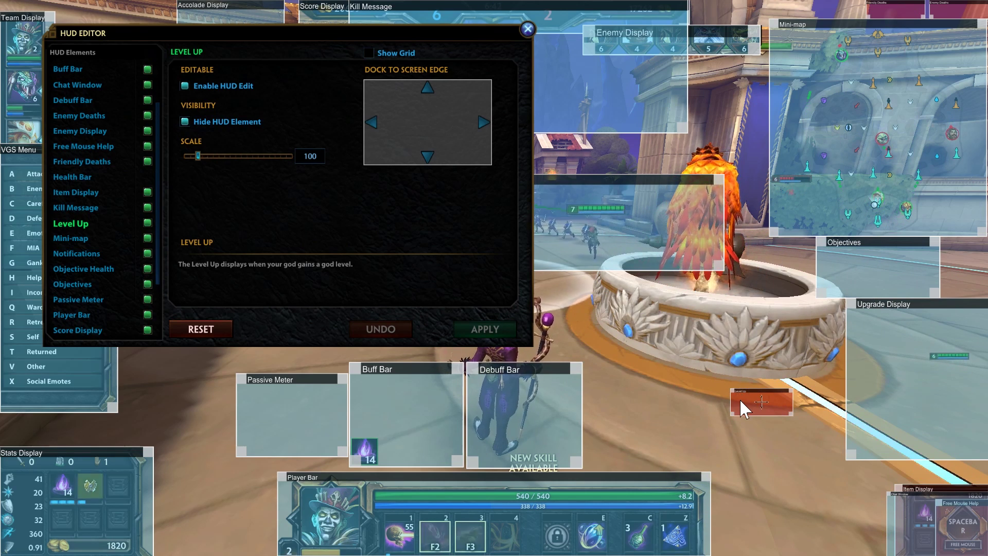
Step: Dock Level Up to the top edge, apply, and move the Mini-map to right-centre
left_click_drag(741, 400, 770, 410)
left_click(427, 88)
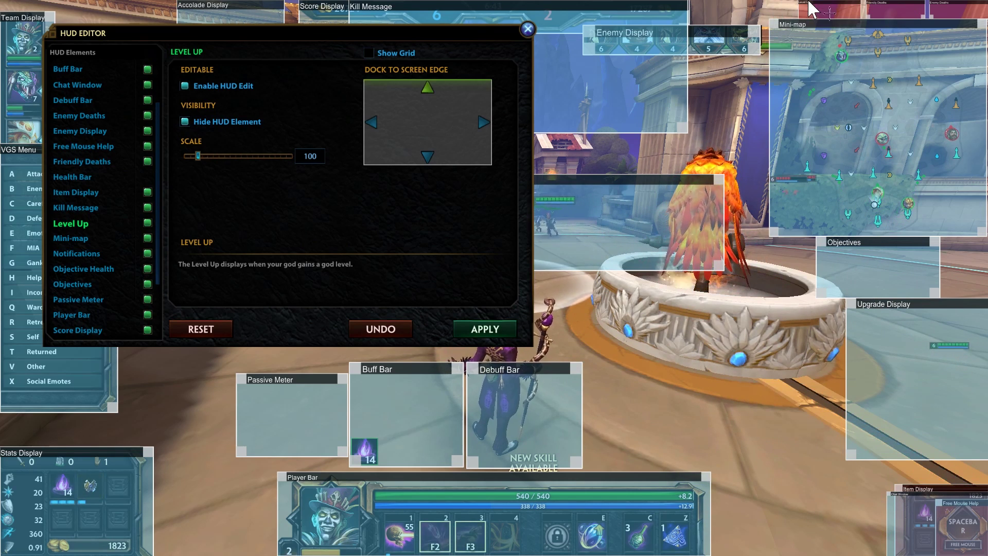
left_click(492, 330)
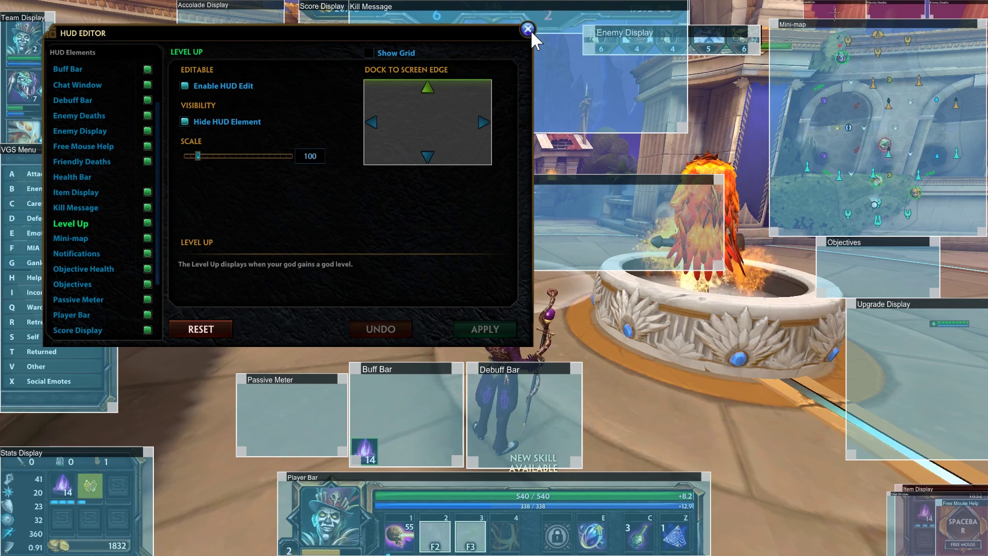
left_click(869, 90)
mouse_move(951, 59)
left_mouse_down()
mouse_move(837, 145)
mouse_move(753, 187)
mouse_move(761, 267)
mouse_move(747, 271)
mouse_move(751, 288)
left_mouse_up()
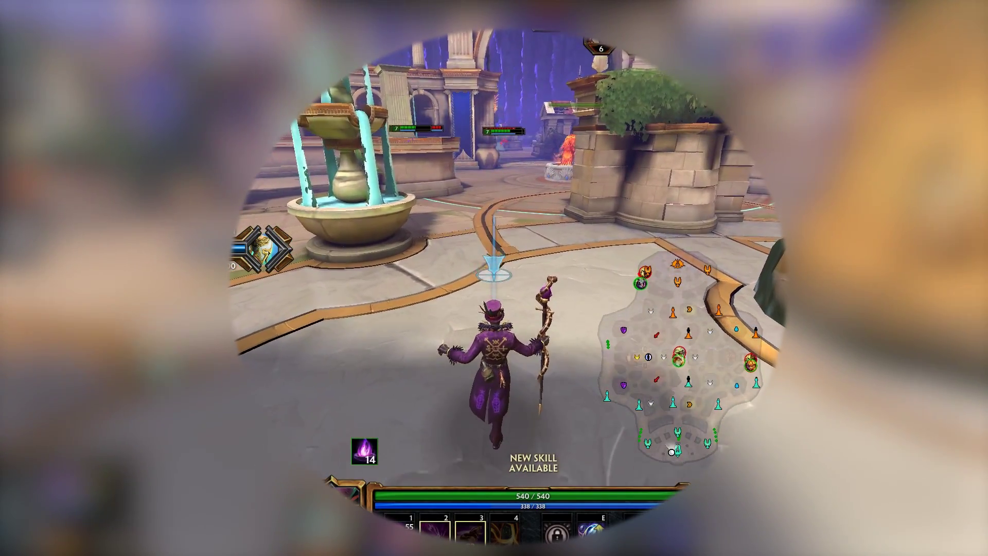
Step: Back in the HUD Editor, enlarge the 0.2-opacity Mini-map in two steps and apply it
key("Escape")
left_click(503, 281)
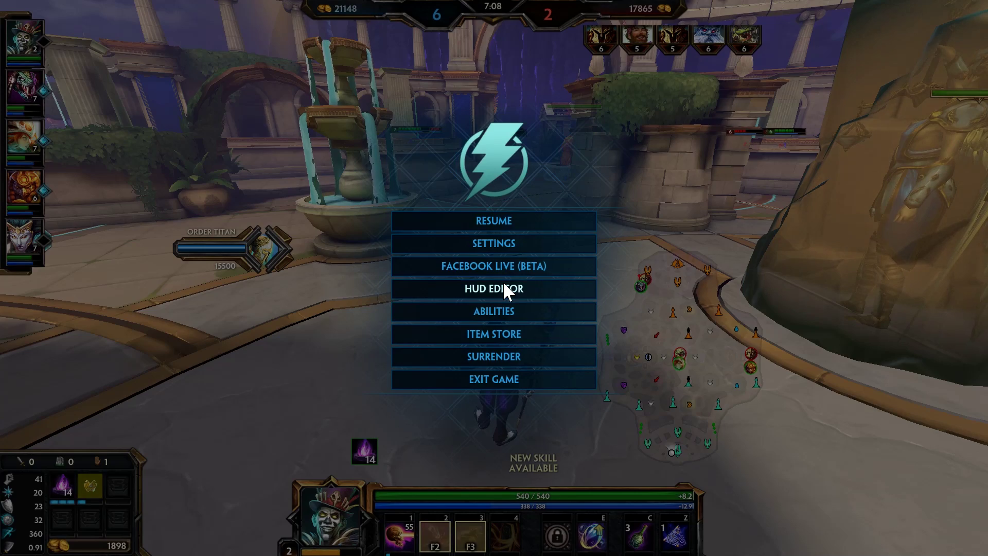
left_click_drag(585, 130, 374, 73)
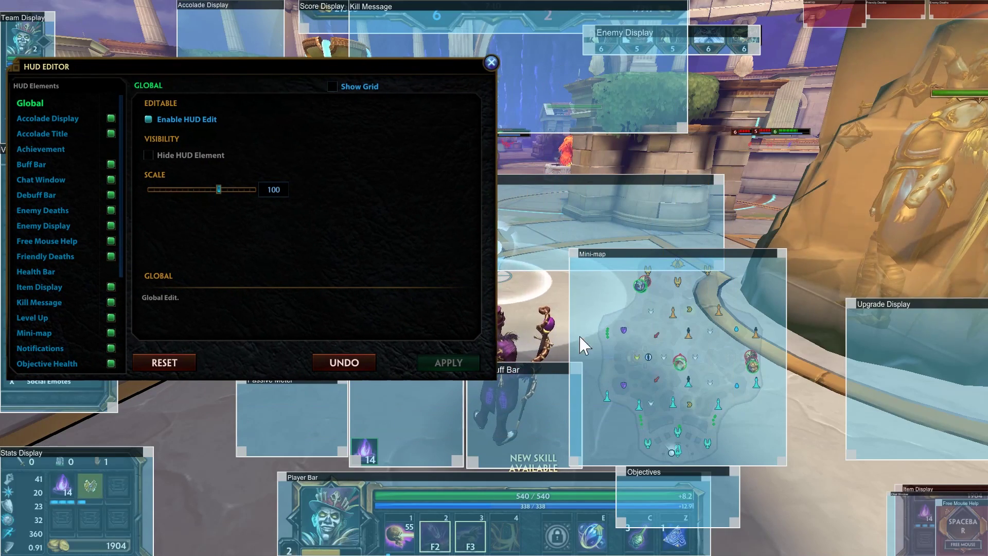
left_click(620, 345)
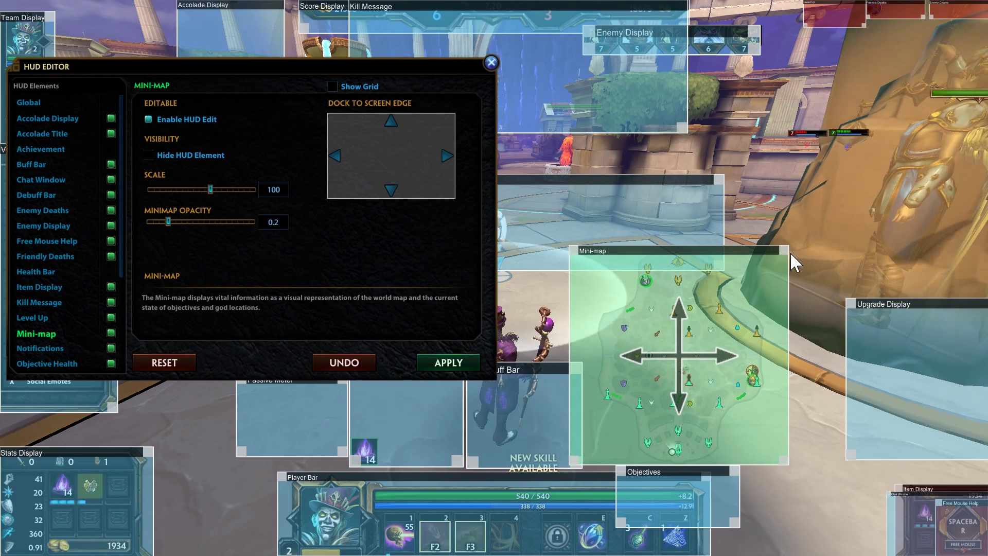
mouse_move(791, 254)
left_mouse_down()
mouse_move(805, 252)
mouse_move(700, 332)
mouse_move(679, 323)
left_mouse_up()
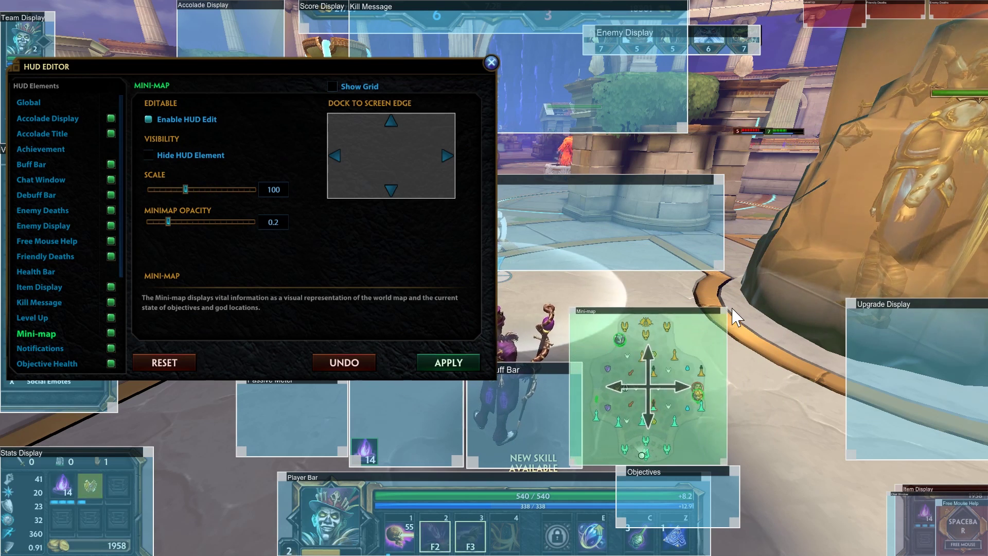
mouse_move(781, 297)
left_mouse_down()
mouse_move(805, 292)
mouse_move(796, 314)
mouse_move(807, 317)
left_mouse_up()
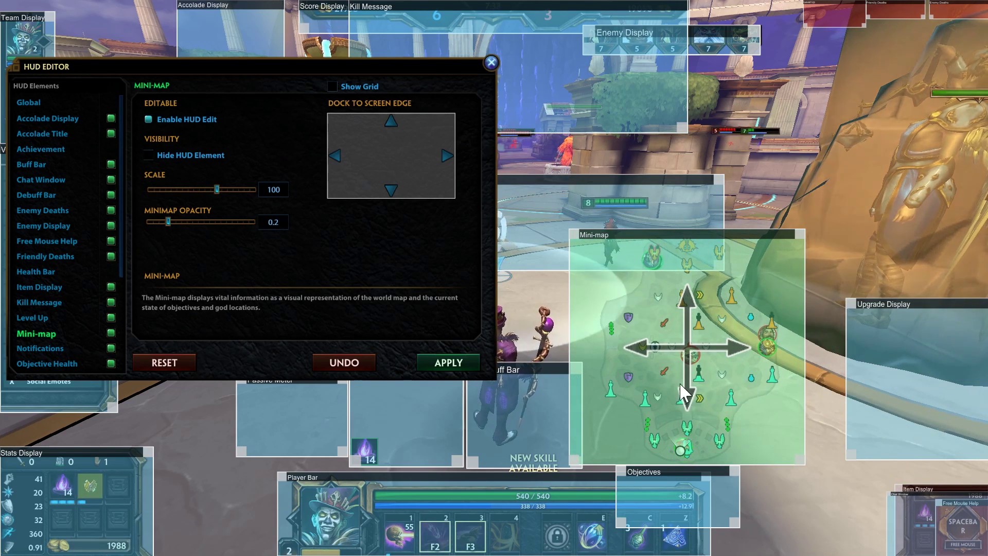
left_click(459, 366)
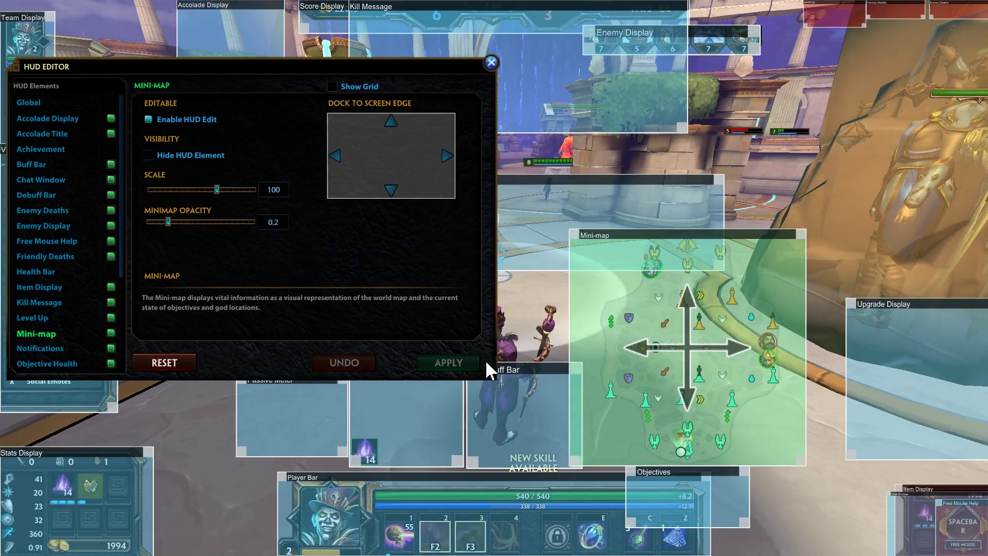
key("Escape")
key("Escape")
key("Escape")
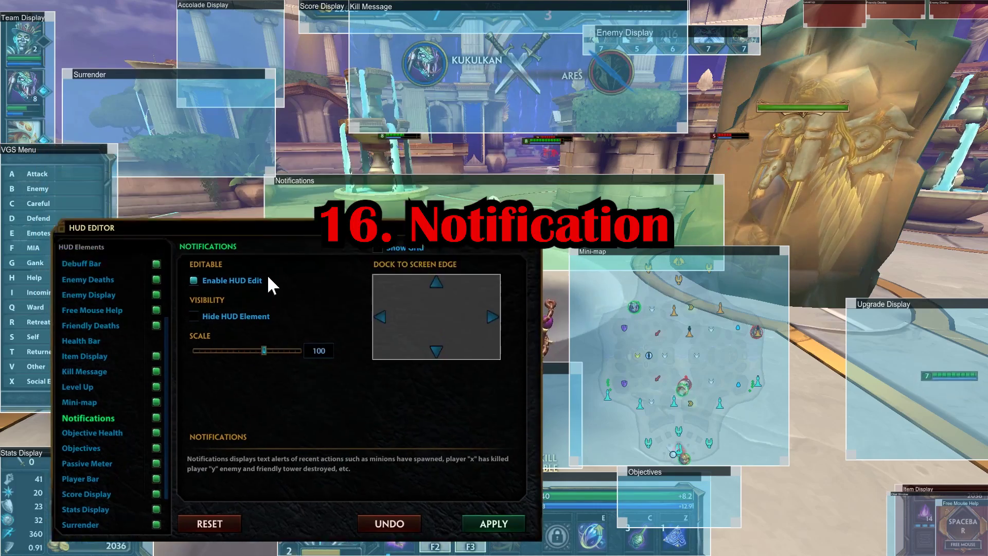
Step: Shrink the Notifications display into the top-right corner and apply it
left_click_drag(347, 373, 427, 313)
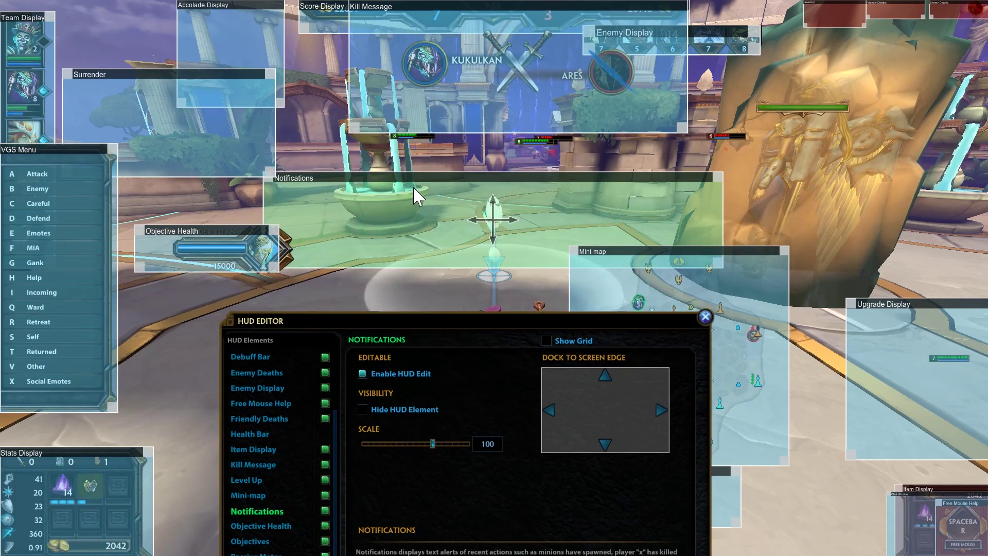
mouse_move(358, 217)
left_mouse_down()
mouse_move(542, 217)
mouse_move(639, 238)
mouse_move(786, 156)
mouse_move(870, 52)
left_mouse_up()
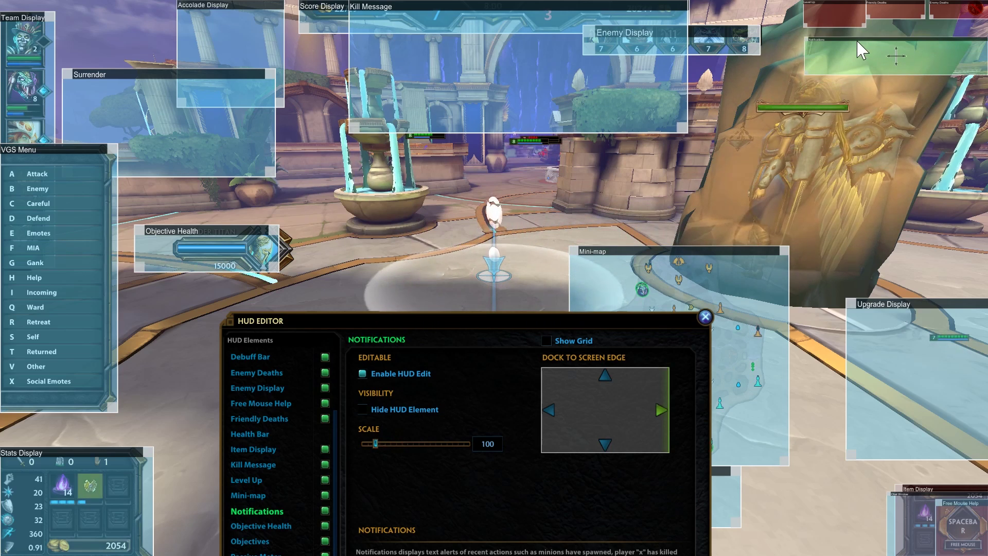
left_click_drag(624, 317, 587, 101)
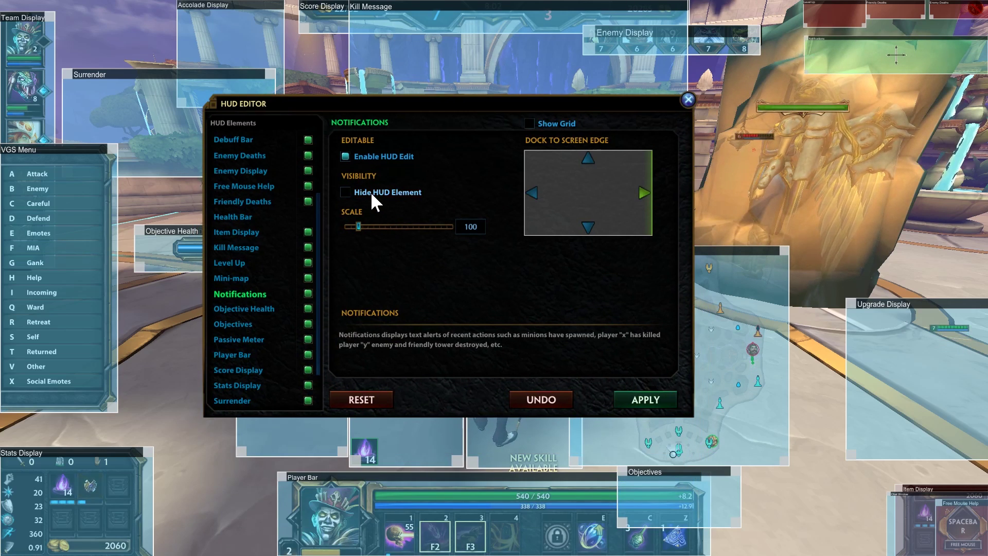
left_click(650, 389)
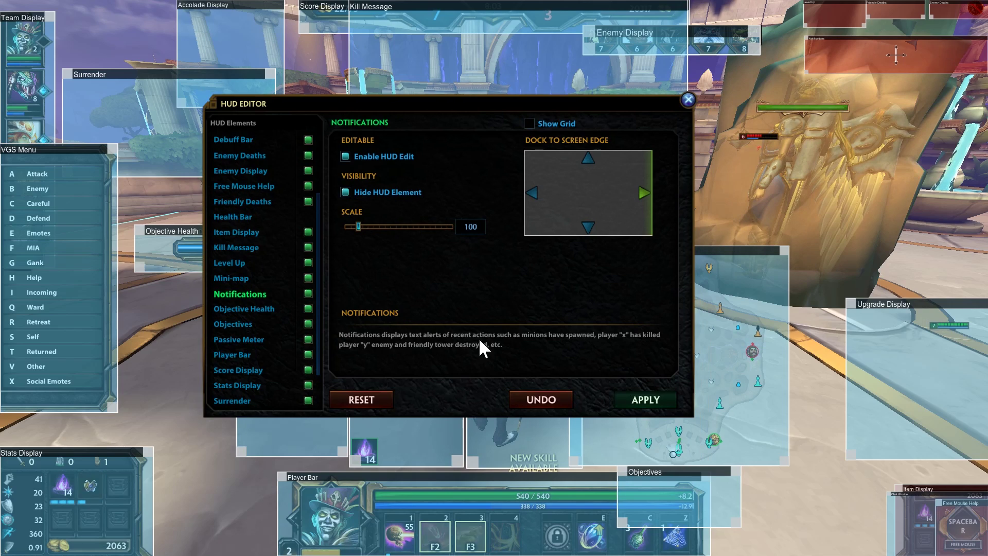
Step: Place Objective Health at lower left, just above the Passive Meter and Buff Bar
left_click(232, 310)
left_click_drag(353, 110, 617, 227)
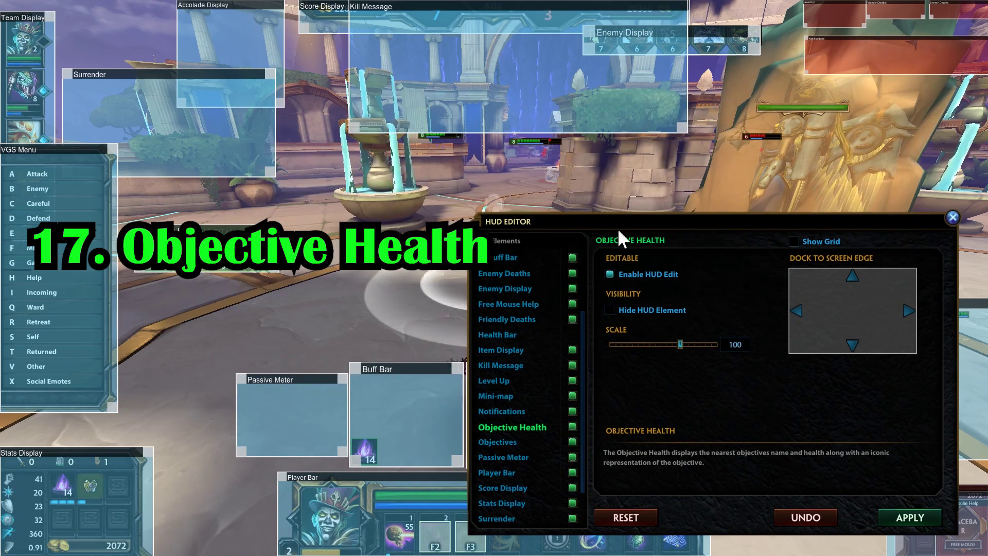
mouse_move(262, 246)
left_mouse_down()
mouse_move(478, 100)
mouse_move(502, 72)
left_mouse_up()
mouse_move(693, 233)
left_mouse_down()
mouse_move(543, 301)
mouse_move(624, 192)
mouse_move(641, 147)
left_mouse_up()
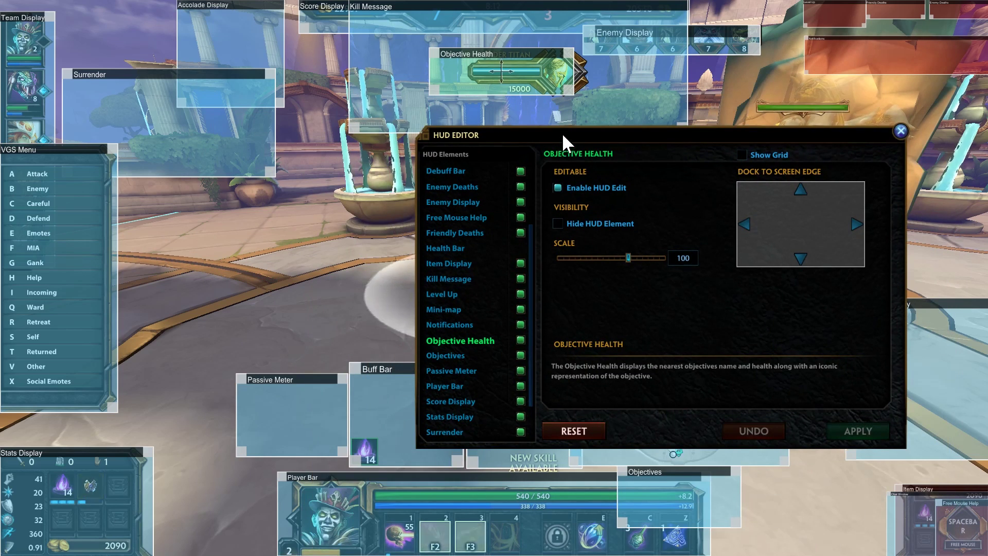
left_click_drag(562, 133, 601, 183)
mouse_move(509, 88)
left_mouse_down()
mouse_move(476, 144)
mouse_move(332, 277)
mouse_move(312, 335)
mouse_move(333, 344)
mouse_move(344, 331)
left_mouse_up()
mouse_move(533, 223)
left_mouse_down()
mouse_move(657, 227)
mouse_move(720, 243)
left_mouse_up()
left_click_drag(366, 334, 368, 352)
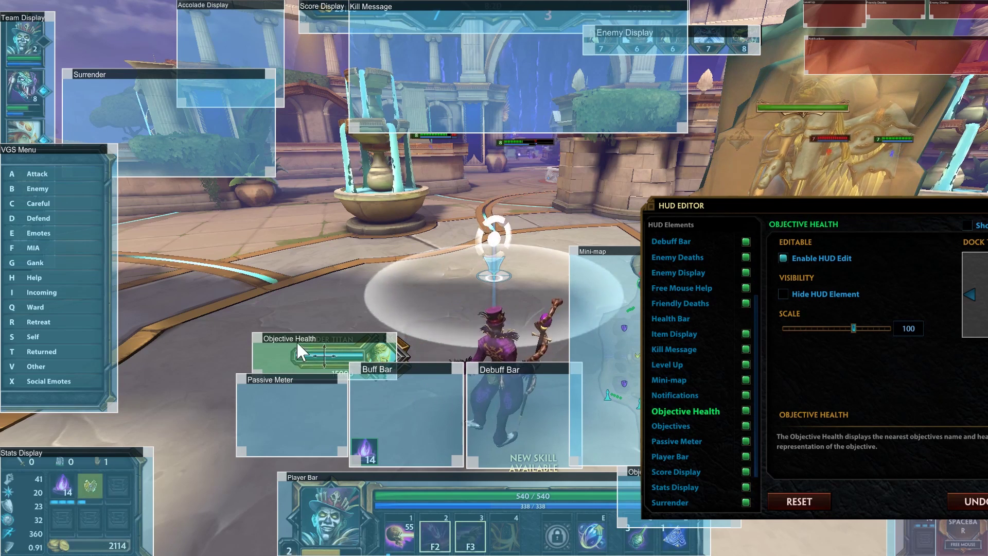
left_click_drag(774, 207, 586, 80)
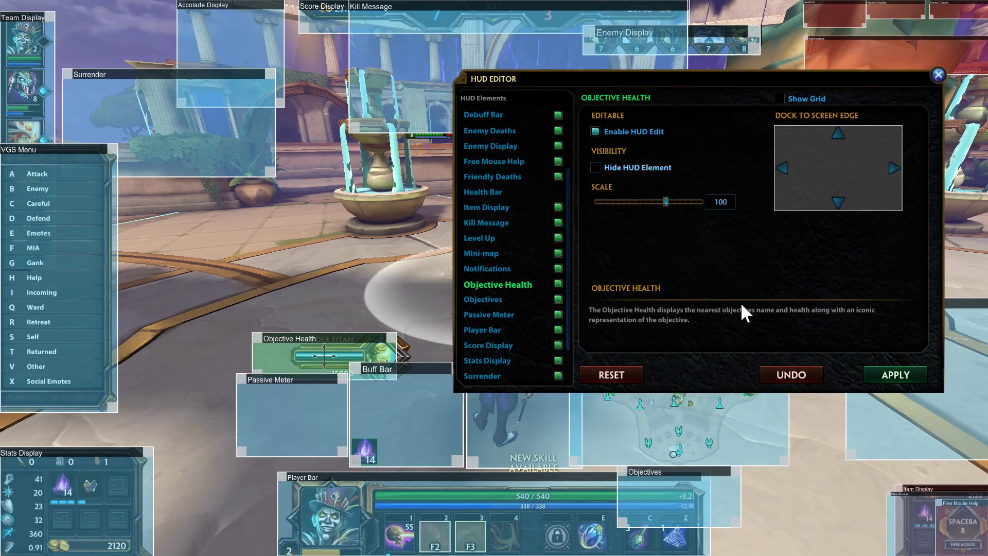
Step: Dock the Objectives box to the upper-right screen edge at scale 100 and apply it
left_click(481, 298)
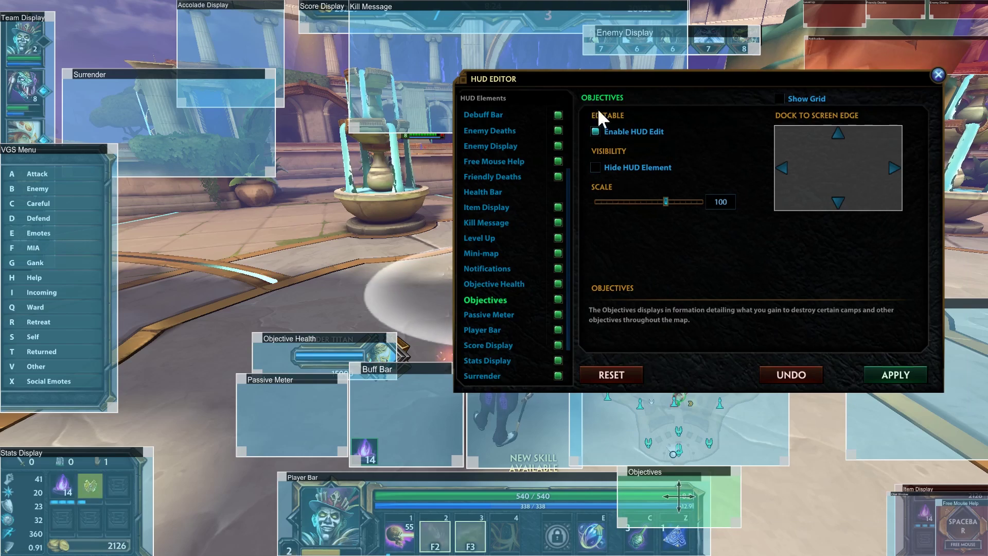
left_click_drag(647, 74, 597, 90)
mouse_move(417, 147)
left_mouse_down()
mouse_move(185, 211)
mouse_move(329, 138)
mouse_move(351, 112)
mouse_move(362, 162)
mouse_move(166, 311)
mouse_move(278, 503)
mouse_move(331, 463)
mouse_move(384, 455)
mouse_move(394, 214)
mouse_move(466, 65)
mouse_move(507, 108)
mouse_move(483, 106)
left_mouse_up()
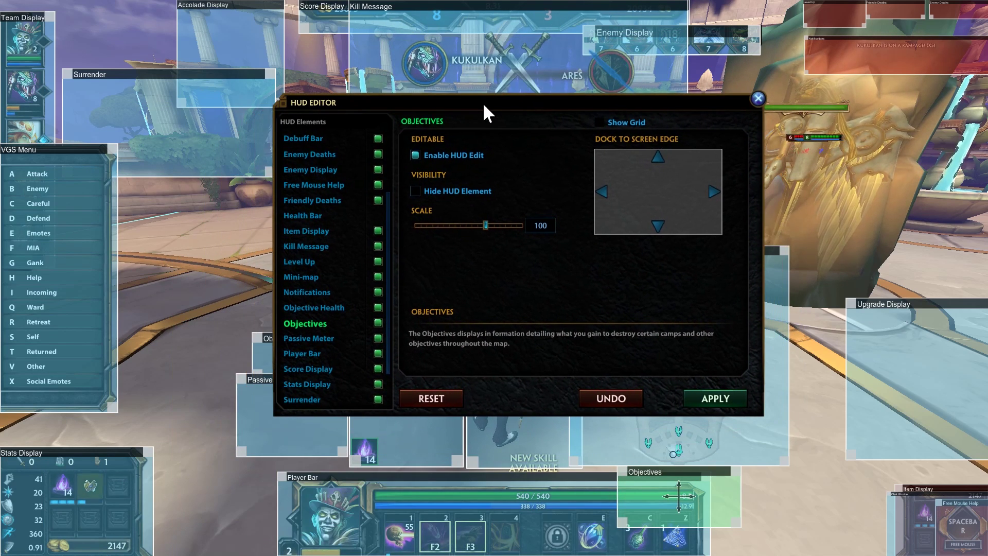
left_click(429, 189)
left_click(430, 189)
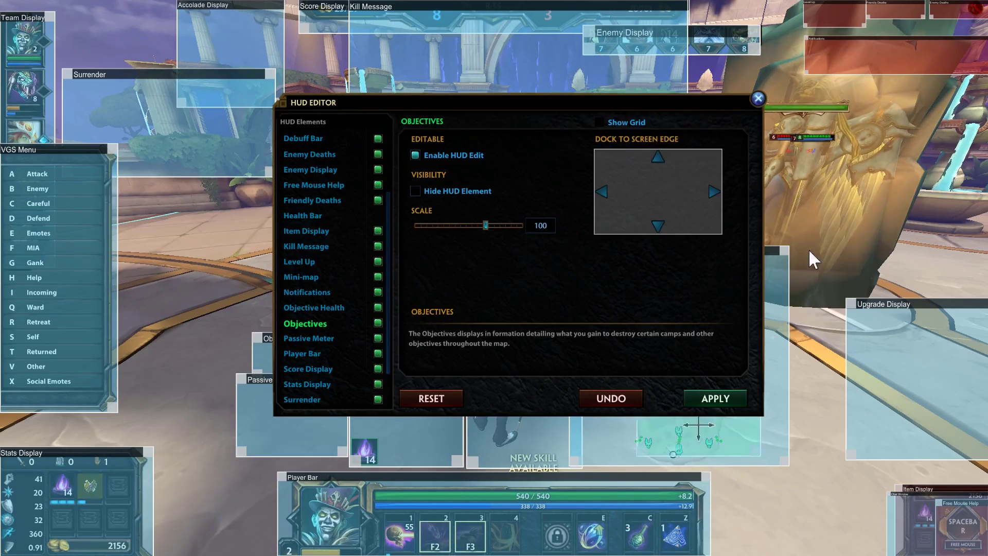
mouse_move(808, 249)
left_mouse_down()
mouse_move(948, 104)
mouse_move(987, 125)
left_mouse_up()
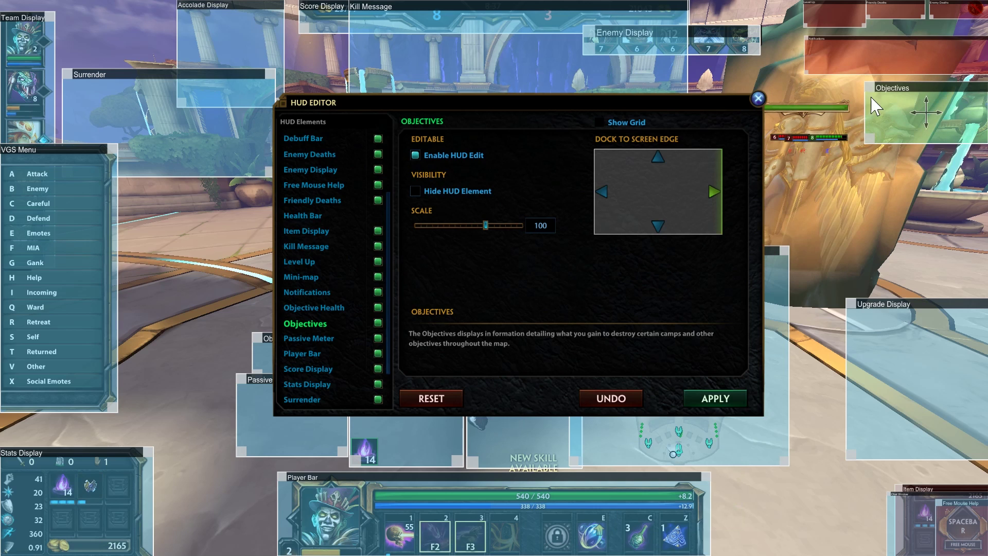
left_click(716, 394)
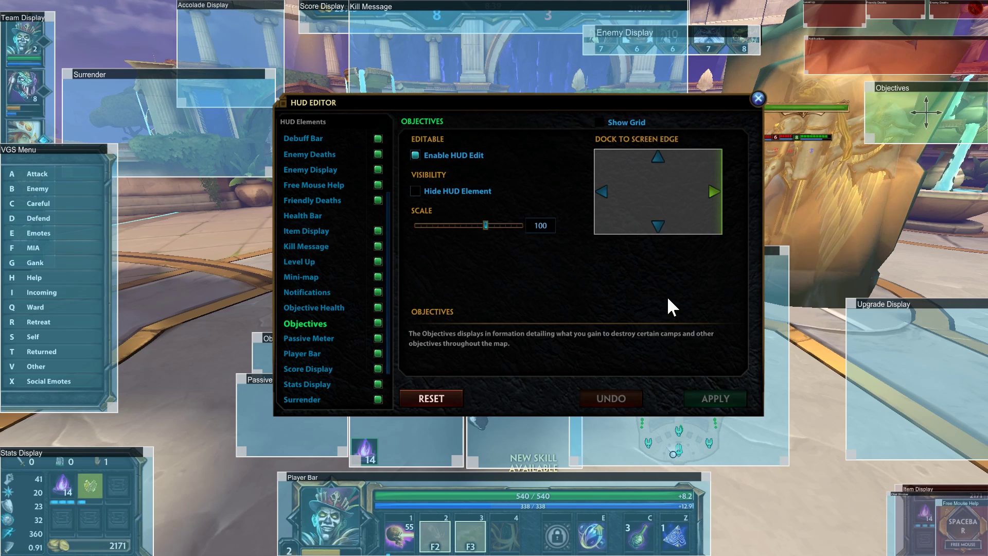
Step: Scale up the Passive Meter and move its box further left
left_click(309, 338)
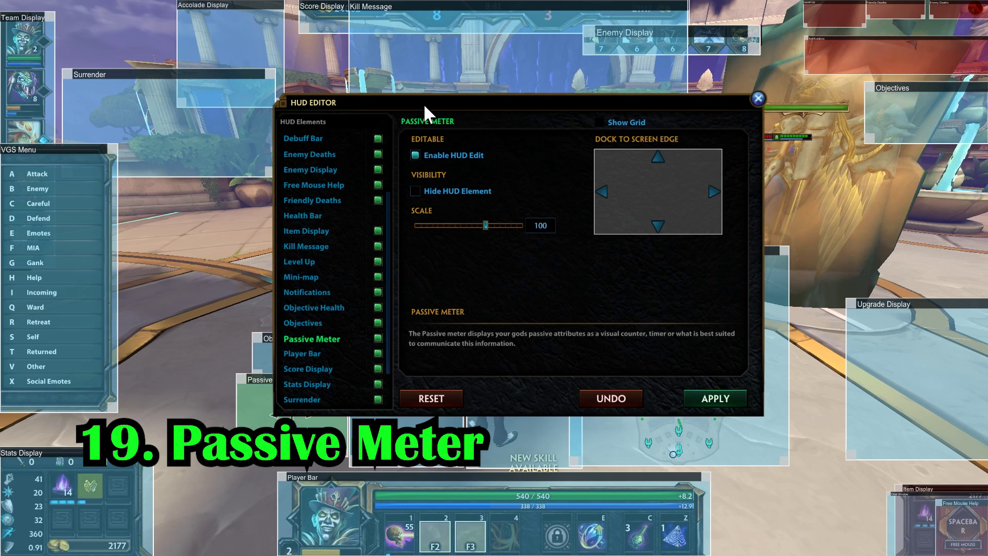
left_click_drag(424, 103, 638, 68)
scroll(312, 412, "up", 4)
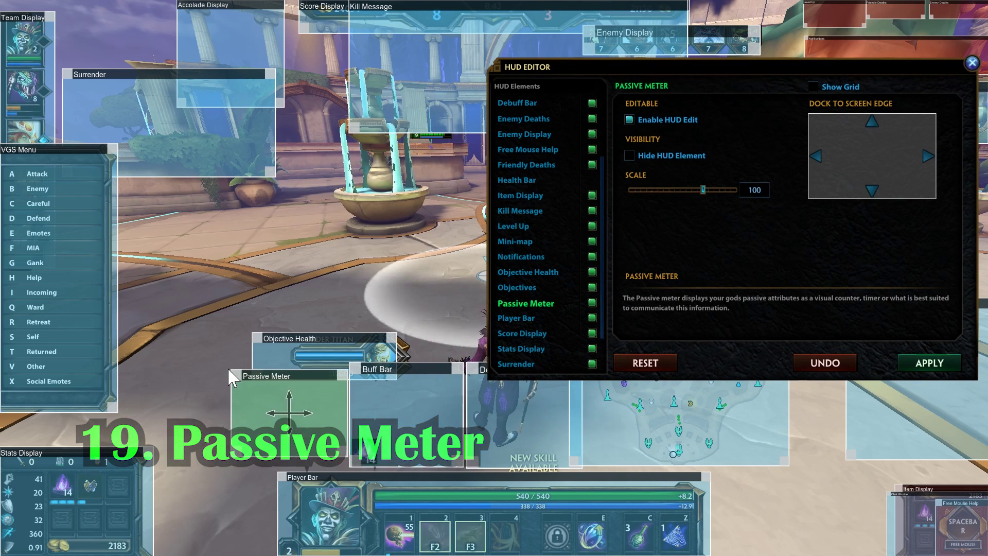
scroll(311, 406, "down", 1)
left_click_drag(311, 407, 266, 416)
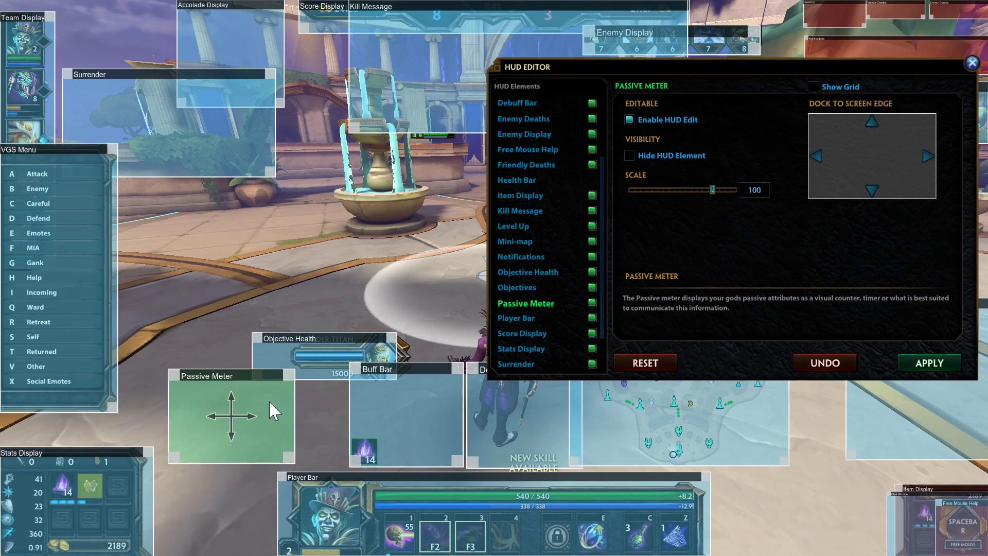
scroll(166, 370, "up", 2)
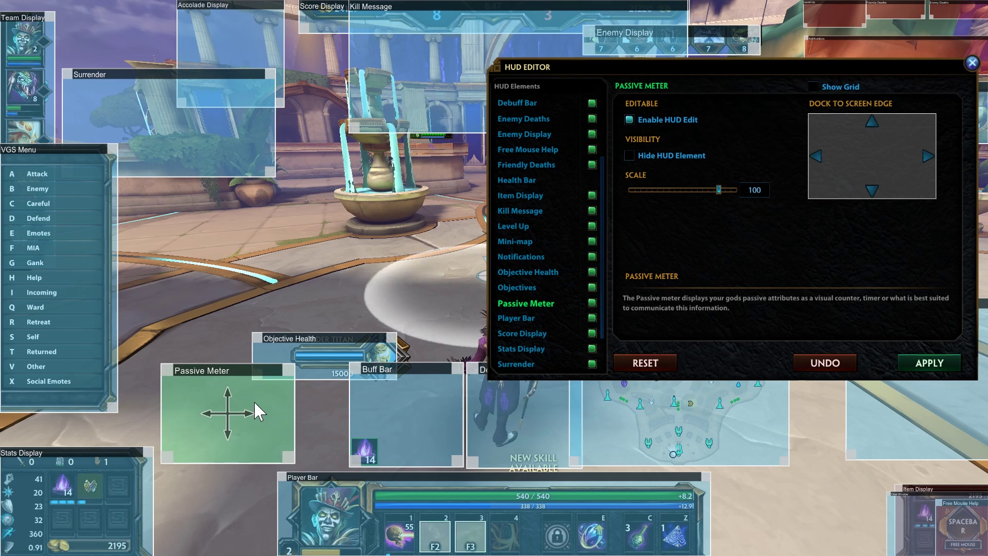
scroll(255, 396, "up", 1)
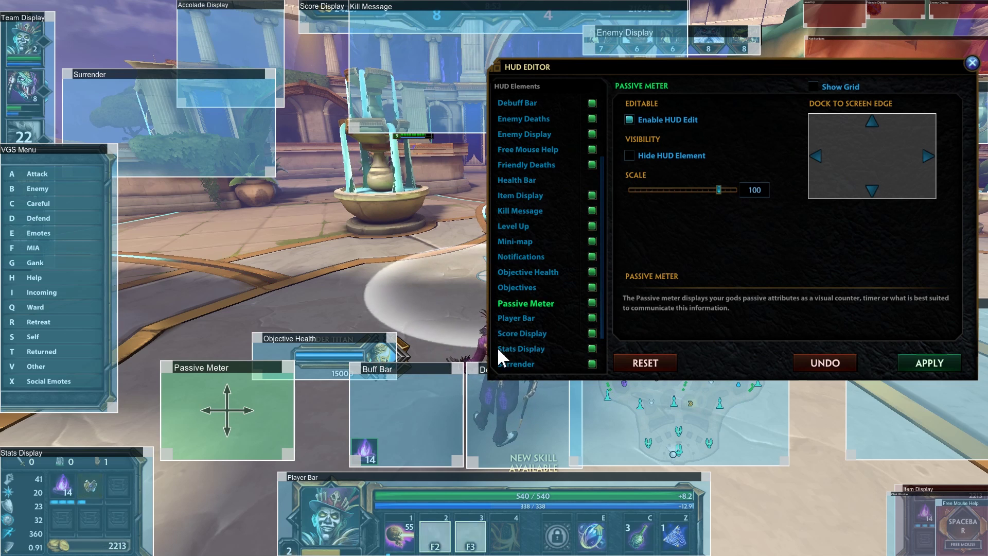
Step: Nudge Objective Health slightly right and up, then reselect the Passive Meter
left_click_drag(379, 351, 396, 347)
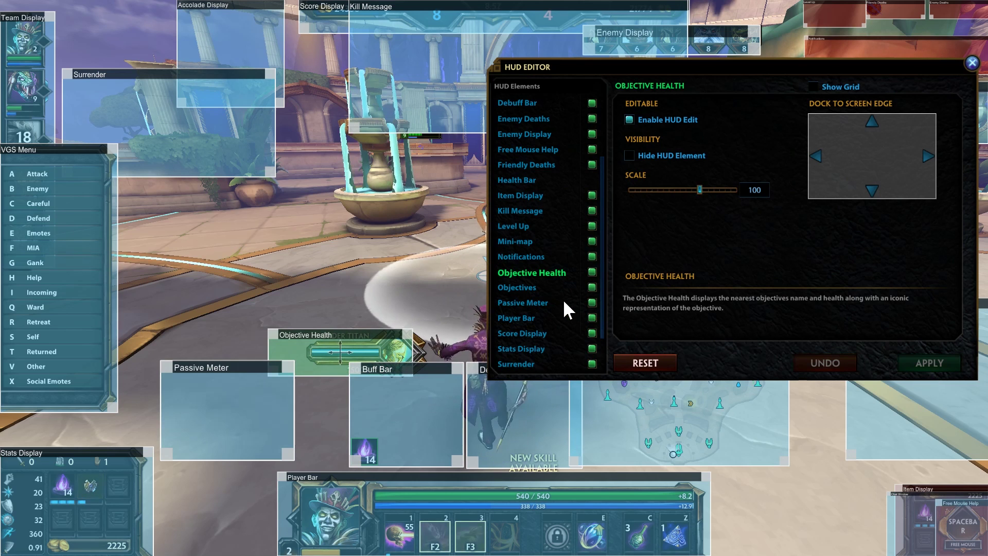
left_click(522, 302)
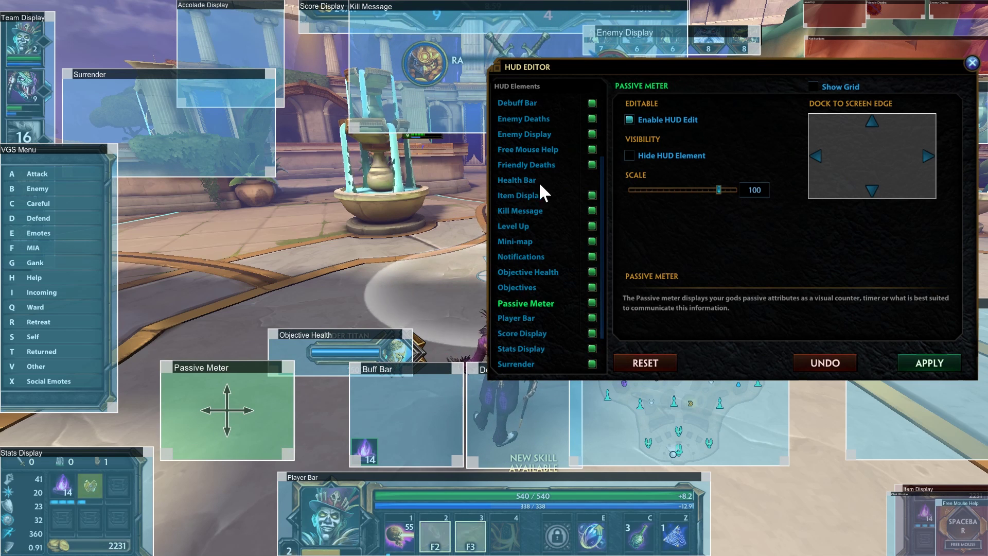
mouse_move(618, 66)
left_mouse_down()
mouse_move(514, 216)
mouse_move(426, 301)
mouse_move(616, 39)
left_mouse_up()
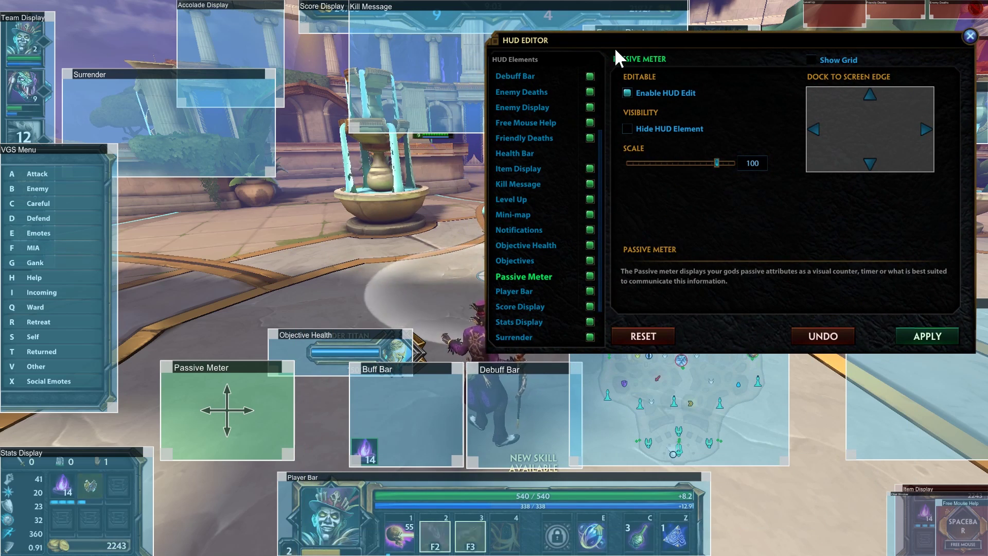
Step: Resize the Player Bar, shrinking then enlarging it, and apply the new size
left_click(514, 288)
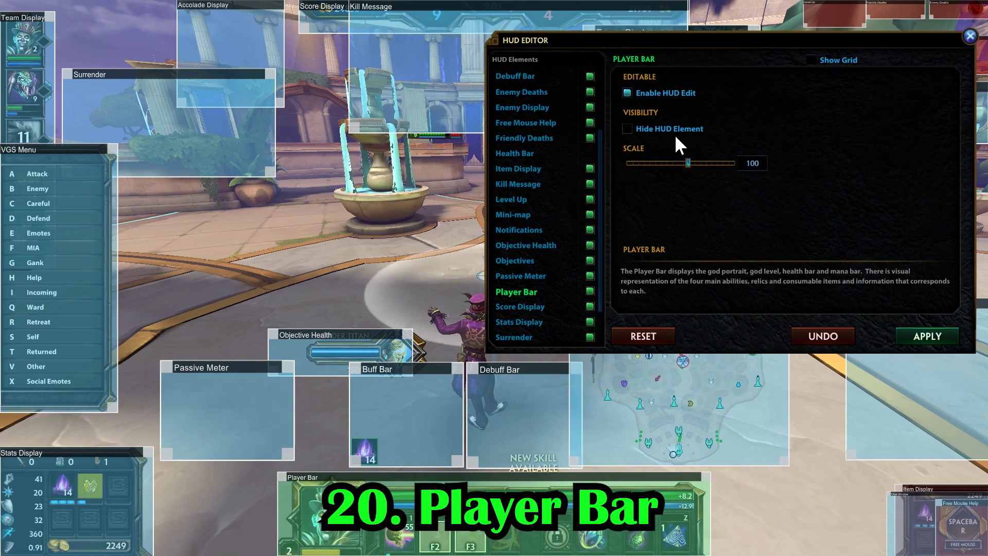
mouse_move(631, 42)
left_mouse_down()
mouse_move(498, 25)
mouse_move(538, 14)
mouse_move(541, 21)
mouse_move(370, 29)
mouse_move(465, 25)
left_mouse_up()
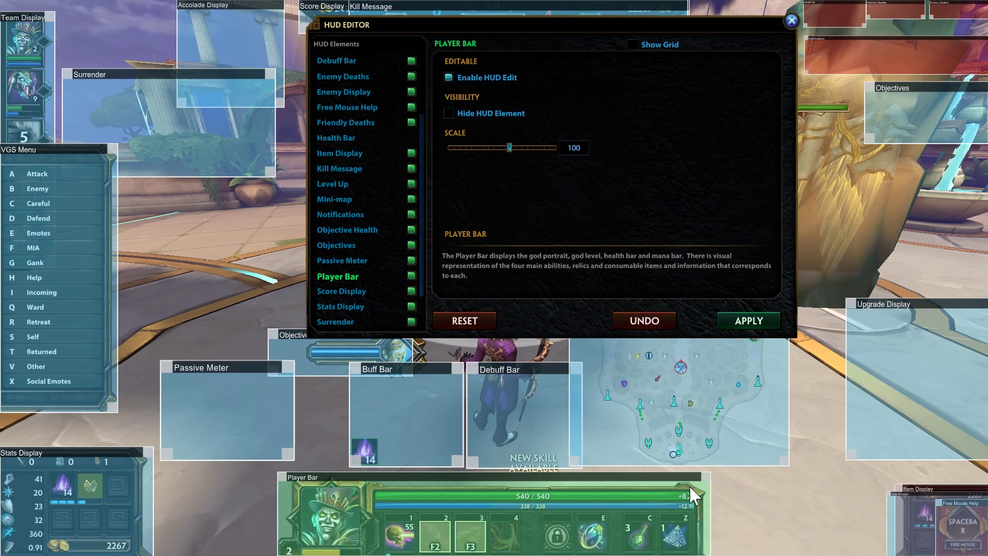
left_click_drag(706, 481, 647, 515)
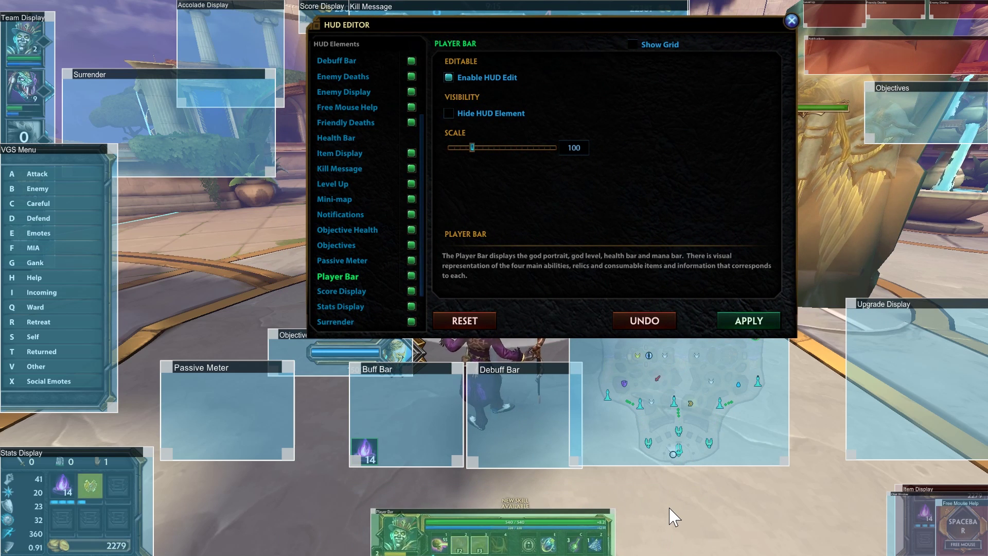
mouse_move(669, 508)
left_mouse_down()
mouse_move(882, 474)
mouse_move(947, 437)
mouse_move(901, 397)
left_mouse_up()
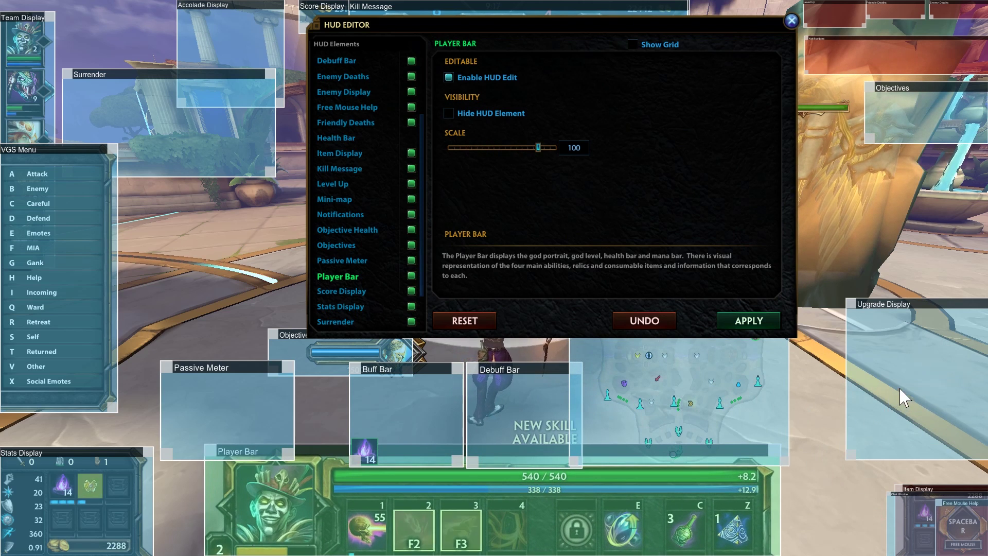
left_click(767, 315)
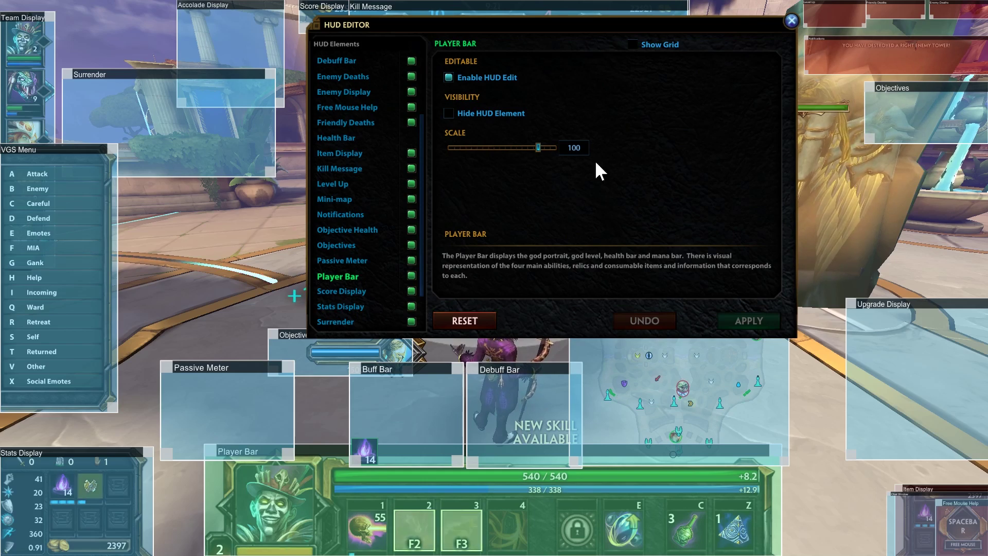
Step: Raise the Buff Bar, Debuff Bar, Objective Health, Passive Meter and mini-map, then apply the layout
mouse_move(579, 27)
left_mouse_down()
mouse_move(245, 24)
mouse_move(193, 12)
left_mouse_up()
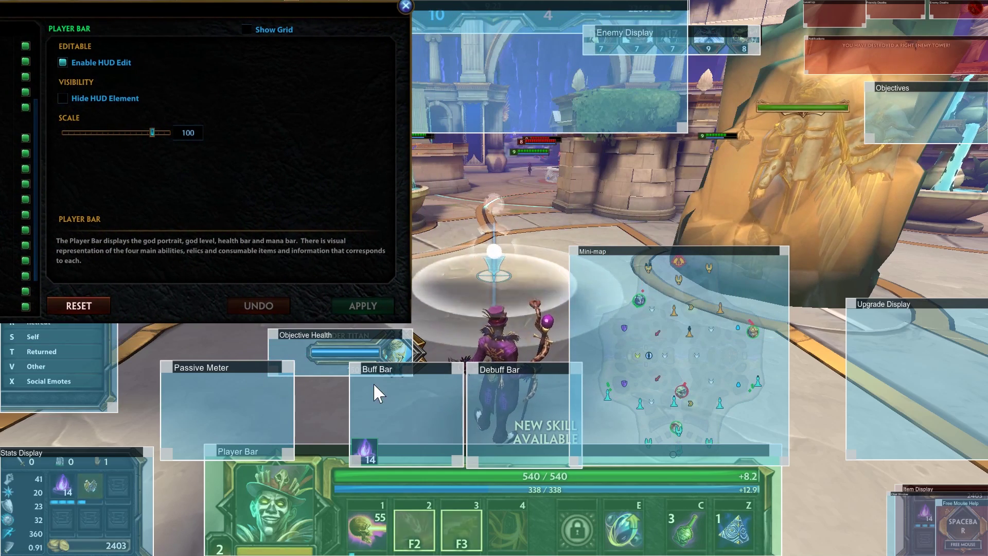
left_click_drag(442, 406, 440, 394)
left_click_drag(513, 409, 506, 395)
left_click_drag(323, 350, 317, 334)
mouse_move(237, 406)
left_mouse_down()
mouse_move(246, 401)
mouse_move(235, 382)
left_mouse_up()
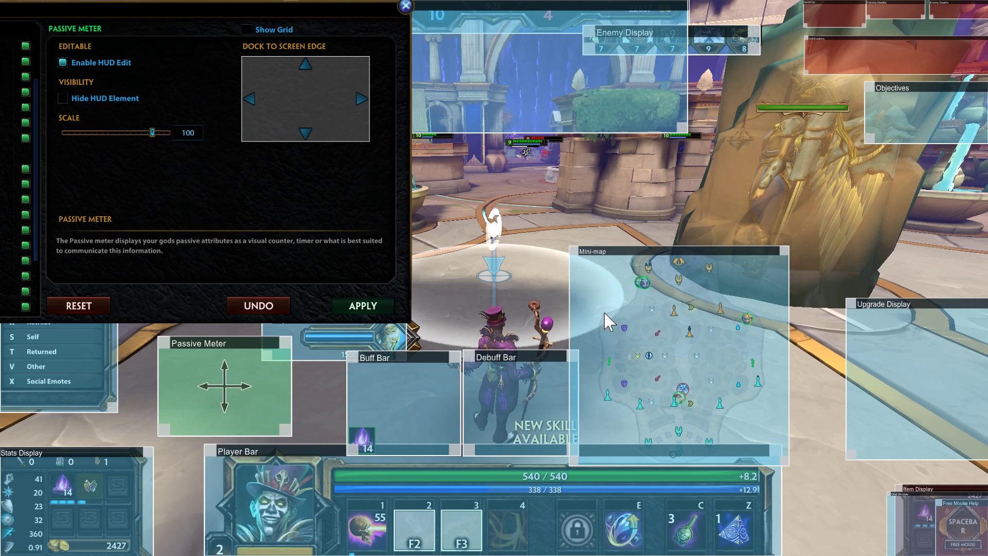
left_click_drag(711, 345, 723, 336)
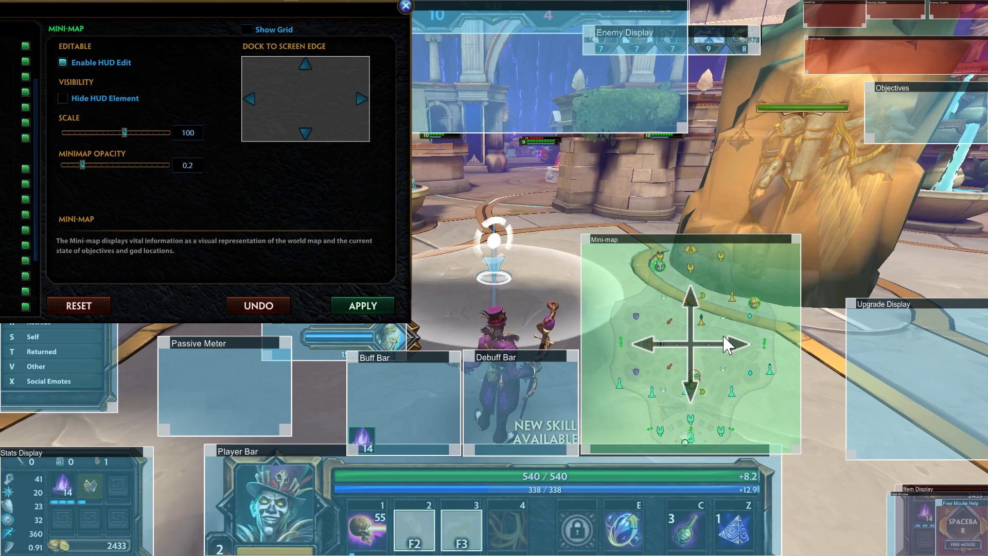
left_click(367, 300)
Step: Return to the match, activate a buff, cast ability 2 and run up the lane
left_click(406, 6)
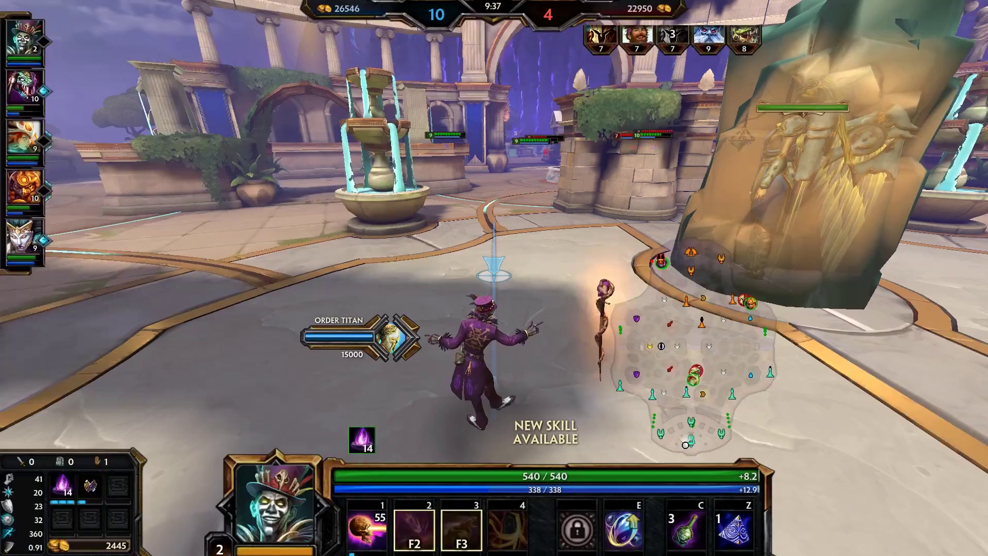
key("f")
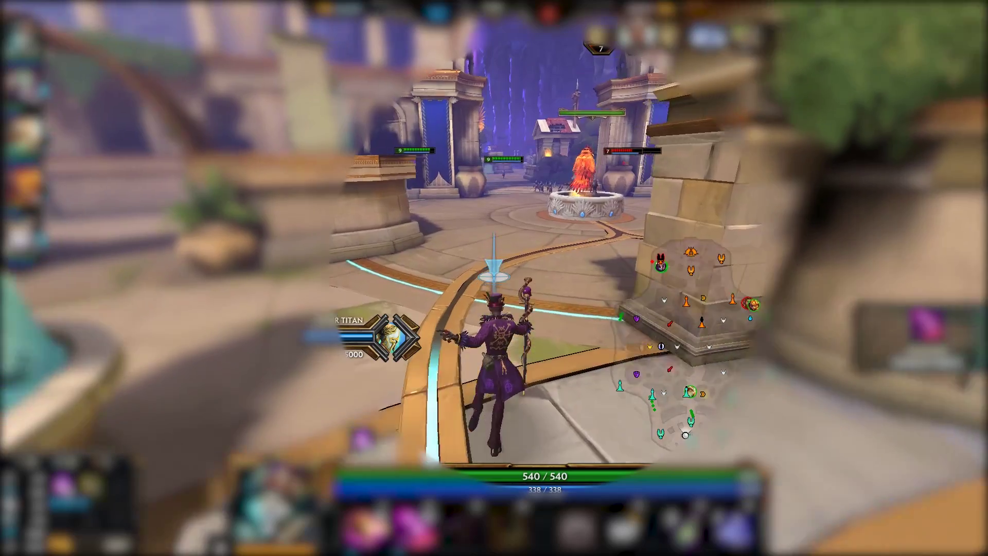
key("2")
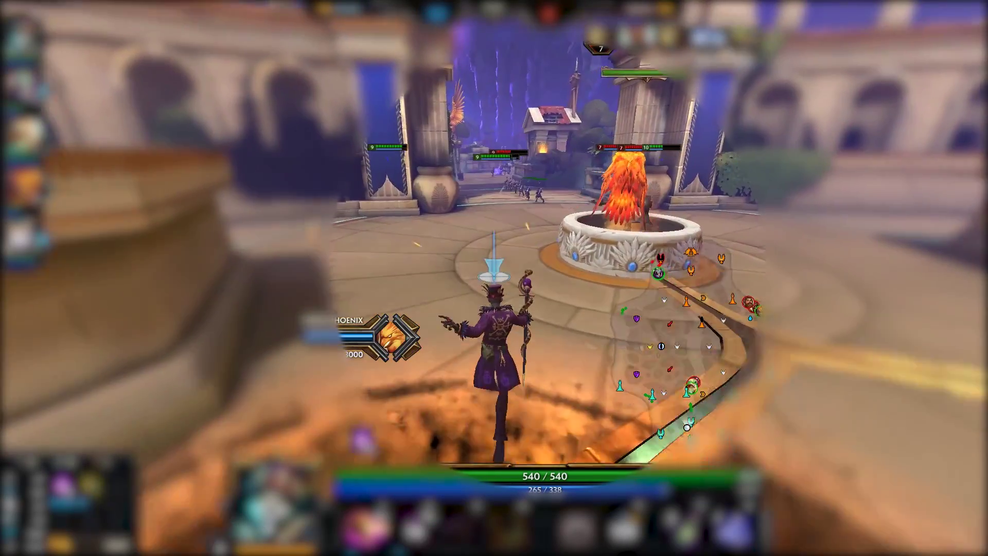
key("w")
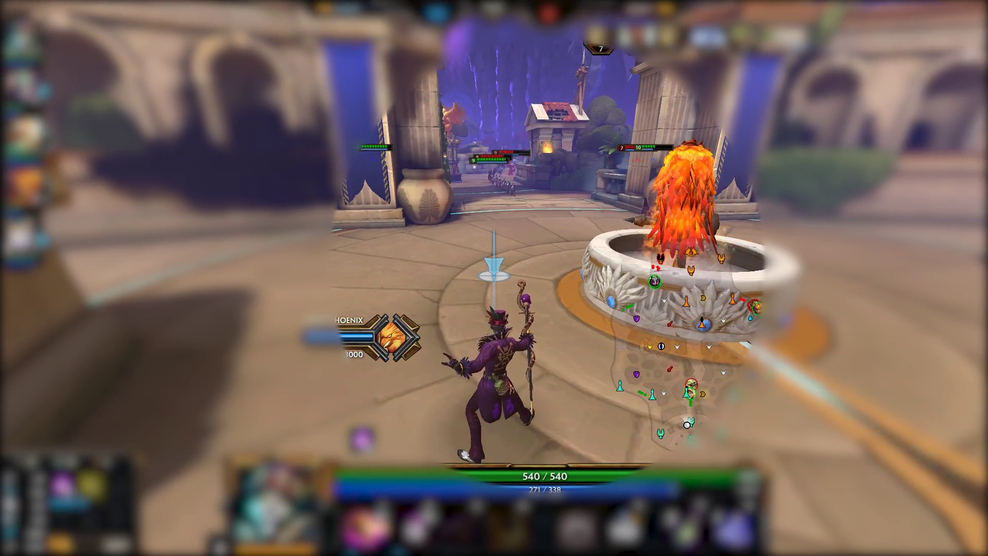
key("w")
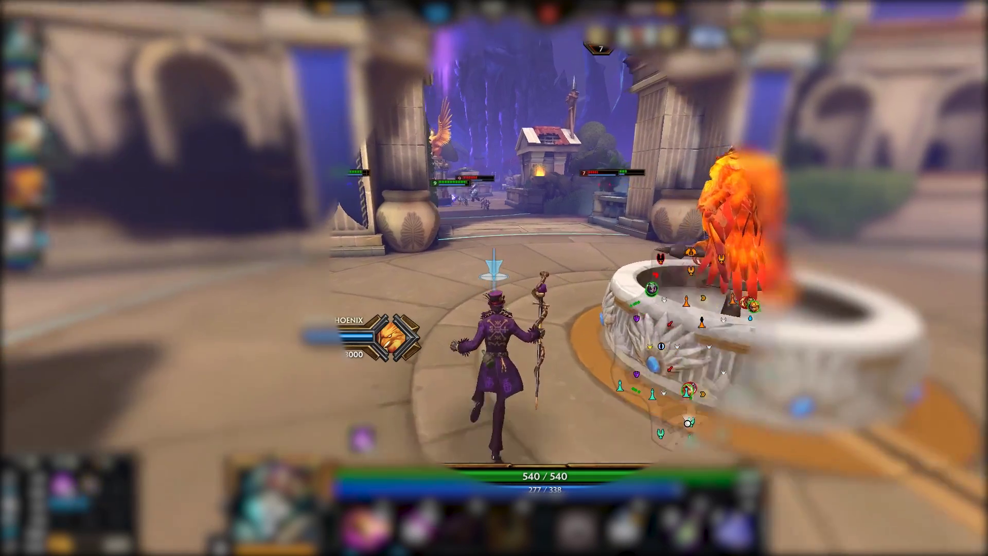
key("w")
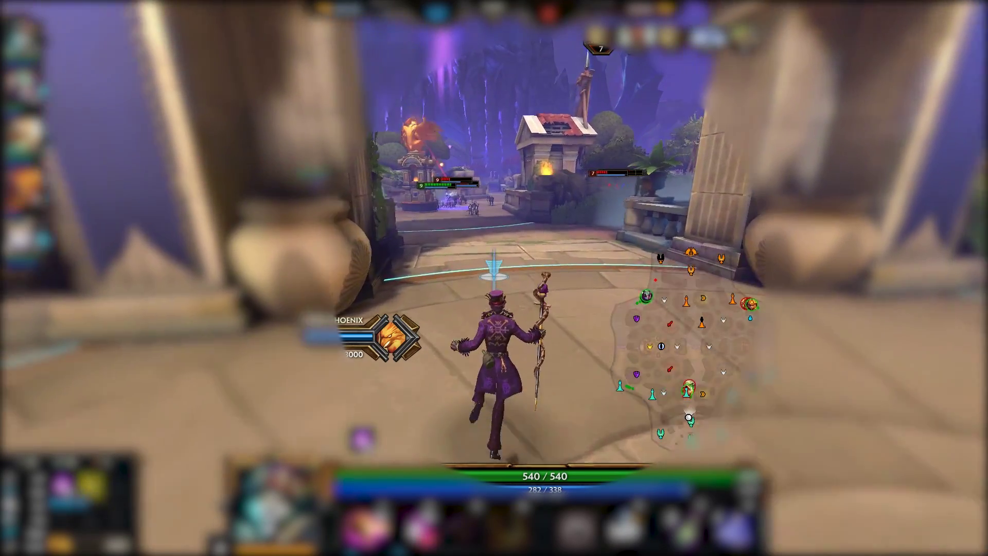
key("w")
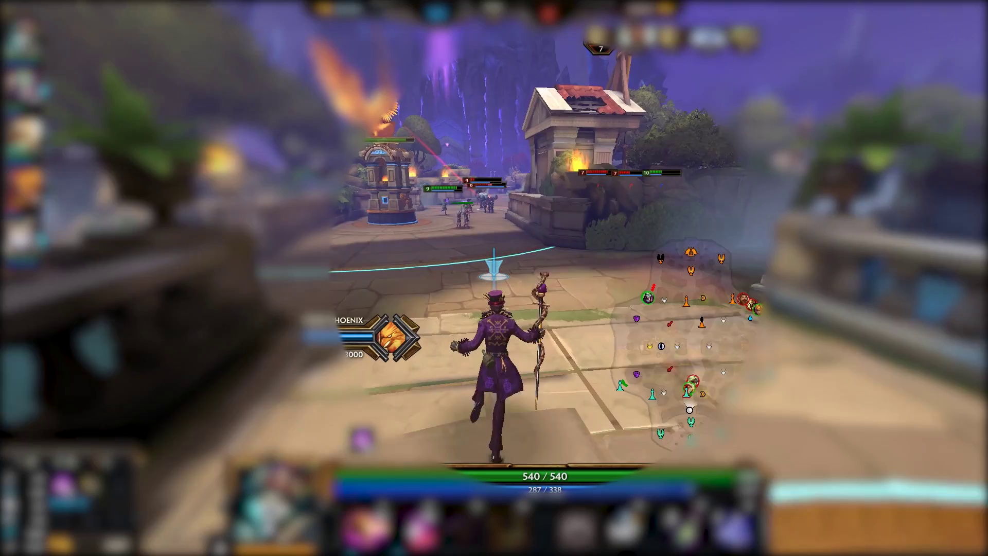
key("w")
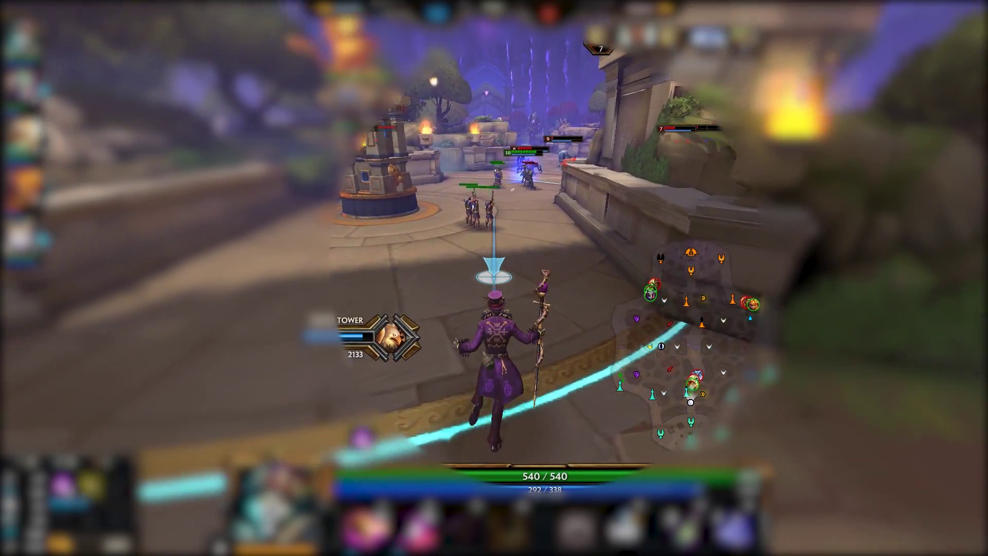
key("w")
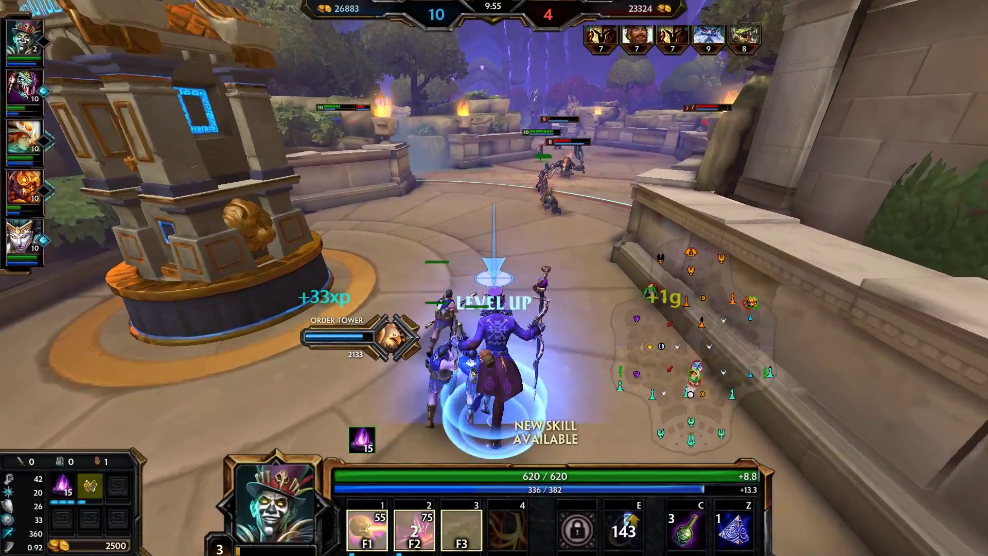
key("w")
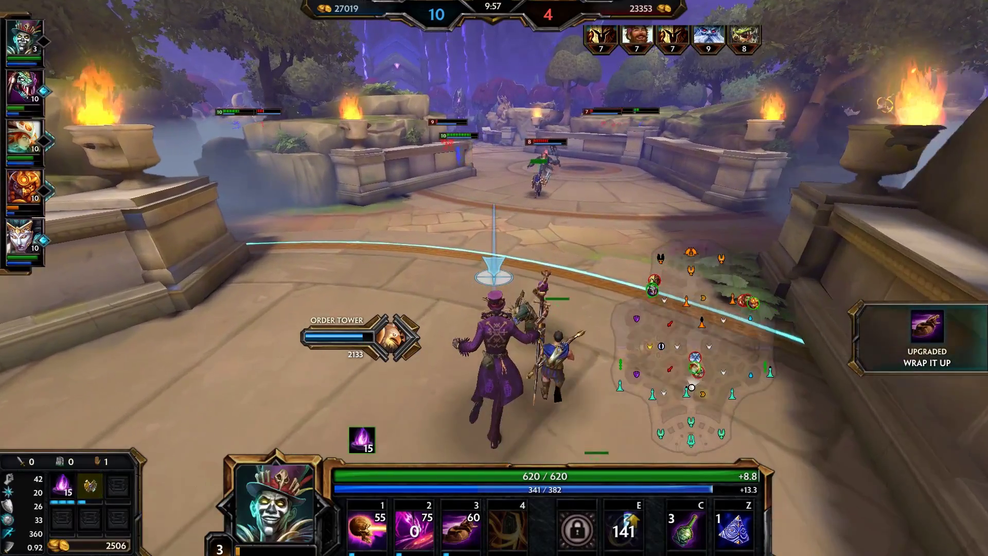
key("w")
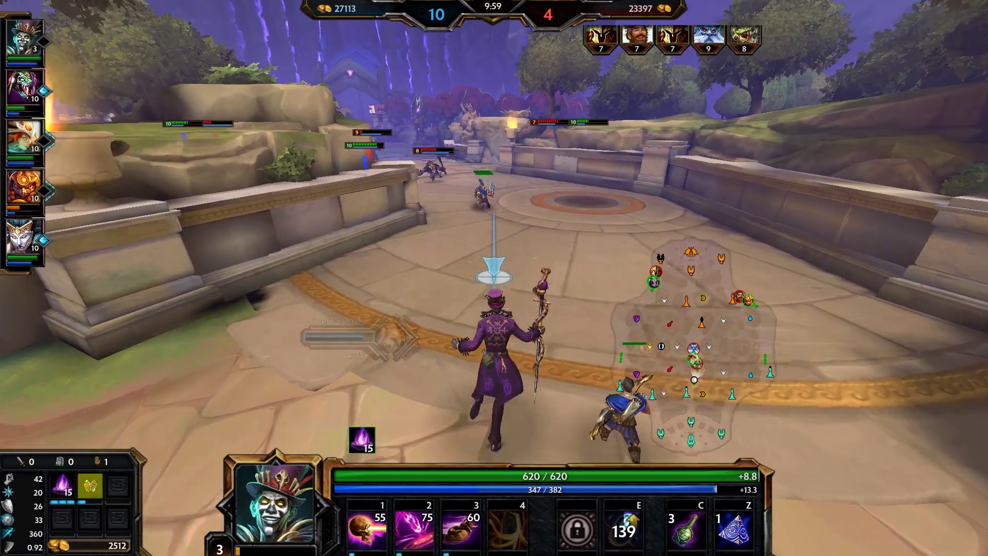
key("w")
key("w")
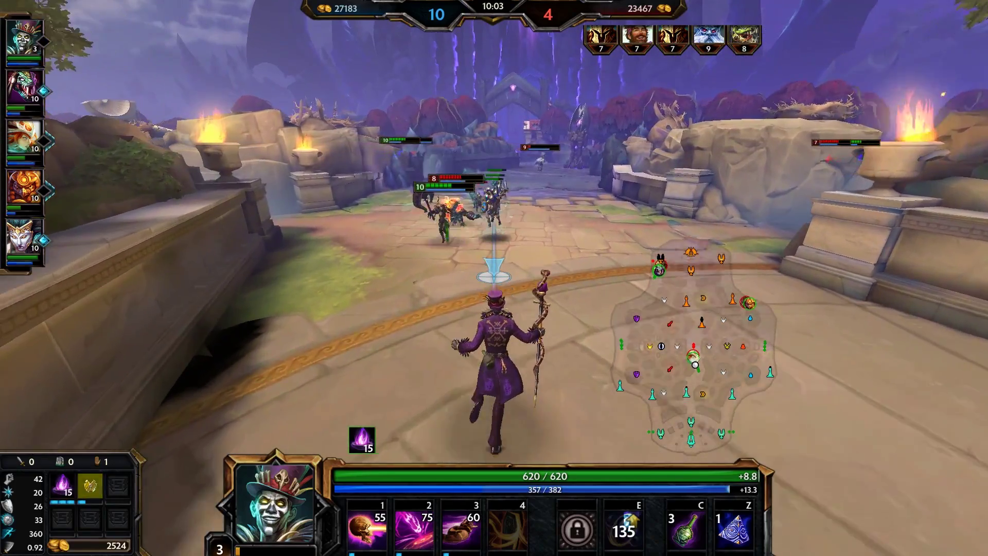
Step: Fight with abilities 1, 3 and 2, use a consumable, recall with B, and open the menu
key("1")
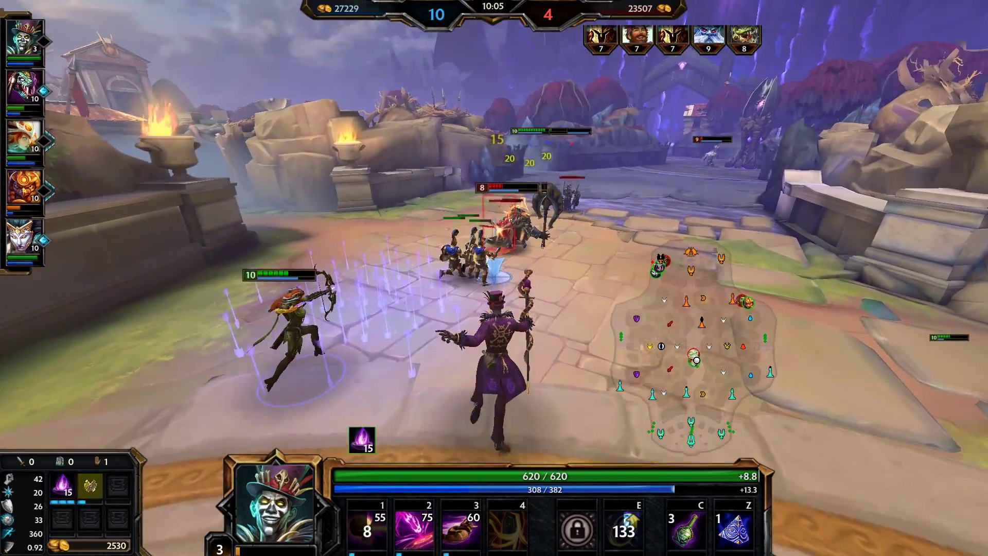
key("3")
key("2")
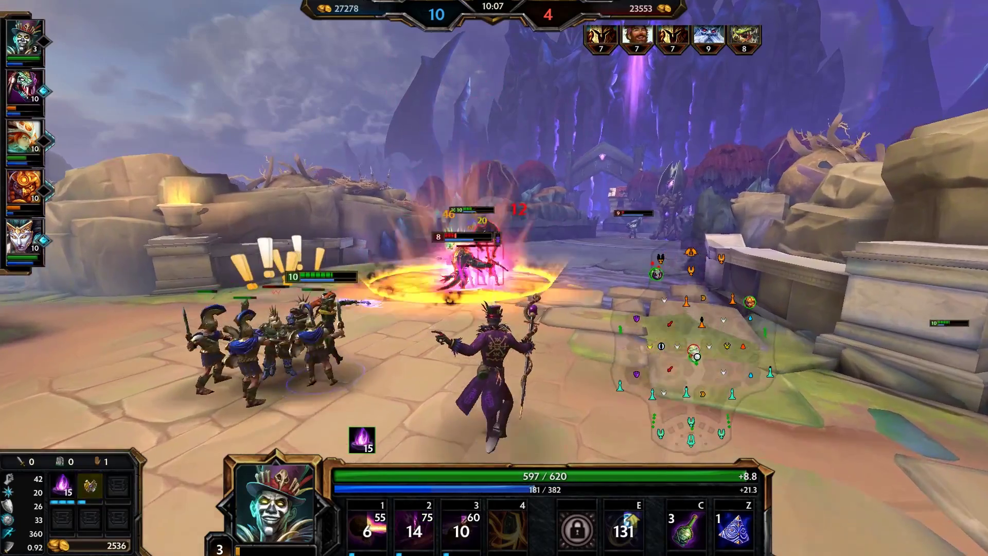
key("w")
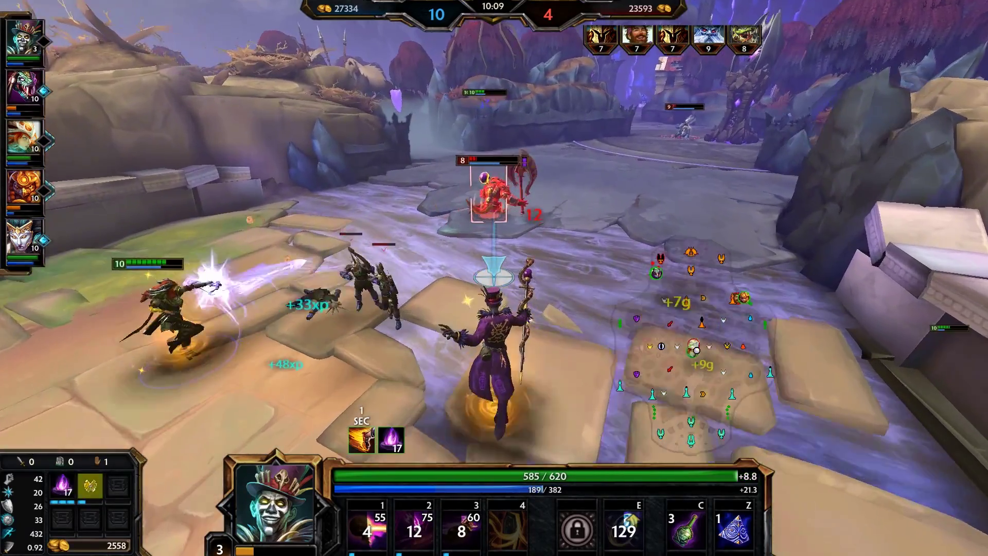
key("c")
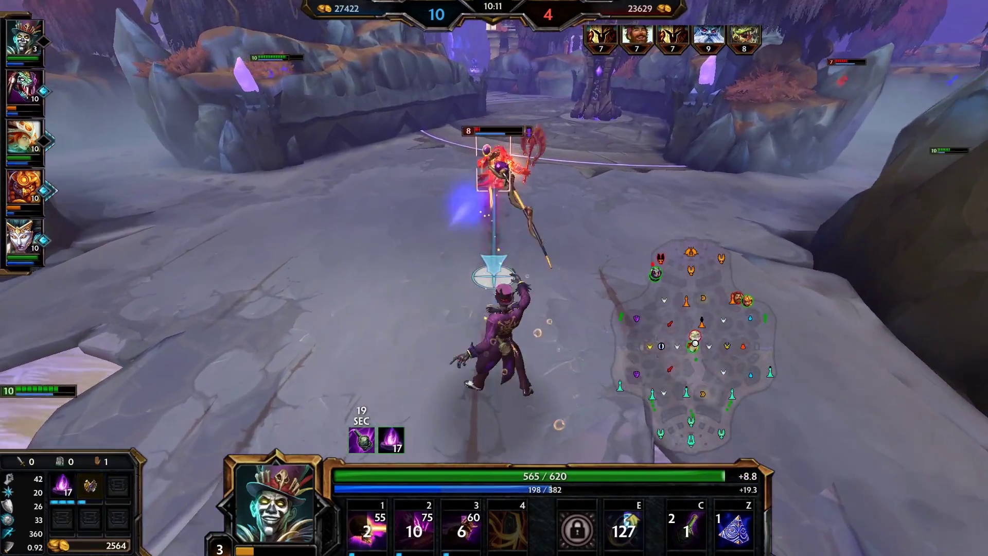
key("w")
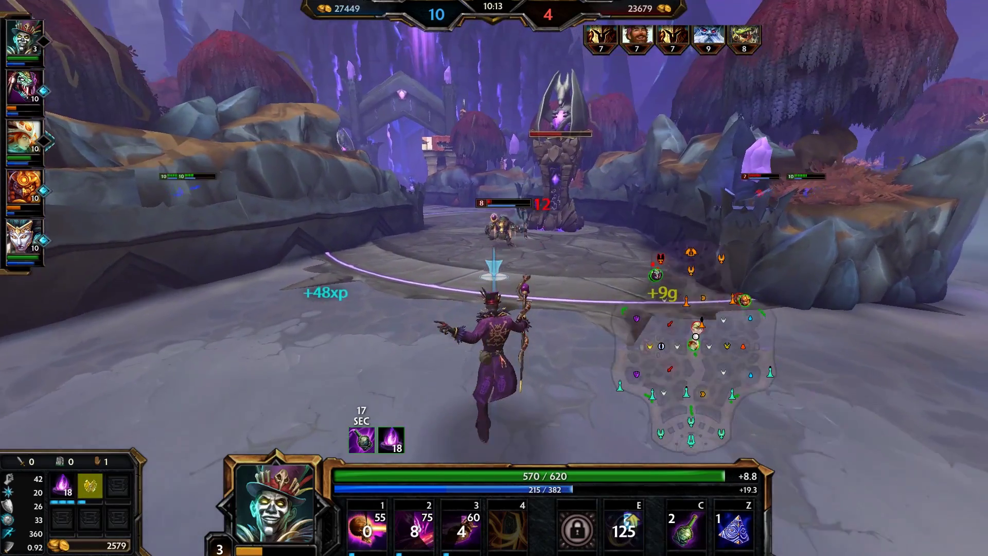
key("1")
key("b")
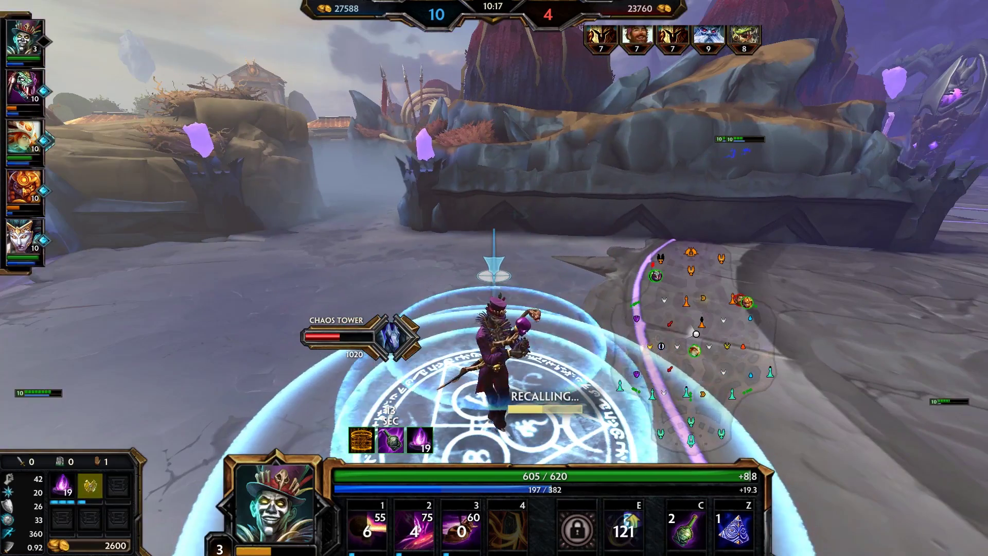
key("Escape")
Step: In the HUD Editor, shift the Enemy Display right and nudge the Kill Message left, applying it
left_click(499, 287)
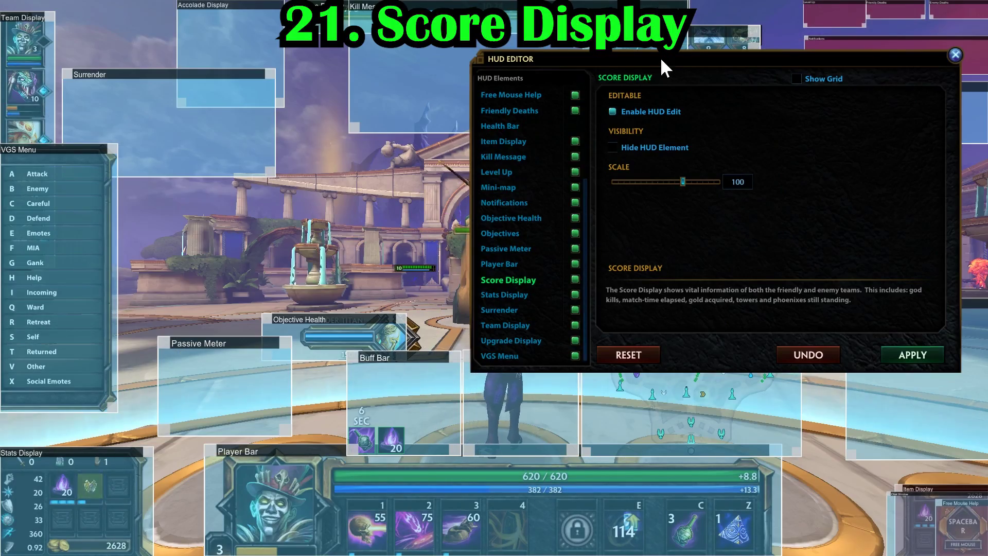
left_click_drag(661, 59, 531, 187)
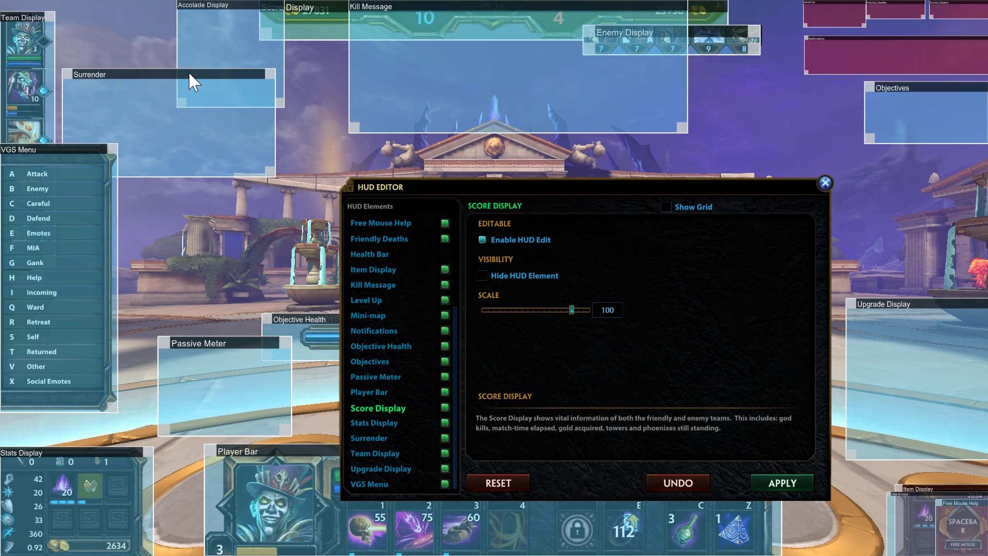
mouse_move(706, 30)
left_mouse_down()
mouse_move(734, 46)
mouse_move(742, 39)
left_mouse_up()
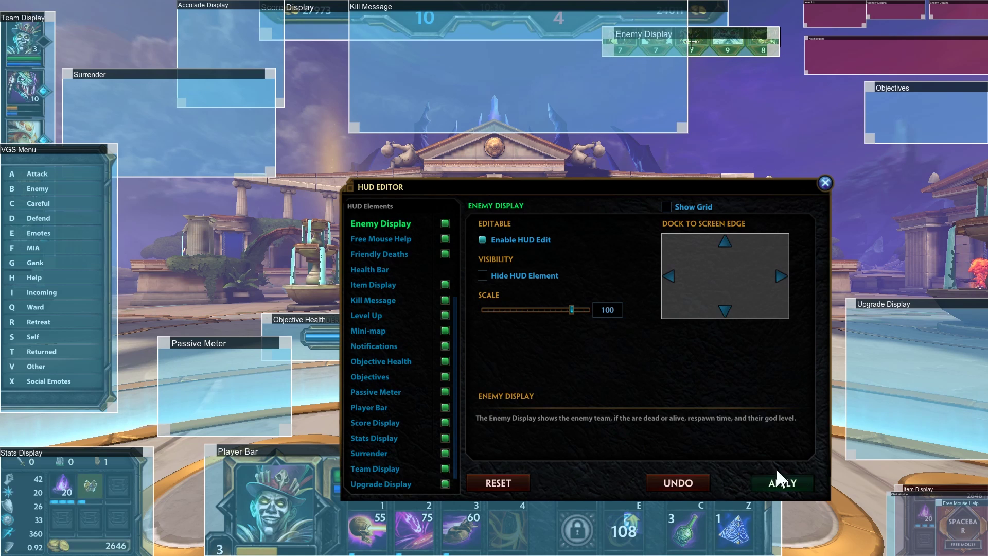
scroll(384, 350, "down", 1)
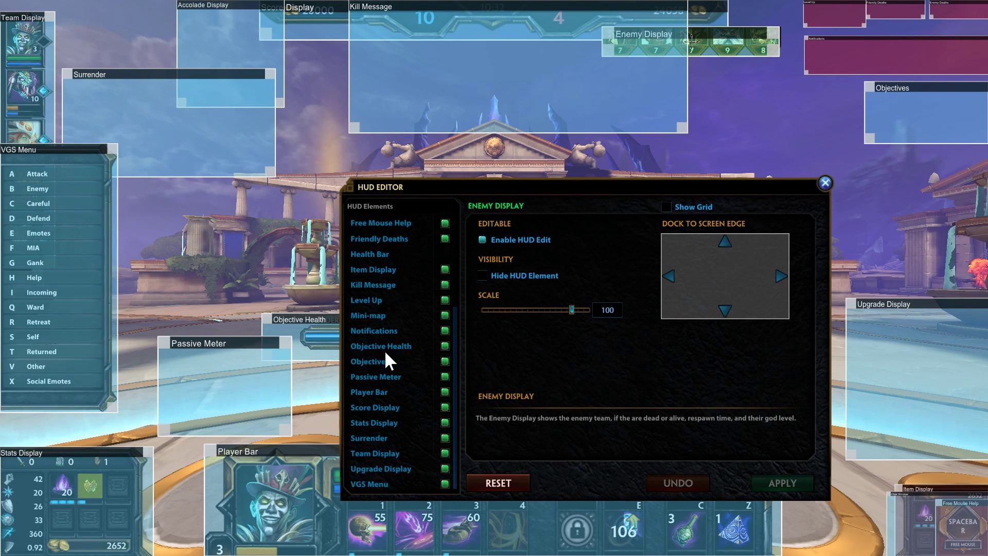
left_click(376, 409)
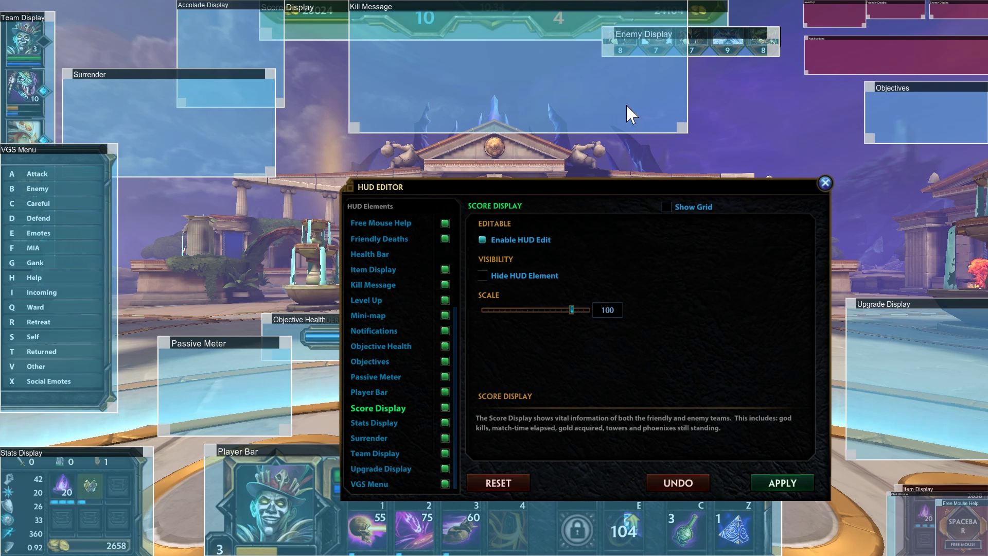
left_click_drag(589, 89, 570, 82)
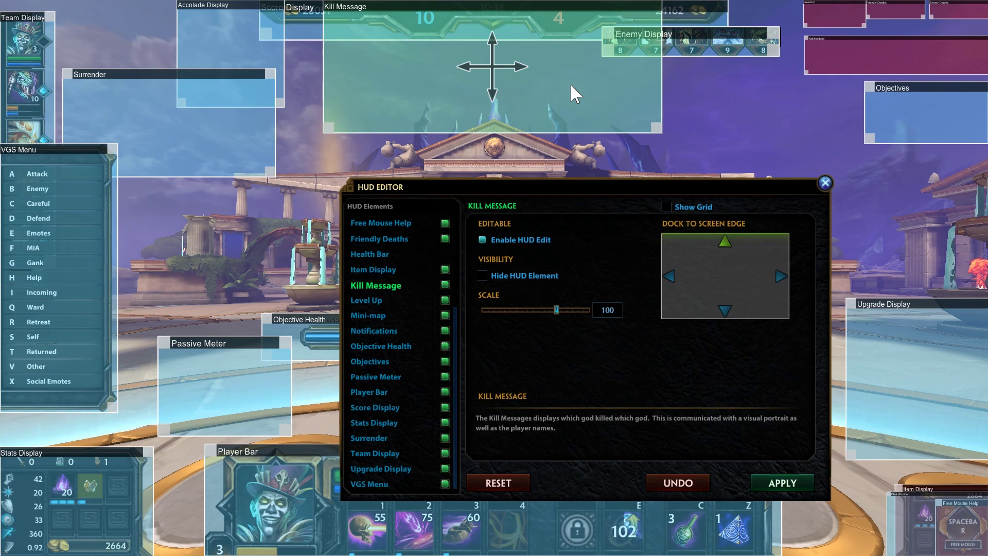
left_click(801, 483)
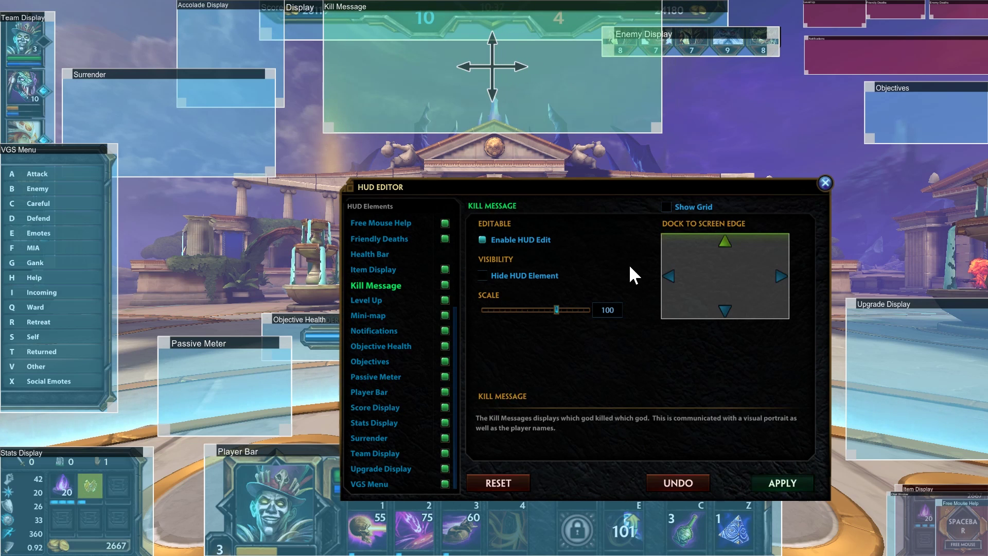
Step: Enlarge the Stats Display panel and apply the change
left_click(372, 424)
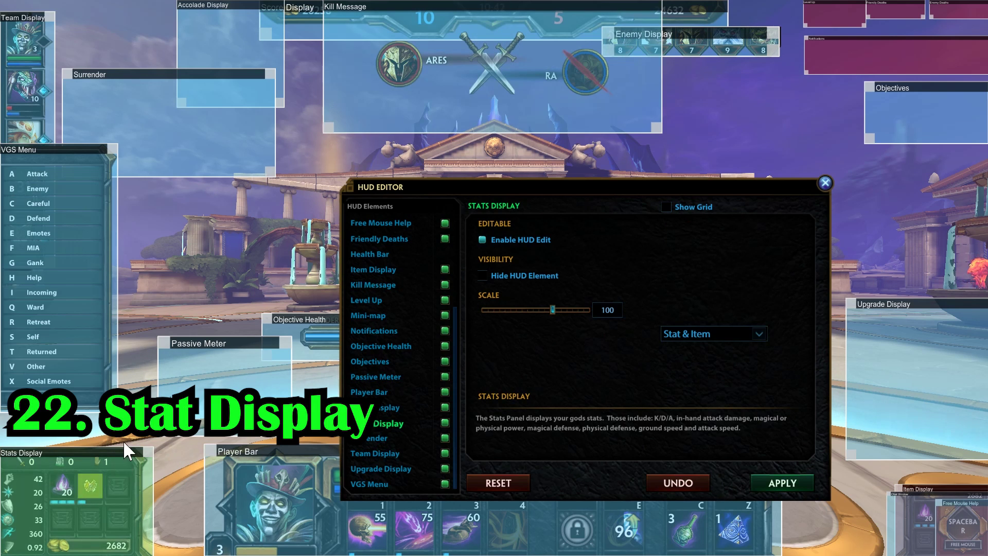
left_click_drag(146, 451, 177, 431)
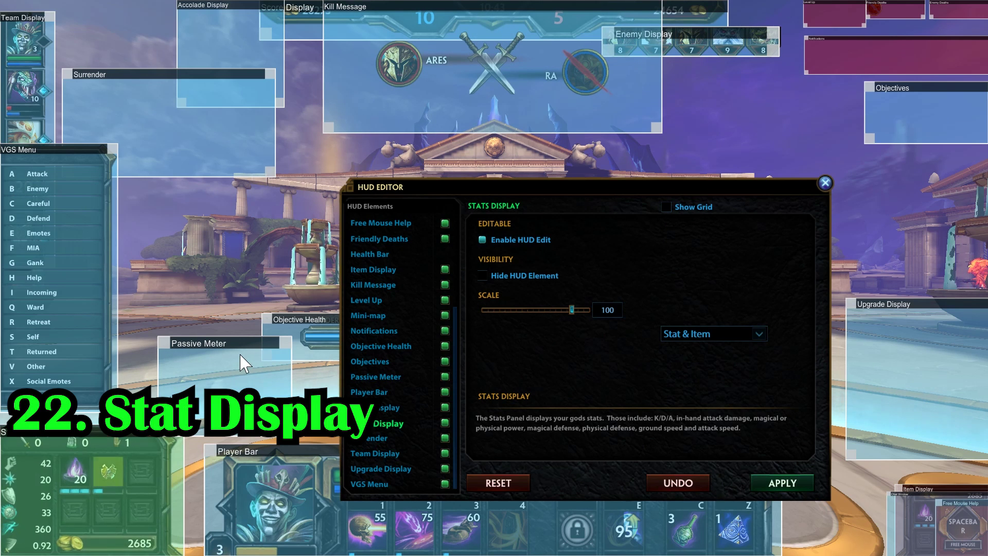
left_click(792, 483)
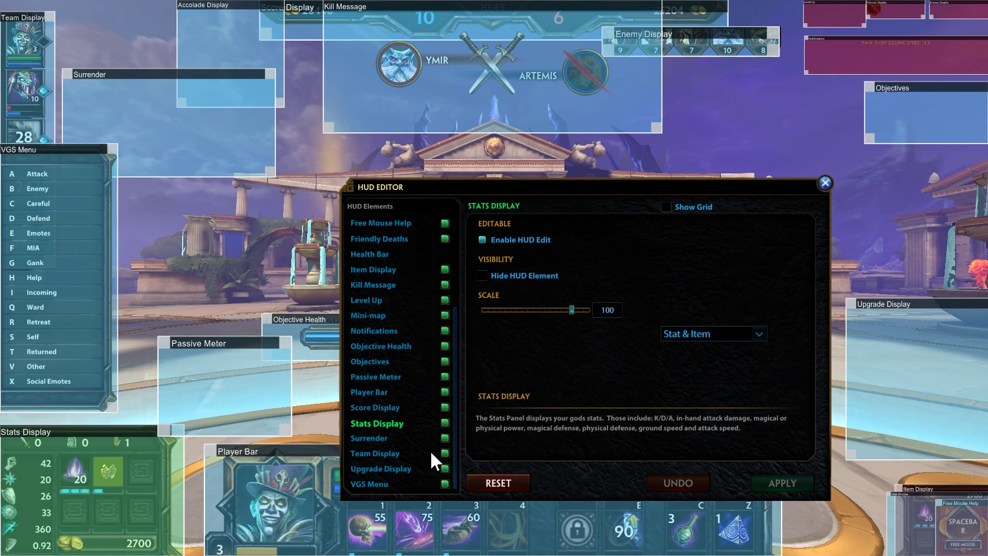
left_click(364, 435)
left_click(387, 424)
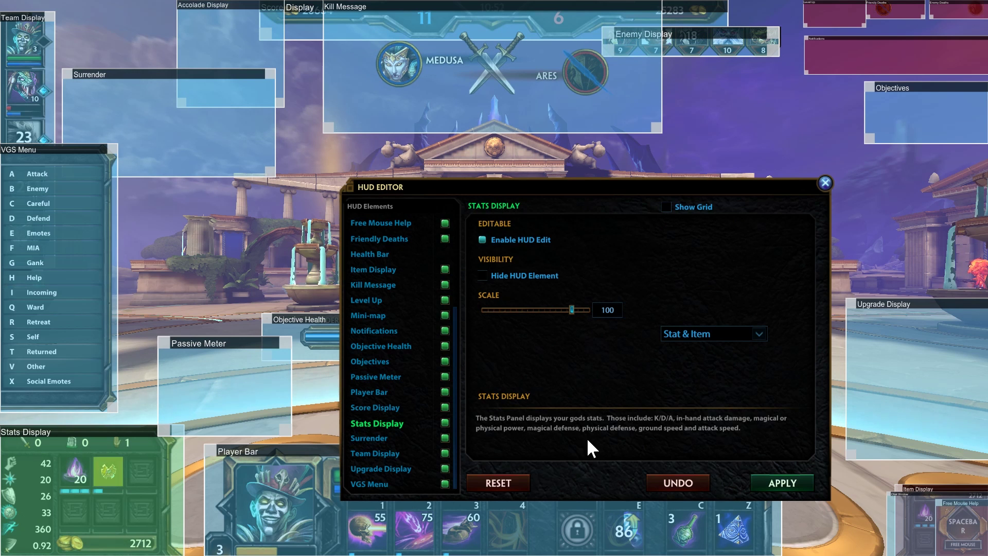
Step: Buy the Polynomicon from the store's lifesteal-filtered items
key("i")
left_click(224, 239)
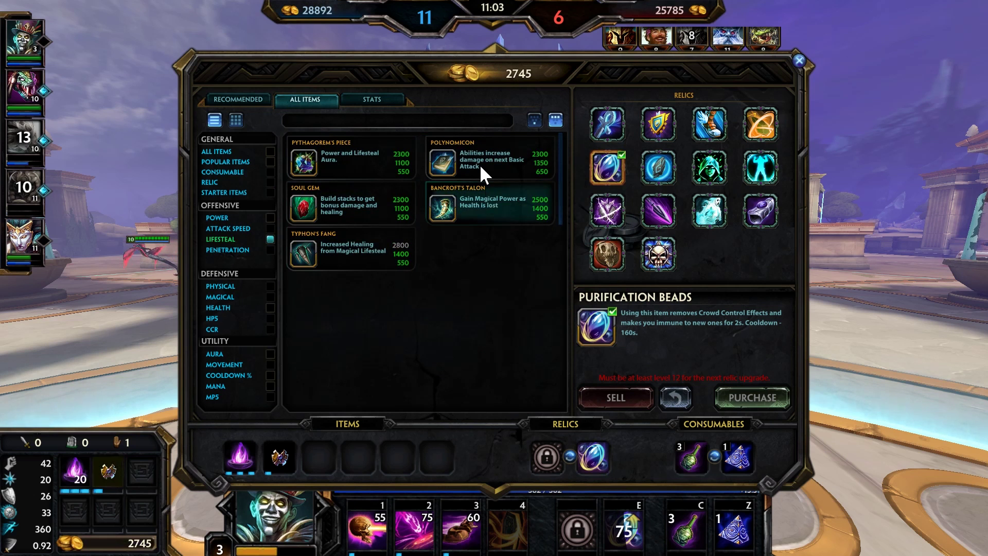
double_click(479, 165)
key("i")
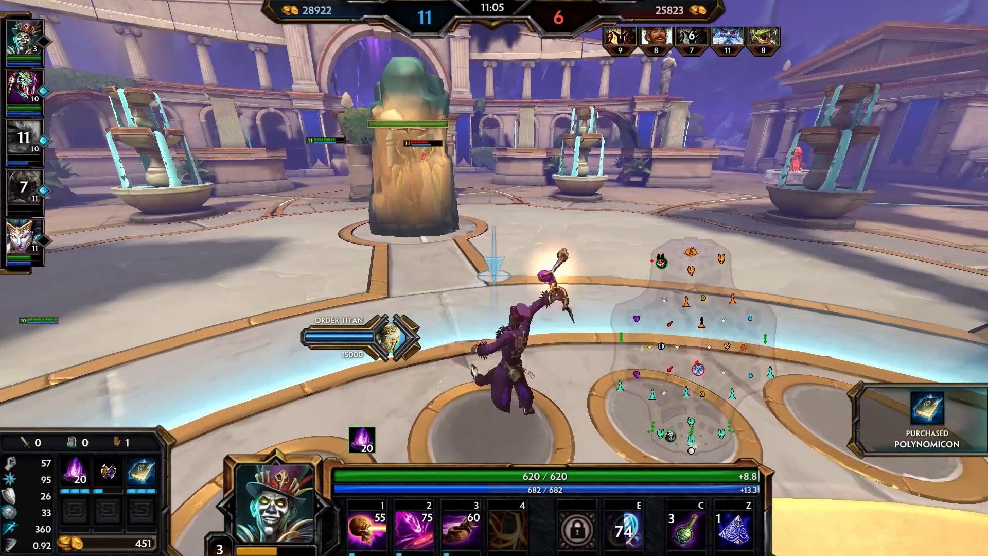
Step: Cast the first ability, then return to the HUD Editor from the in-game menu
key("1")
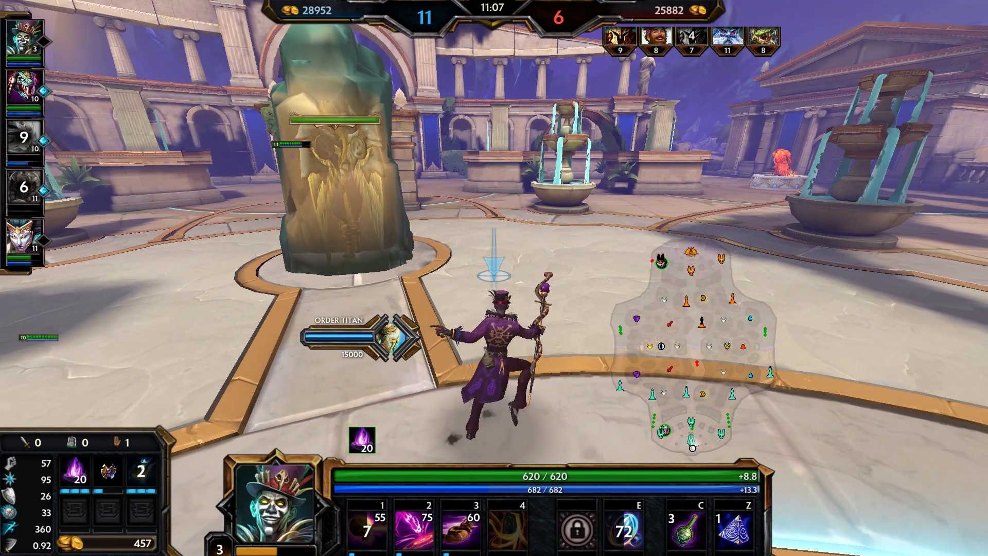
key("Escape")
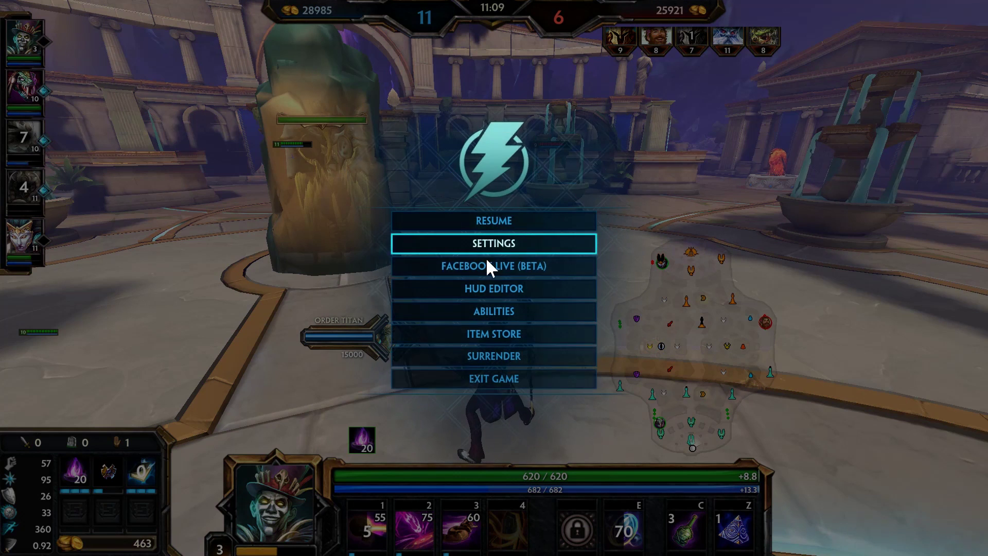
left_click(492, 286)
Step: Move the Surrender panel to the top-left corner, shrink it and slide it left along the top
scroll(338, 304, "down", 3)
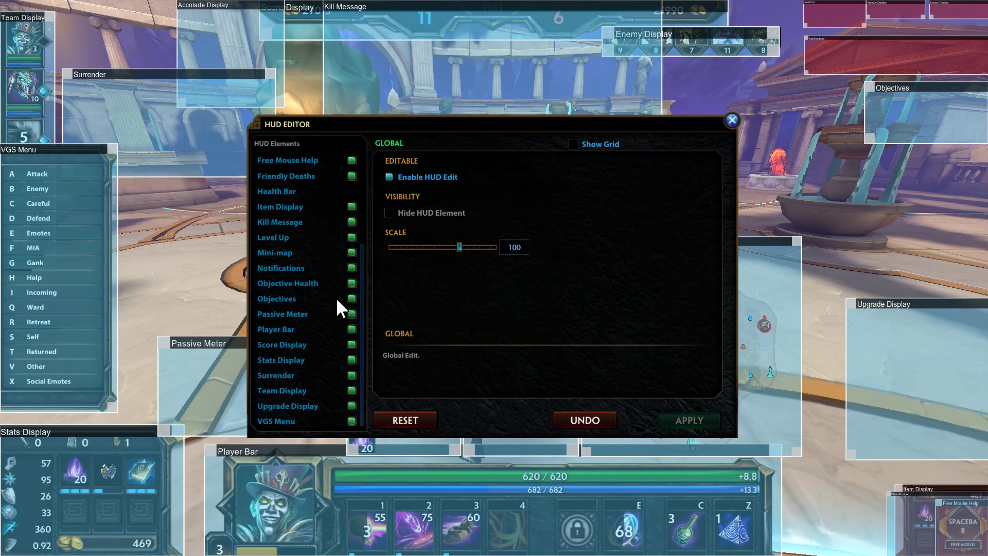
left_click(278, 375)
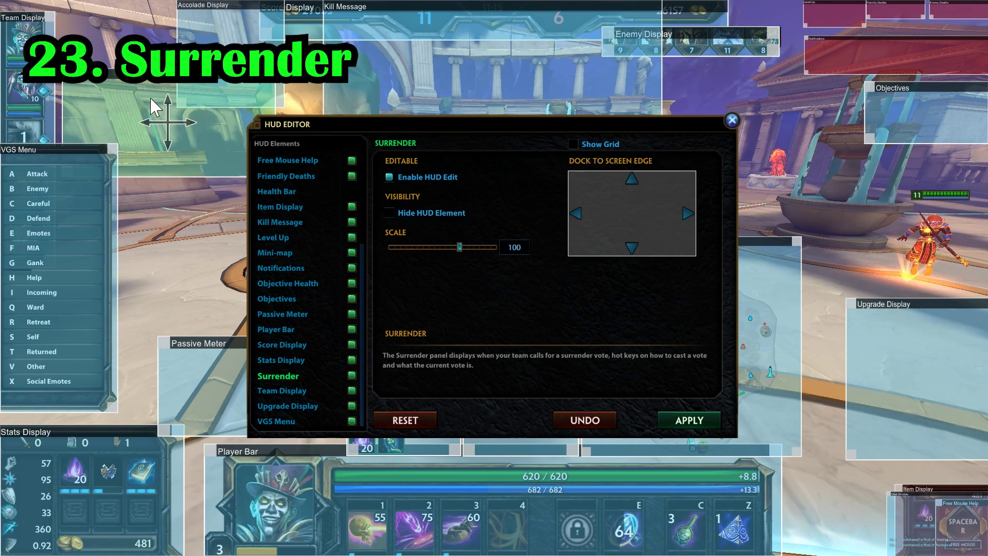
left_click_drag(153, 94, 97, 20)
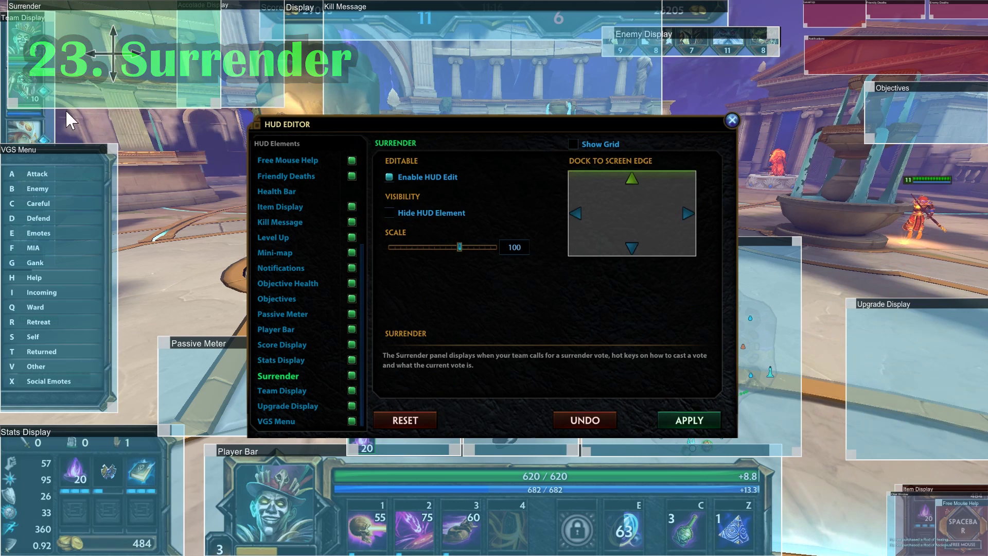
left_click_drag(14, 102, 64, 71)
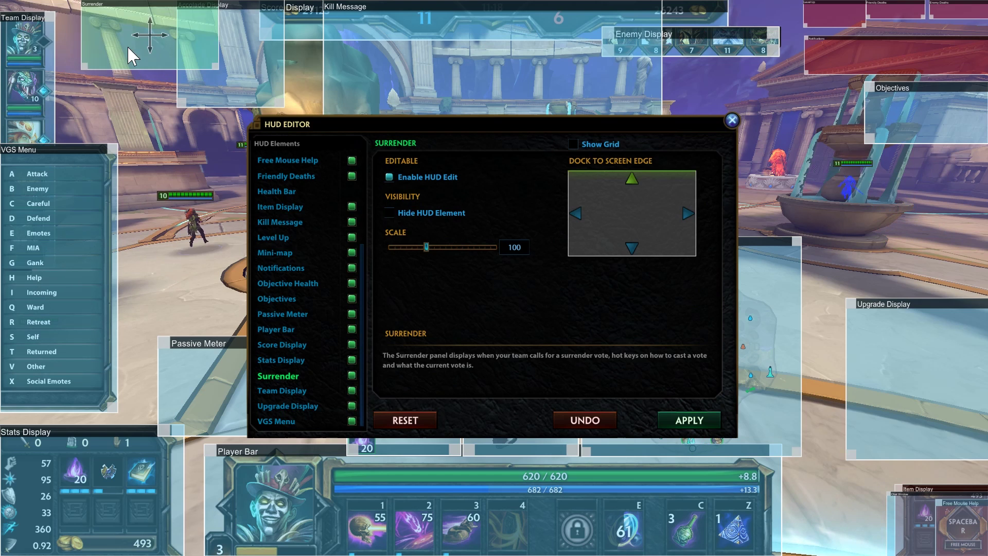
left_click_drag(127, 45, 72, 33)
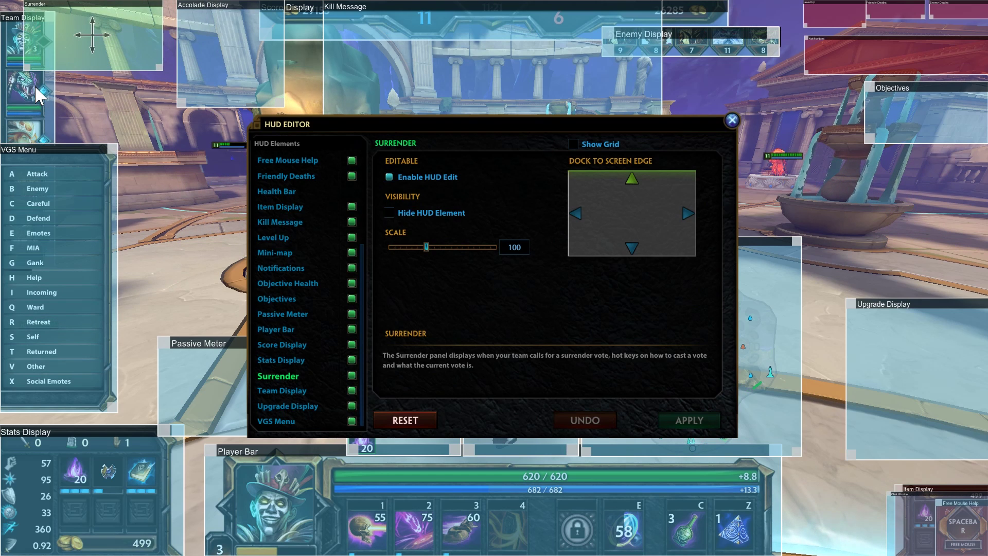
Step: Pull the Team Display toward centre and switch it to the Original horizontal layout, applying it
left_click(282, 390)
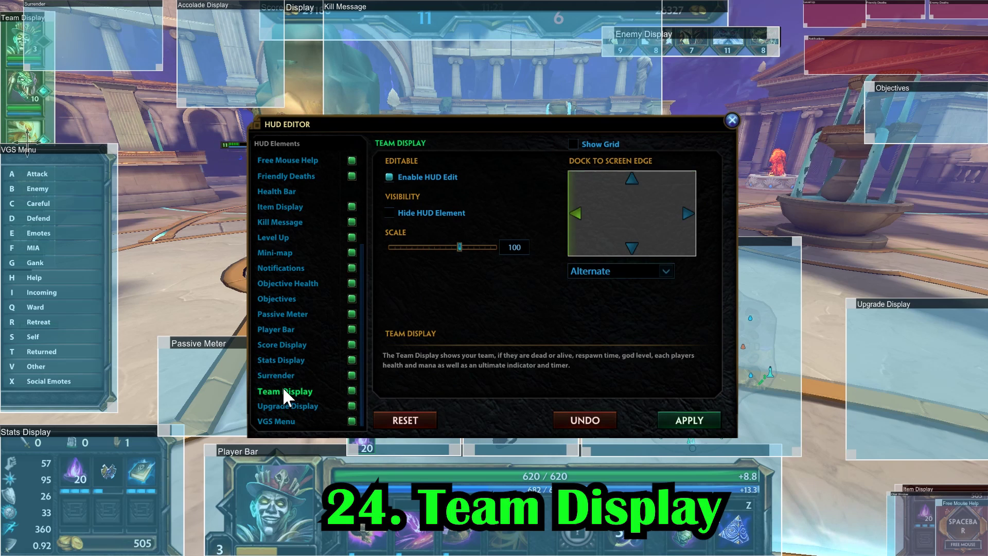
mouse_move(363, 123)
left_mouse_down()
mouse_move(434, 167)
mouse_move(558, 212)
left_mouse_up()
mouse_move(48, 49)
left_mouse_down()
mouse_move(275, 143)
mouse_move(289, 132)
left_mouse_up()
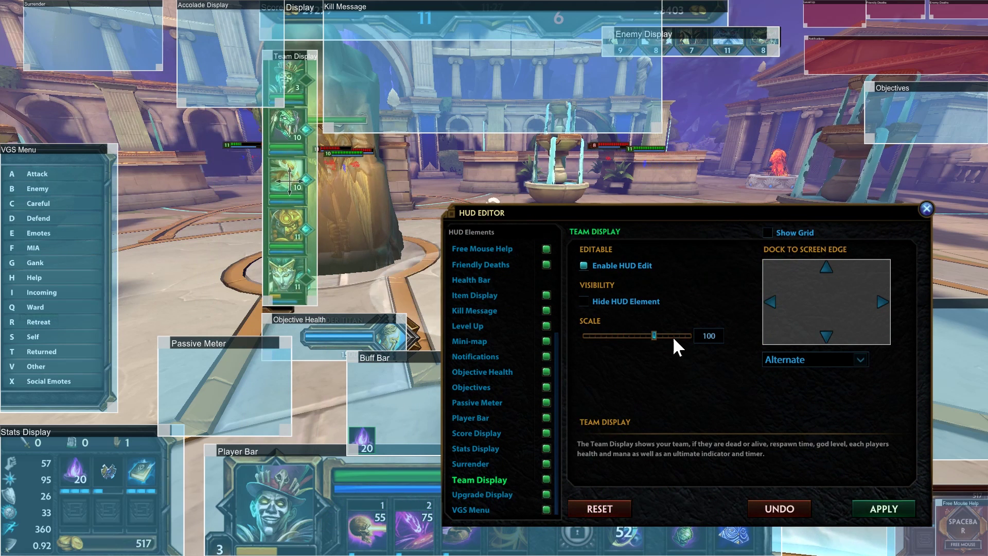
left_click(792, 378)
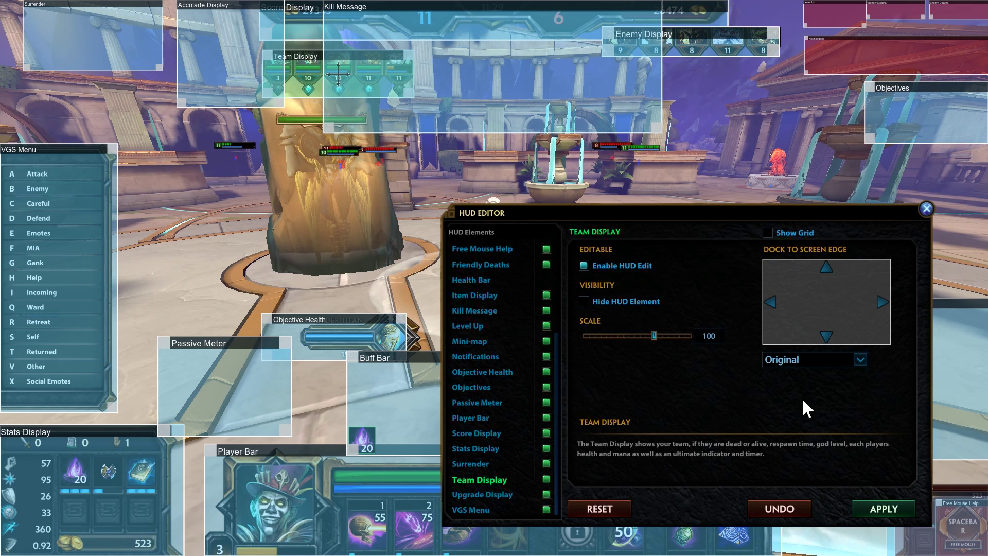
left_click(877, 508)
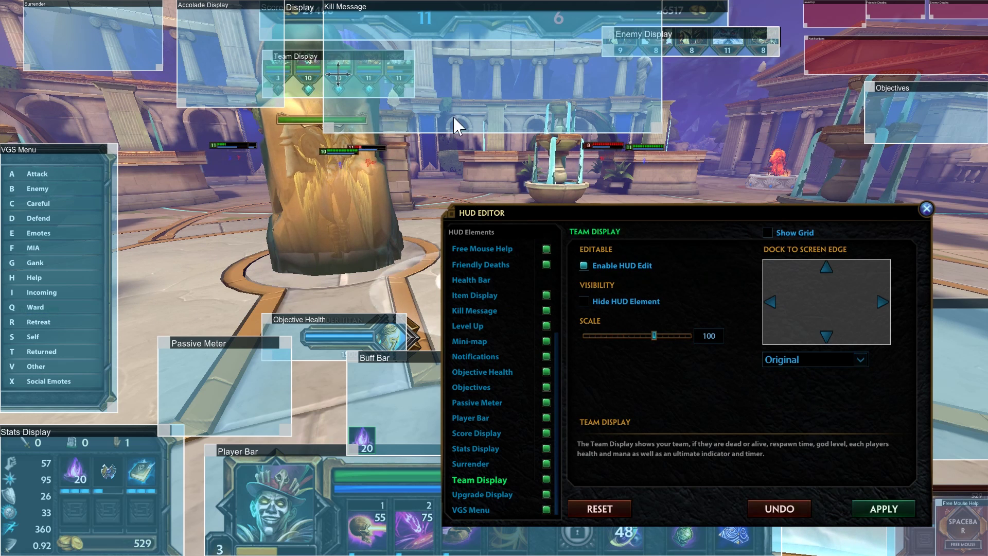
Step: Move the Team Display top right, lined up beneath the slightly shifted Enemy Display
mouse_move(453, 116)
left_mouse_down()
mouse_move(668, 91)
mouse_move(743, 113)
mouse_move(755, 81)
left_mouse_up()
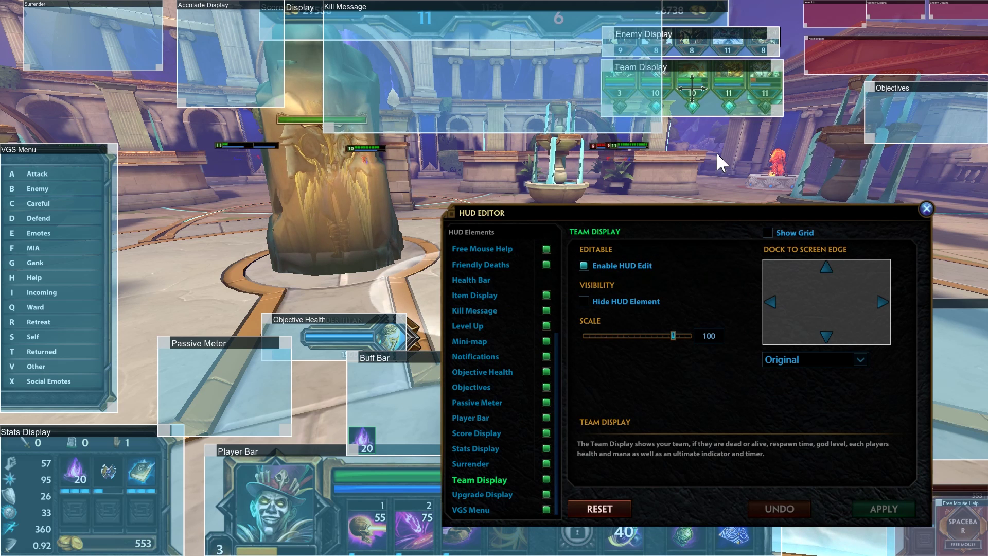
left_click_drag(732, 48, 741, 46)
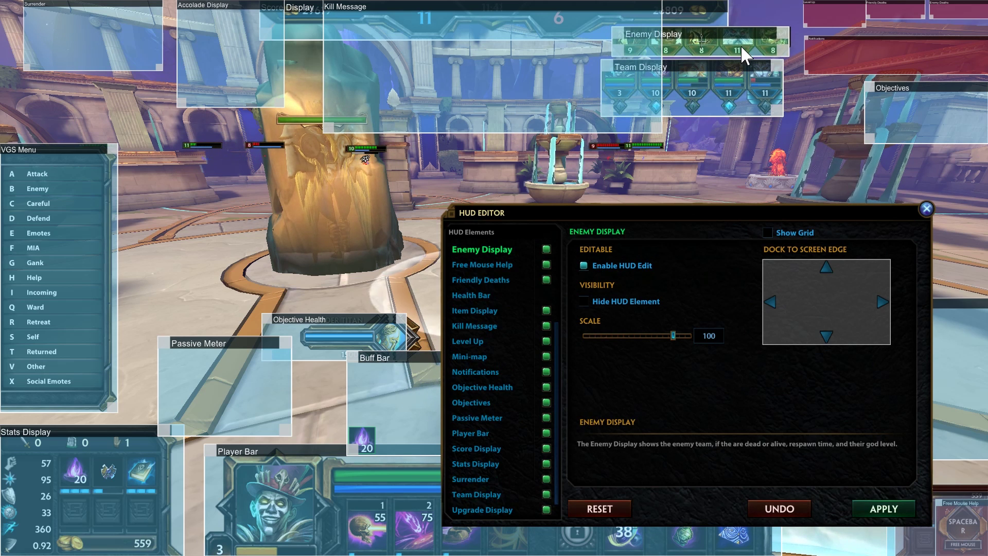
left_click_drag(726, 88, 730, 87)
left_click(880, 502)
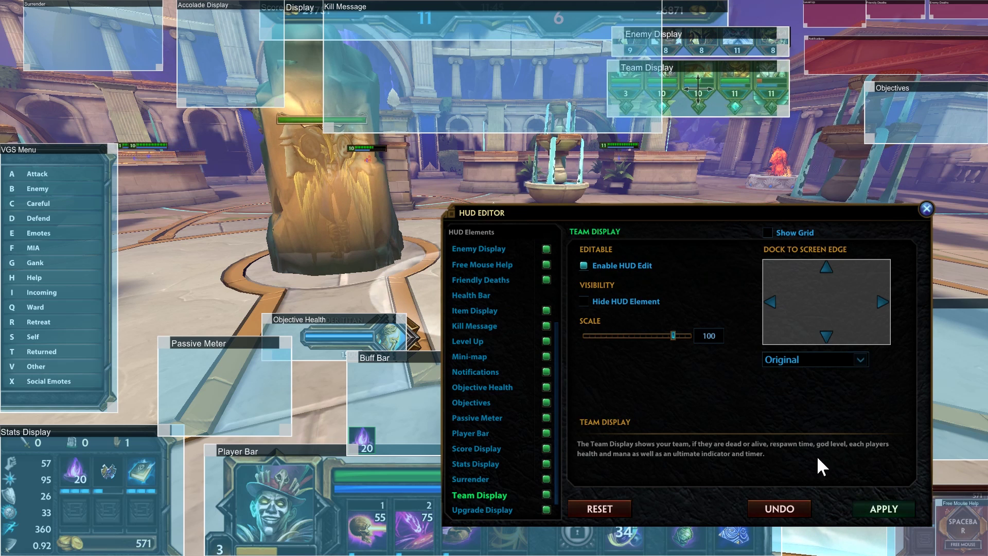
mouse_move(689, 216)
left_mouse_down()
mouse_move(680, 472)
mouse_move(658, 133)
left_mouse_up()
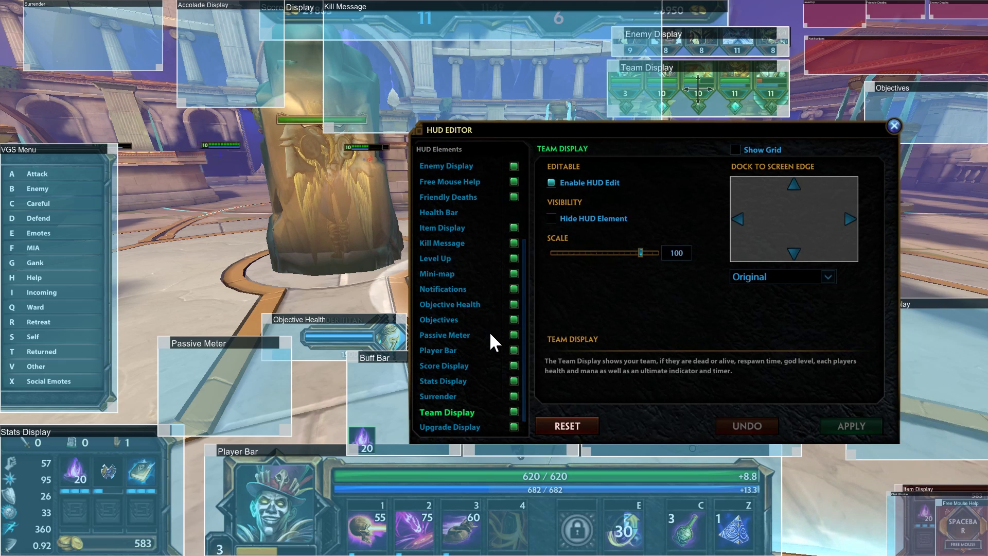
scroll(471, 370, "down", 1)
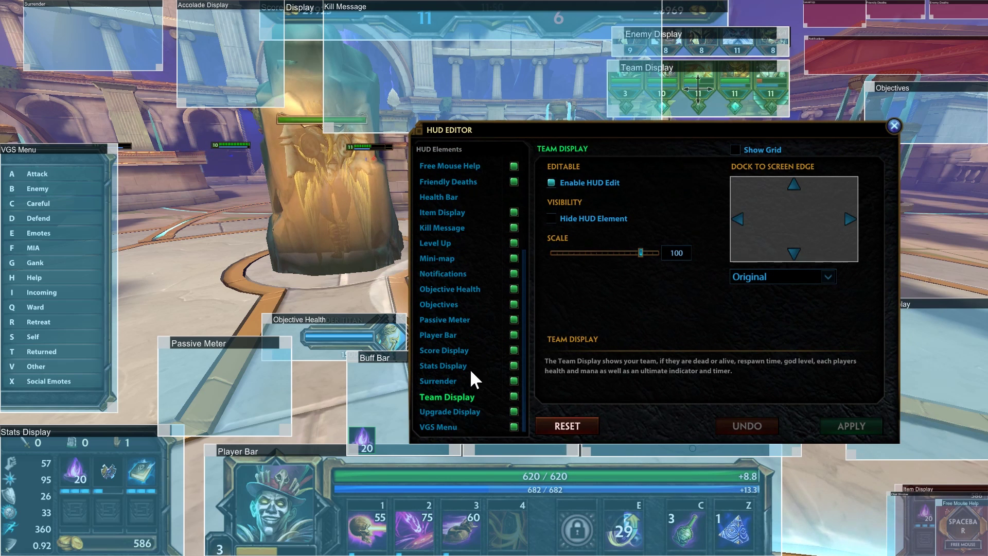
Step: Shrink the Upgrade Display, tick Hide HUD Element and apply the change
left_click(446, 412)
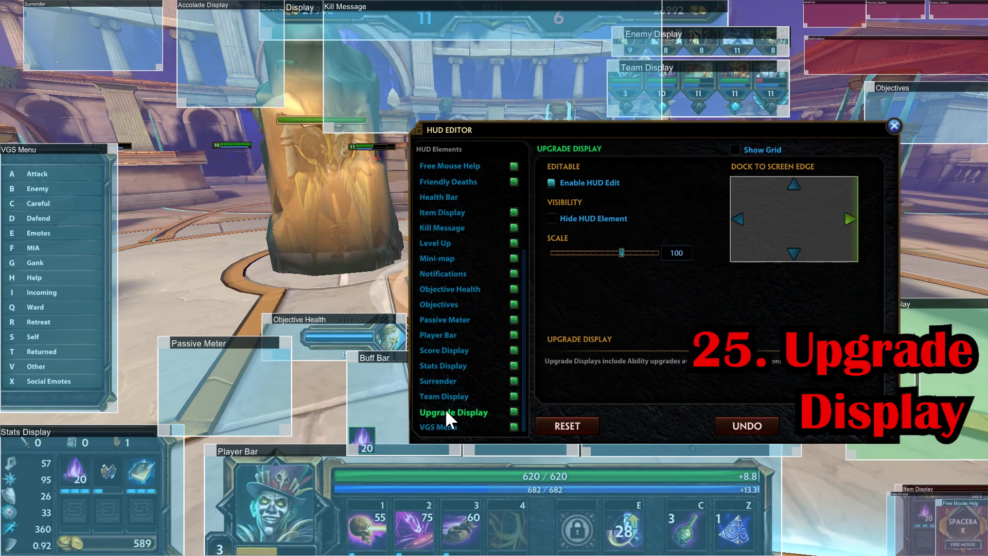
mouse_move(608, 126)
left_mouse_down()
mouse_move(441, 128)
mouse_move(304, 110)
left_mouse_up()
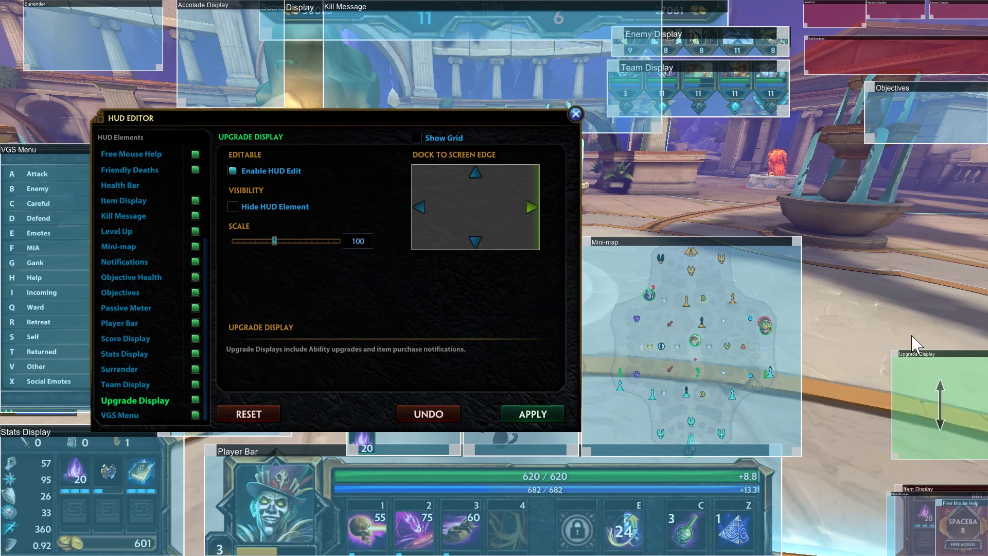
mouse_move(729, 164)
left_mouse_down()
mouse_move(942, 291)
mouse_move(959, 406)
mouse_move(978, 392)
mouse_move(946, 178)
mouse_move(954, 184)
left_mouse_up()
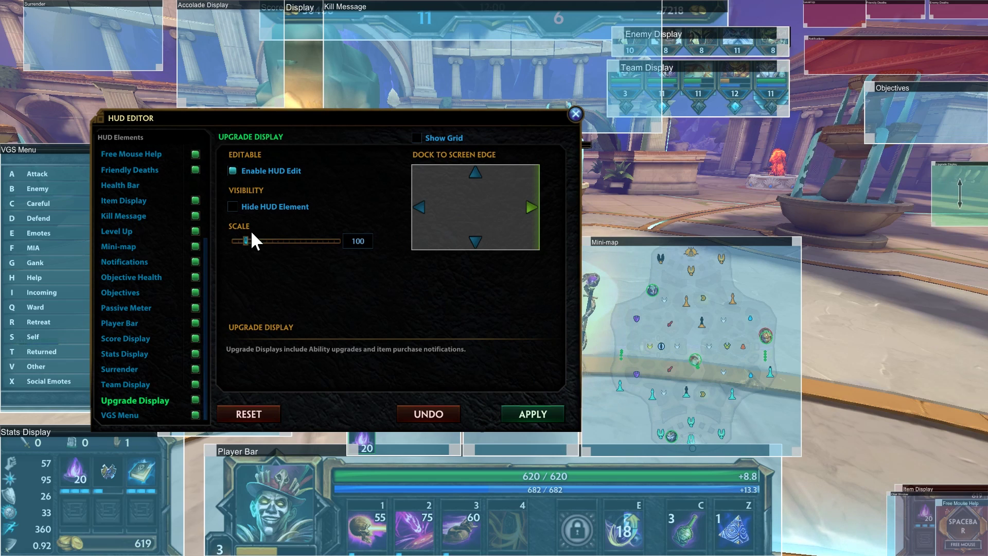
left_click(230, 208)
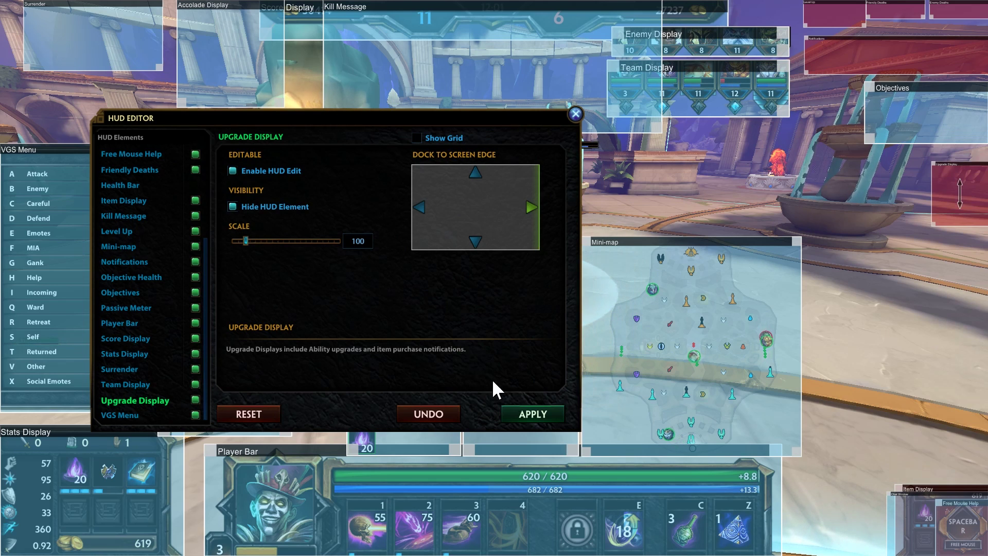
left_click(531, 415)
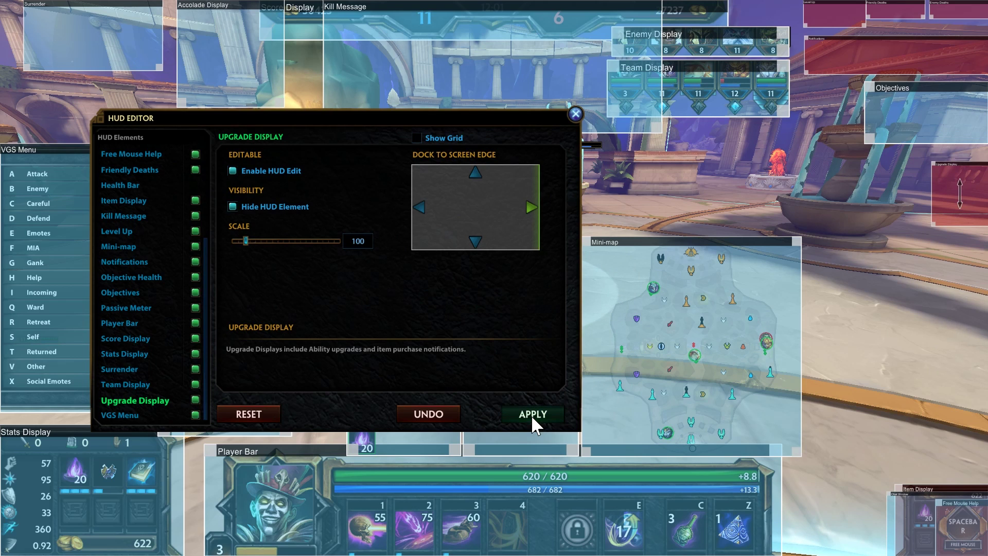
left_click(526, 410)
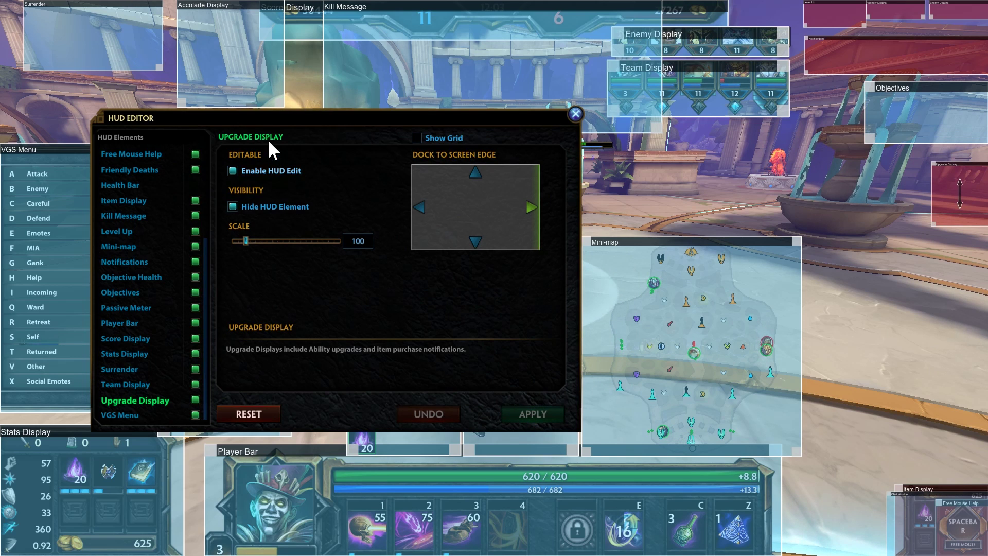
left_click_drag(293, 112, 502, 78)
Step: Resize the VGS Menu panel higher along the left edge and apply it
left_click(323, 381)
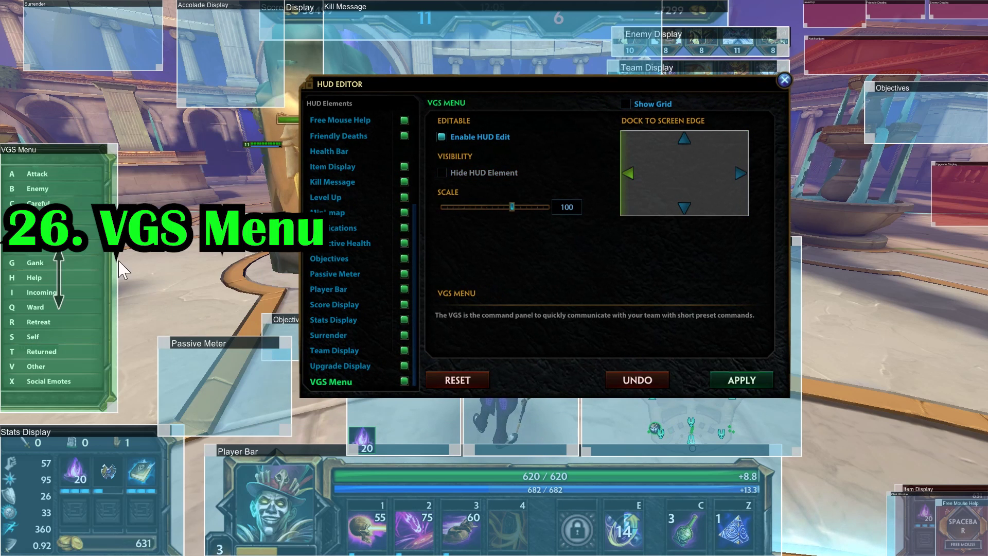
mouse_move(424, 78)
left_mouse_down()
mouse_move(518, 57)
mouse_move(508, 46)
left_mouse_up()
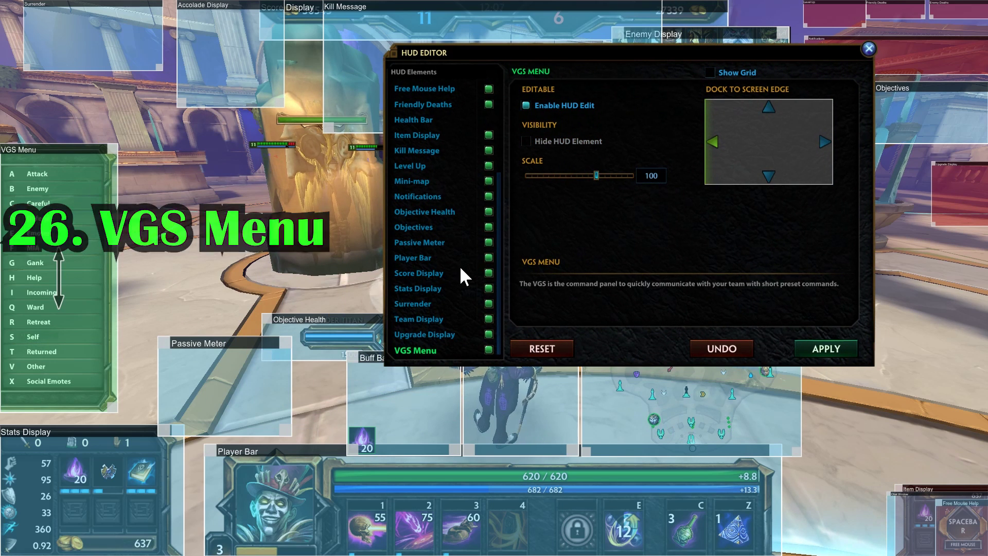
mouse_move(103, 145)
left_mouse_down()
mouse_move(139, 128)
mouse_move(168, 97)
mouse_move(152, 127)
mouse_move(106, 169)
mouse_move(43, 281)
mouse_move(91, 254)
mouse_move(12, 58)
mouse_move(5, 81)
left_mouse_up()
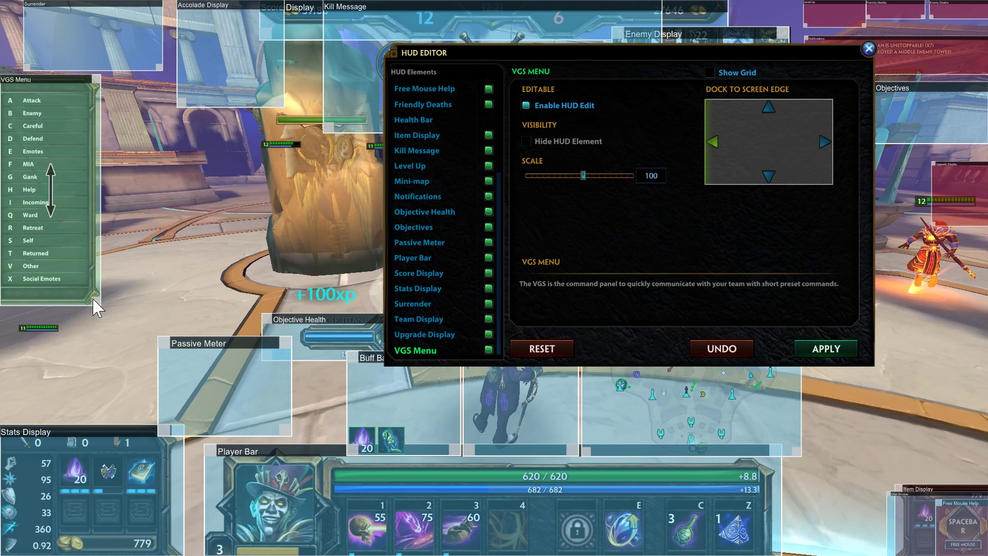
left_click_drag(95, 303, 90, 297)
left_click(807, 347)
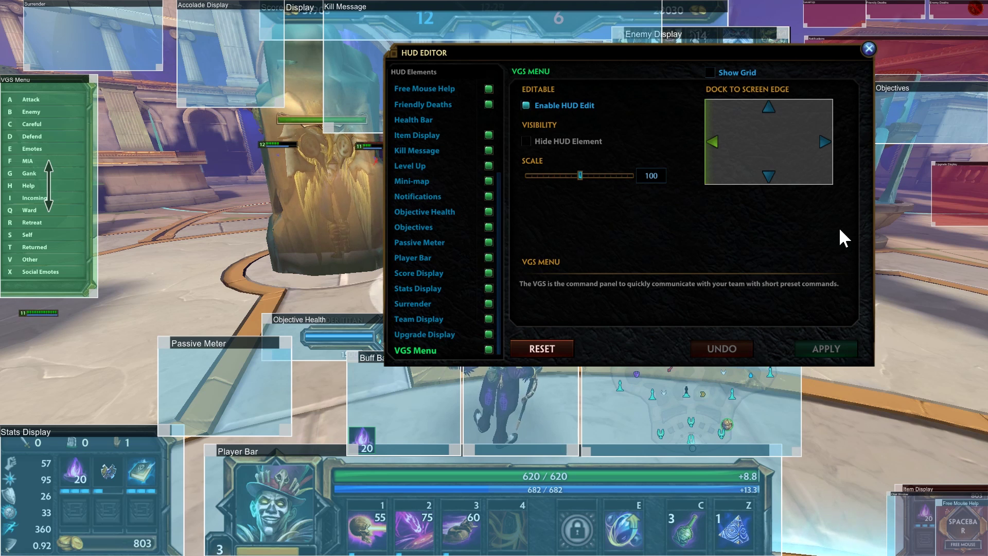
Step: Nudge Accolade Display and Surrender left, Kill Message and Enemy Display right, then exit the editor
left_click(870, 48)
left_click(193, 48)
left_click_drag(220, 59, 206, 39)
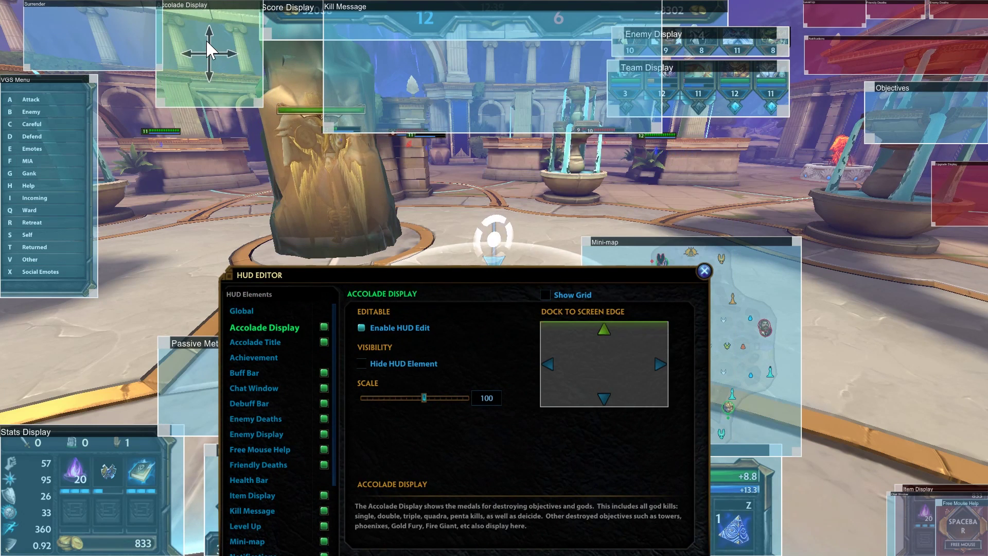
left_click_drag(136, 22, 106, 11)
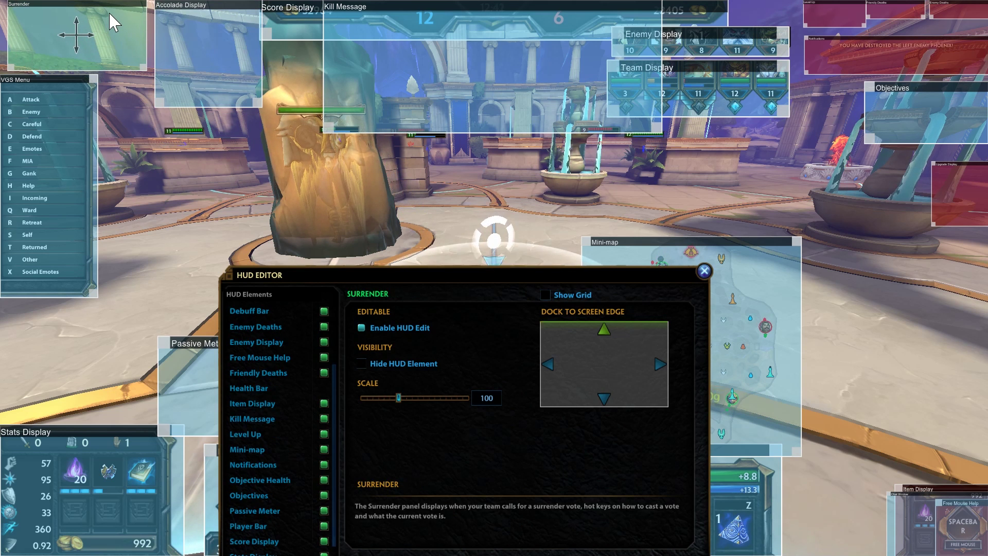
left_click_drag(499, 64, 513, 67)
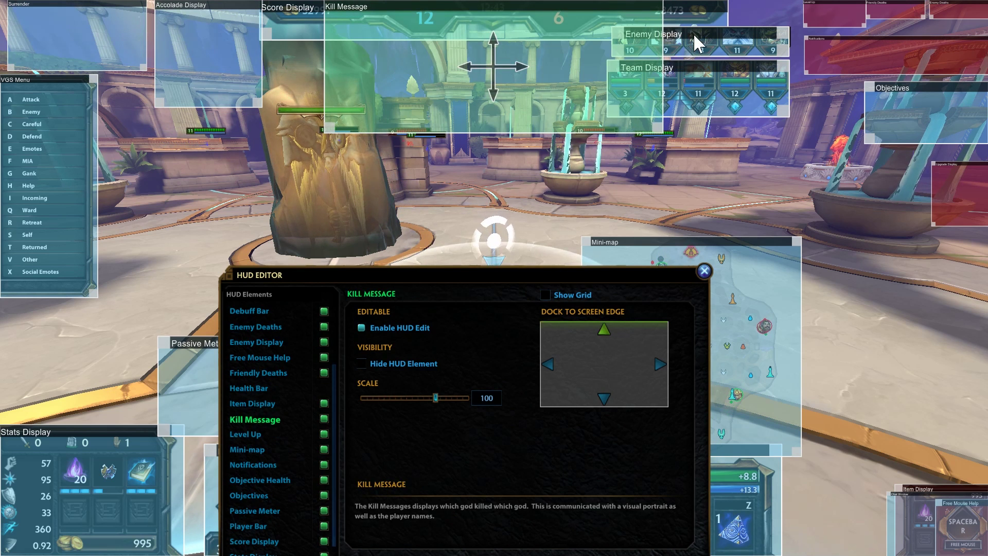
left_click_drag(720, 43, 725, 75)
left_click(703, 271)
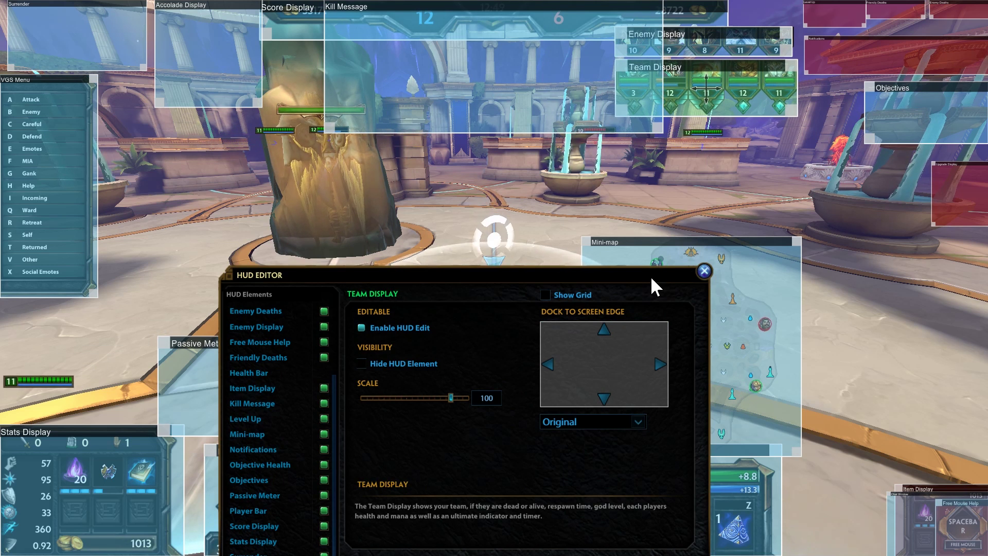
Step: In User Interface settings, toggle own-health display, keep Name Plate at None and friend notifications at Never
key("Return")
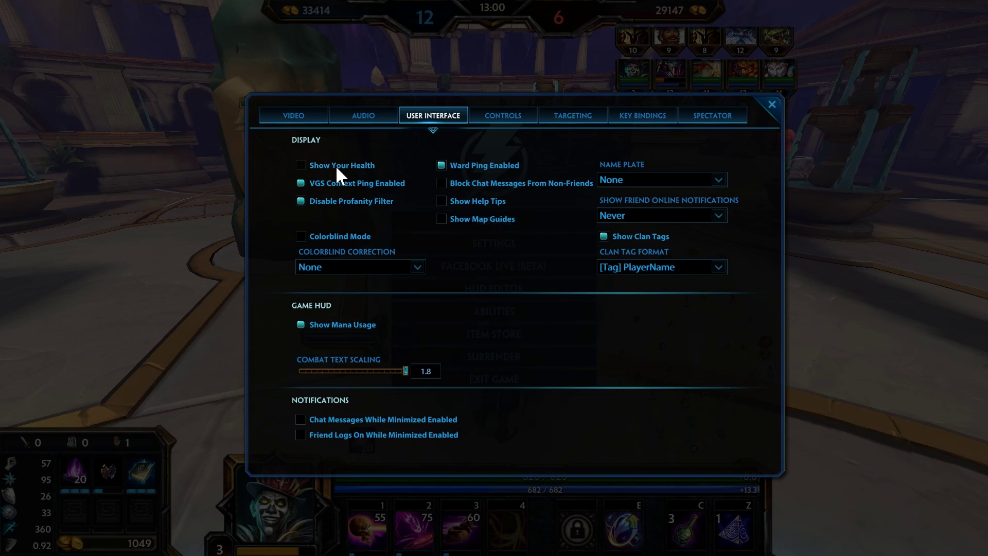
left_click(335, 165)
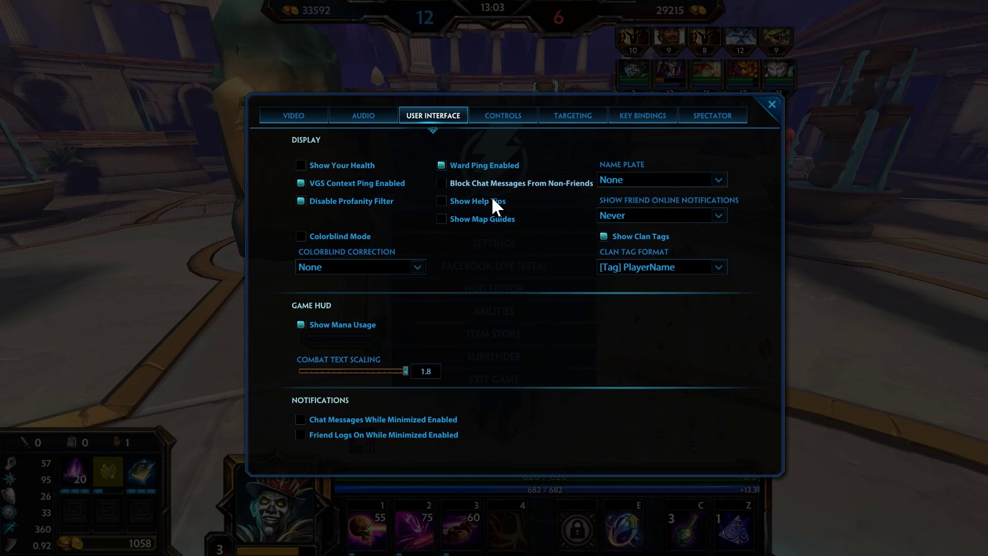
left_click(635, 180)
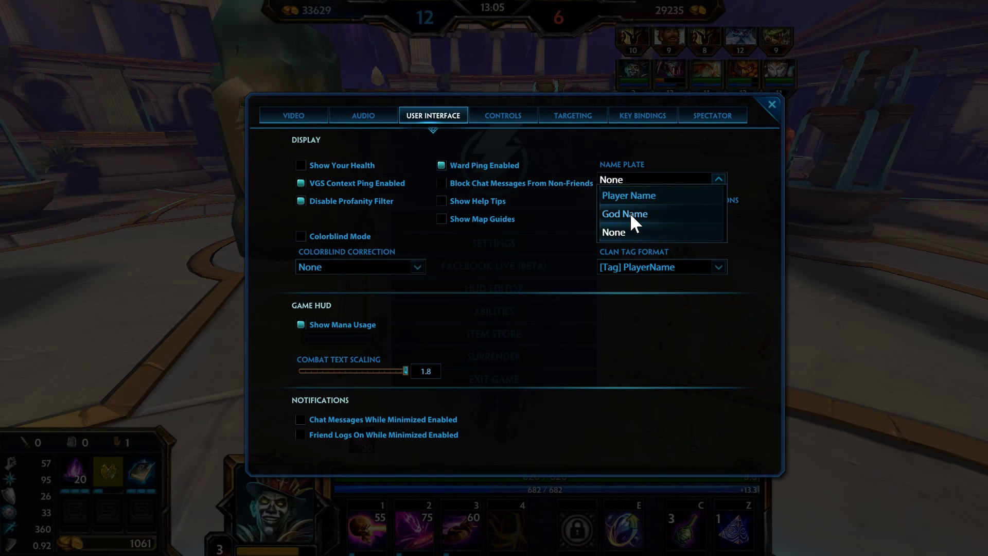
left_click(620, 236)
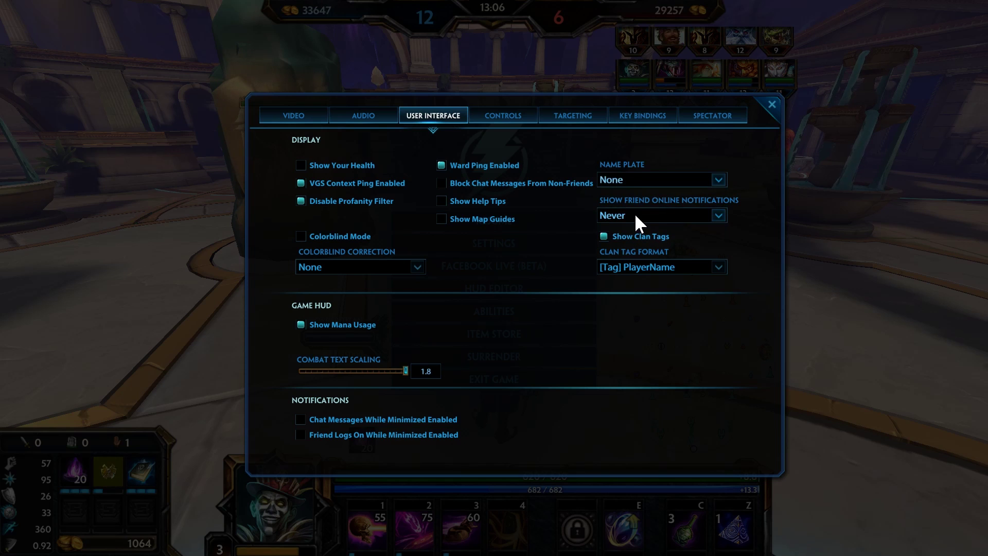
left_click(634, 214)
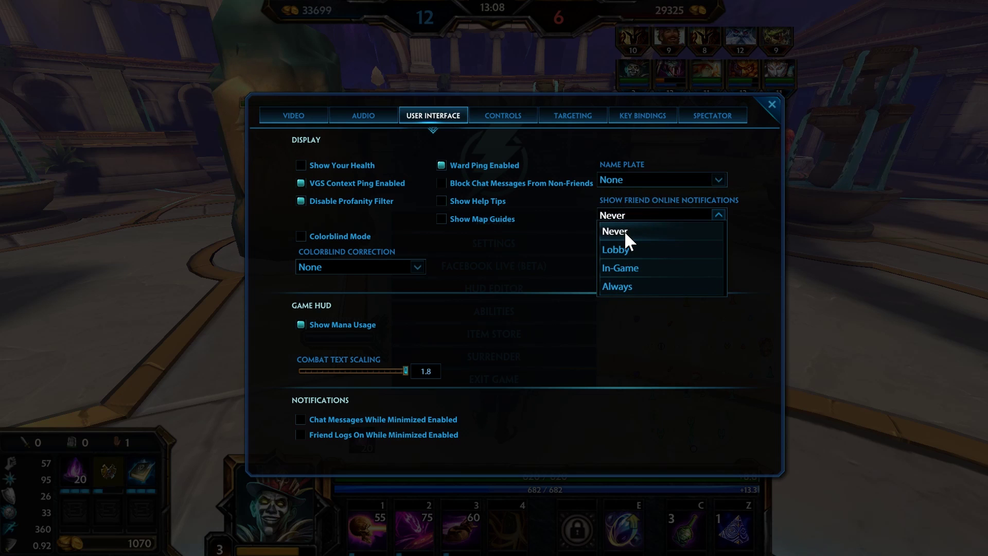
left_click(623, 230)
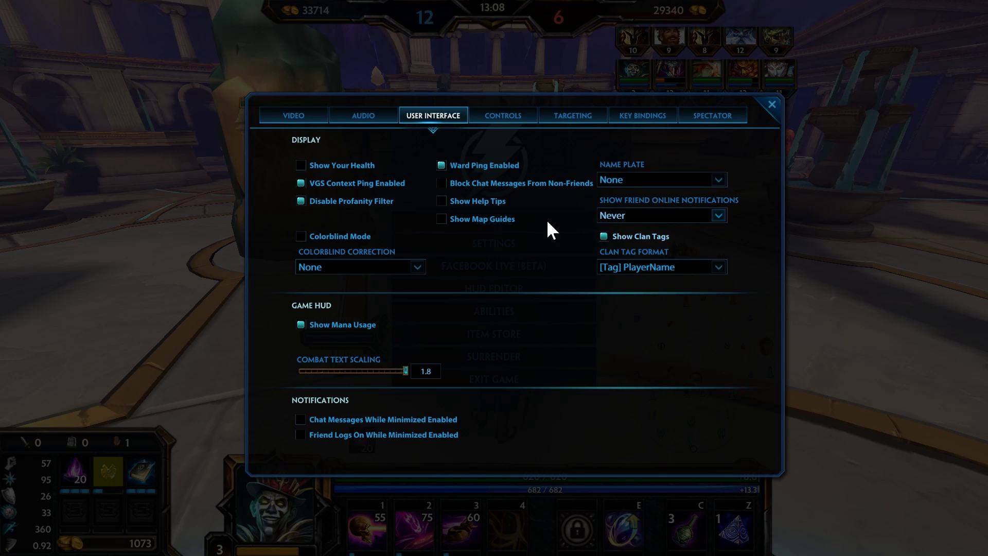
Step: Leave Show Help Tips off, block non-friend chat, and keep Show Mana Usage on
left_click(459, 200)
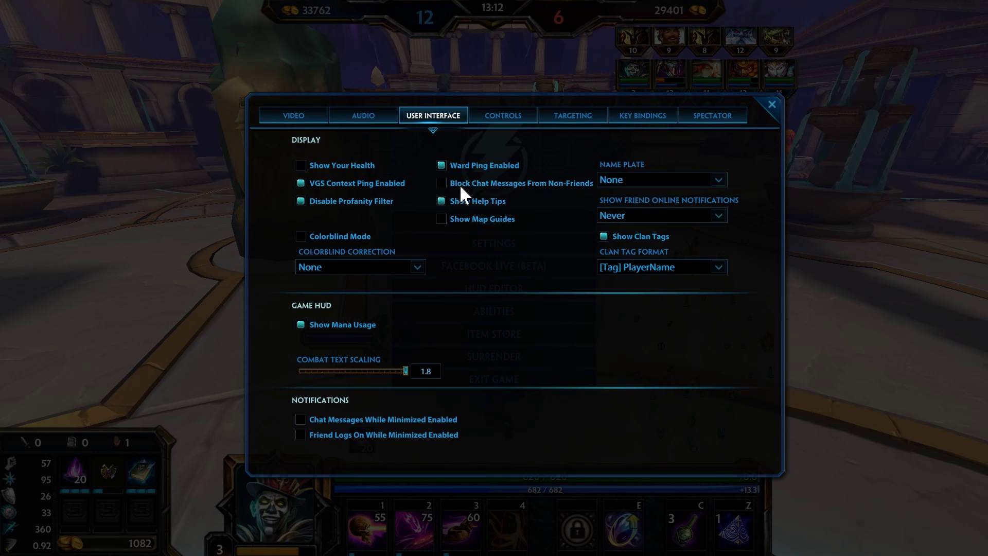
left_click(459, 185)
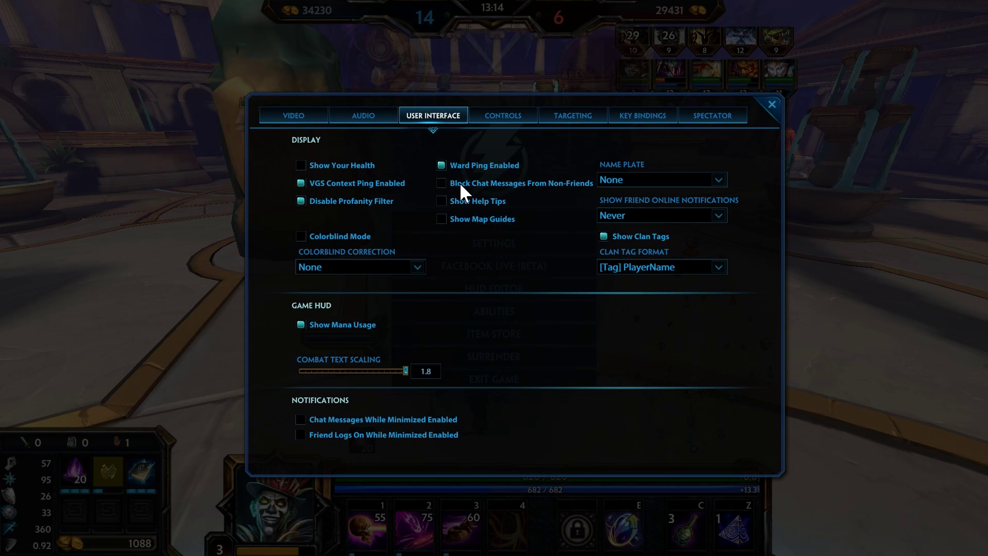
left_click(461, 185)
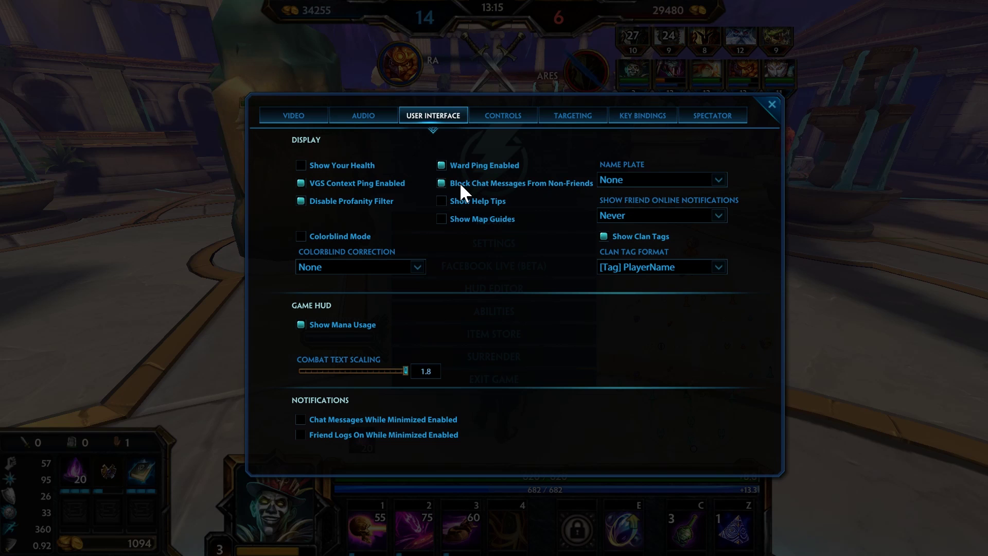
left_click(332, 324)
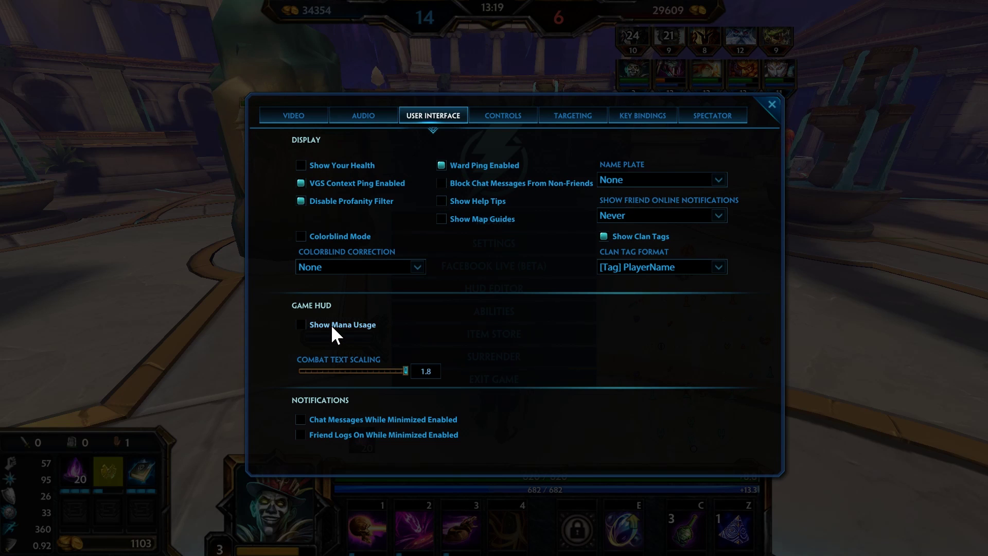
left_click(332, 324)
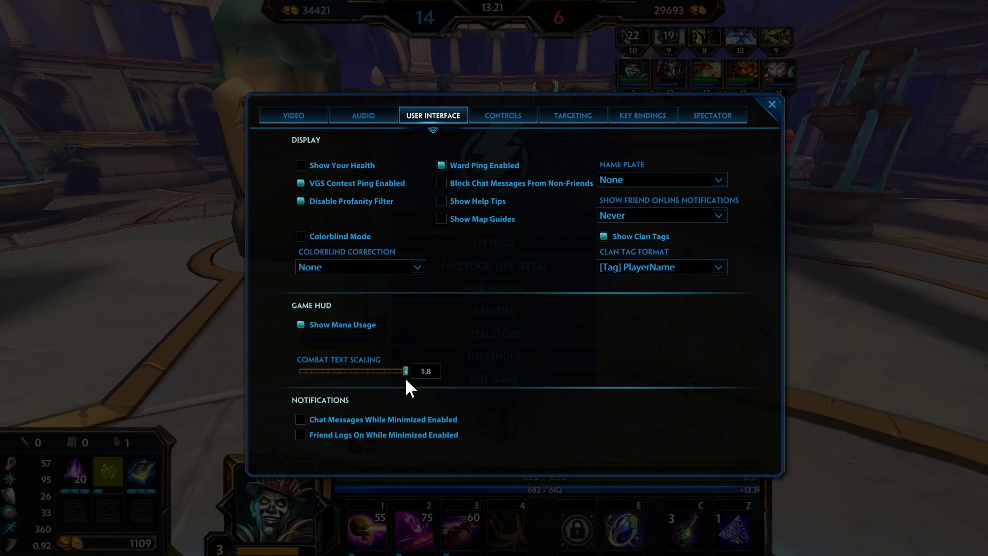
Step: On the Controls tab, leave mouse smoothing off, toggle camera pitch restriction, then resume the match
left_click(499, 117)
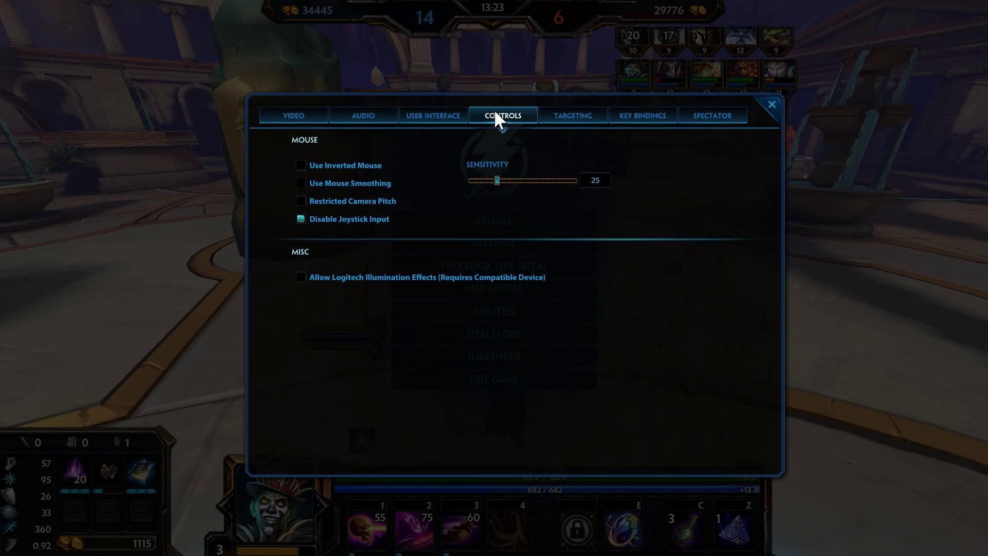
left_click(336, 183)
left_click(337, 184)
left_click(329, 202)
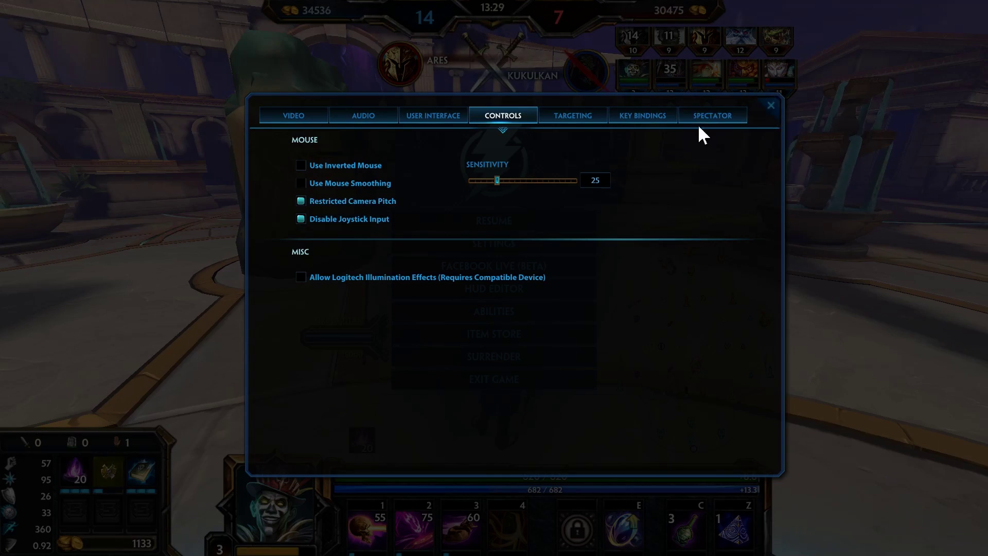
key("Escape")
left_click(475, 219)
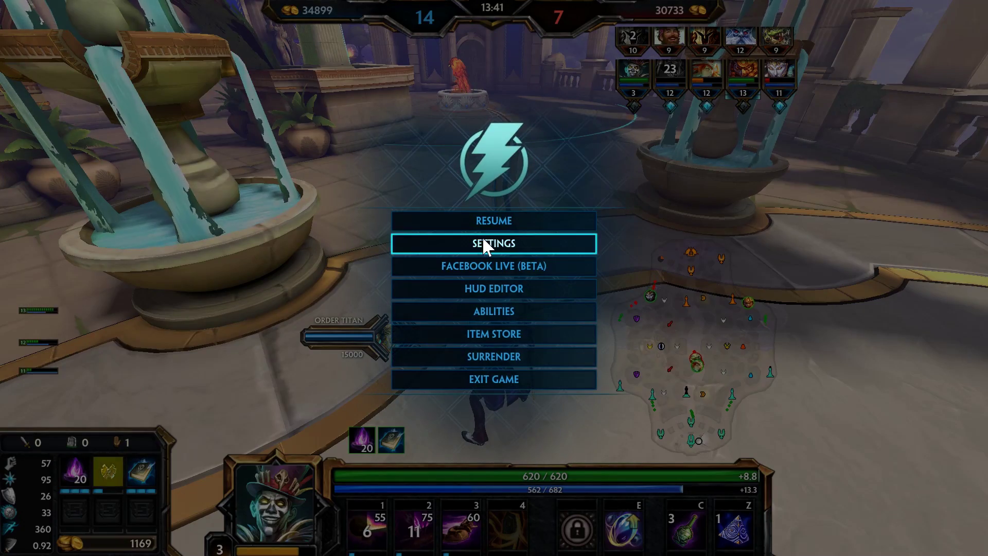
Step: Reopen Controls settings, uncheck Restricted Camera Pitch, and resume the match
left_click(484, 244)
left_click(505, 116)
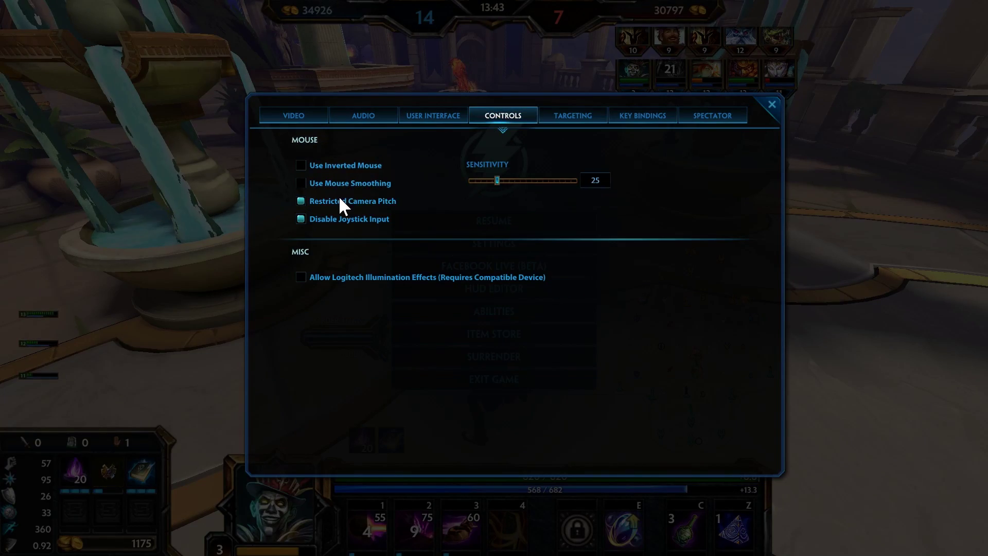
left_click(340, 201)
left_click(770, 106)
left_click(532, 222)
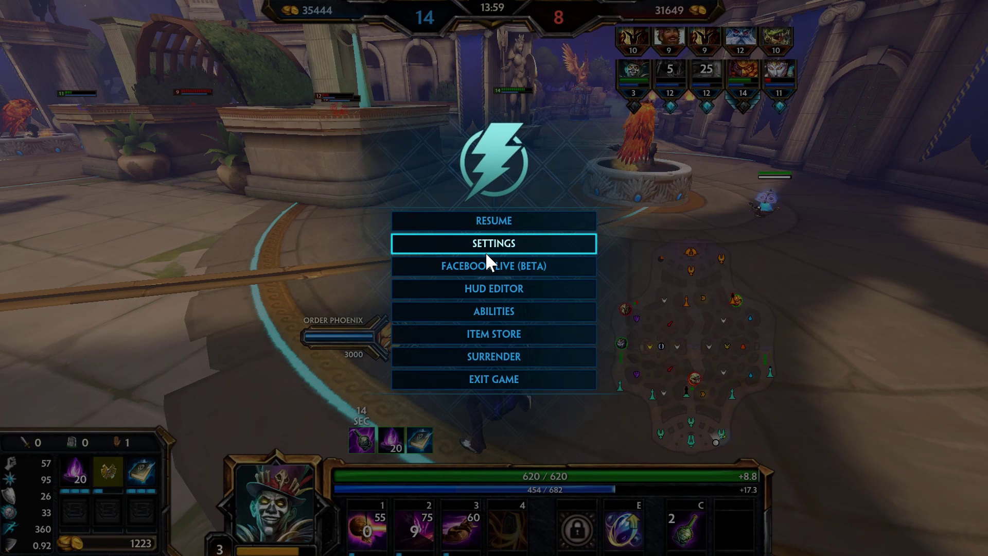
Step: Recheck the control settings, test the camera with the first ability, and bring the pause menu back
left_click(486, 252)
left_click(512, 113)
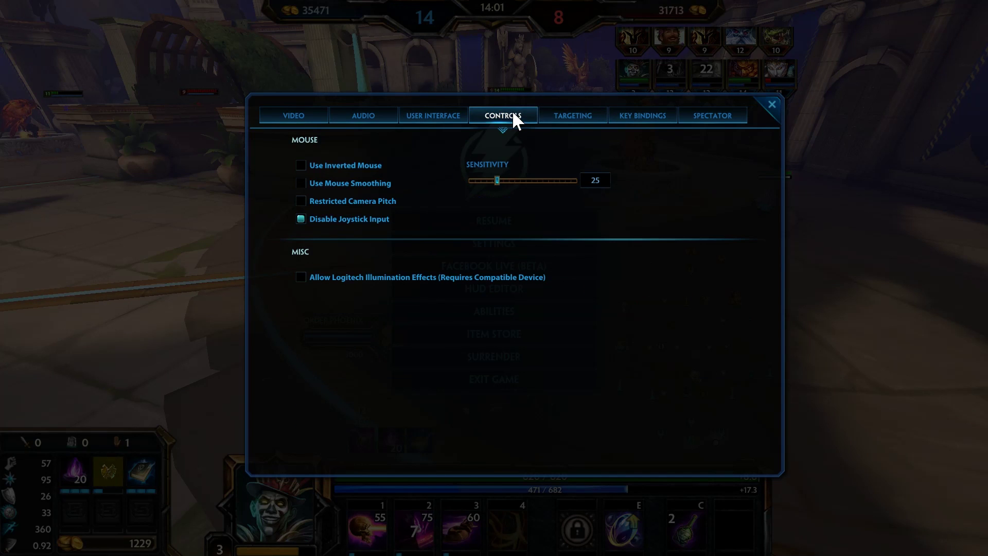
left_click(772, 104)
key("Escape")
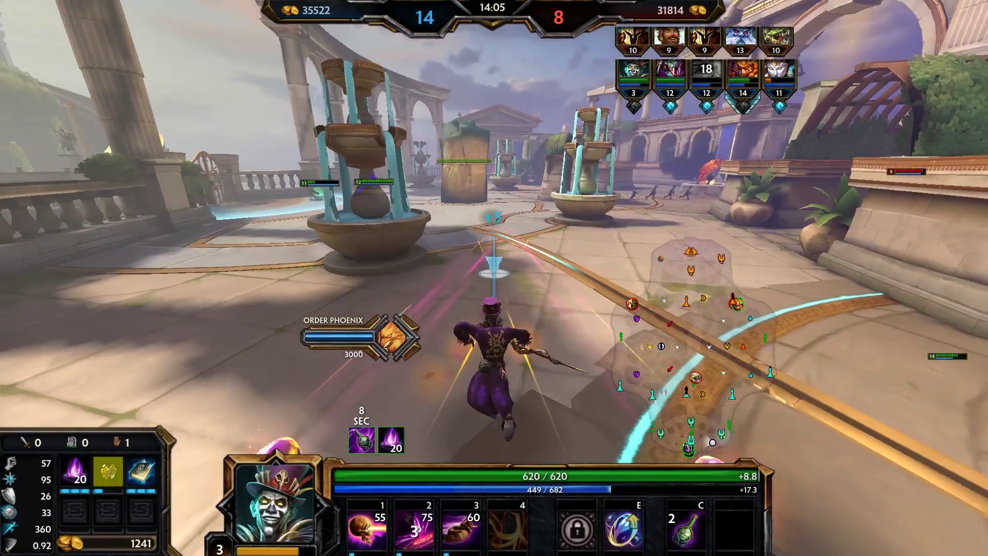
key("1")
key("Escape")
Step: On the Targeting tab, keep Distance Line set to Line
left_click(492, 246)
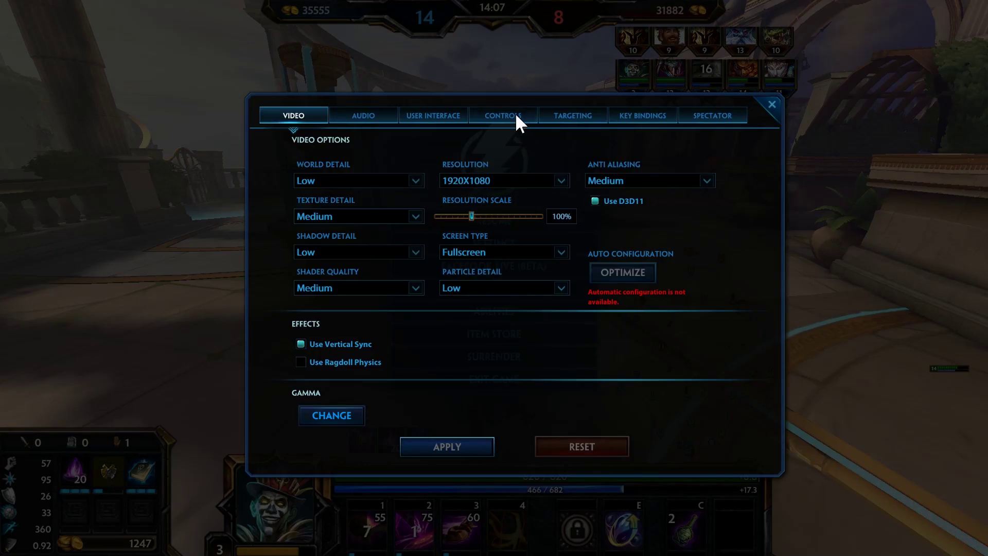
left_click(514, 113)
left_click(553, 113)
left_click(373, 179)
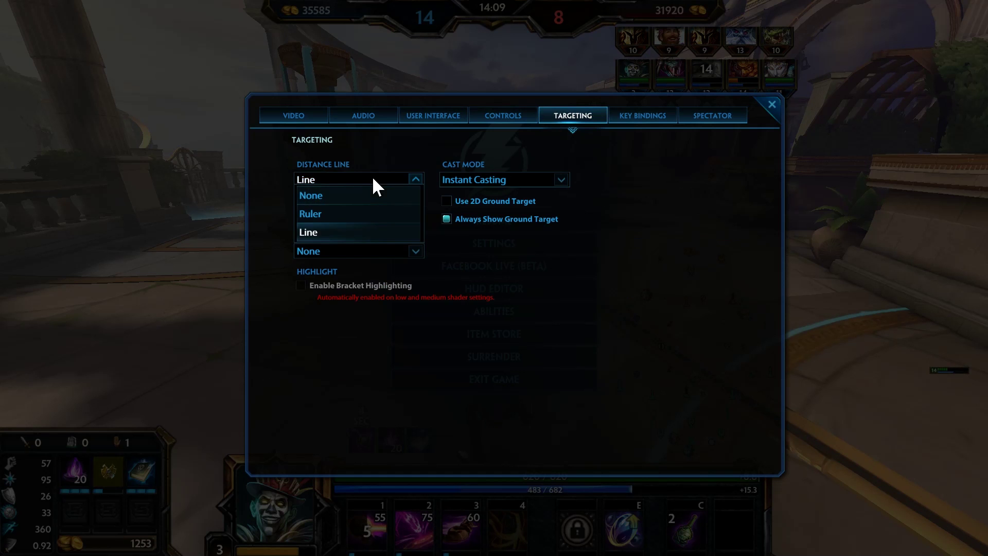
left_click(373, 179)
left_click(374, 179)
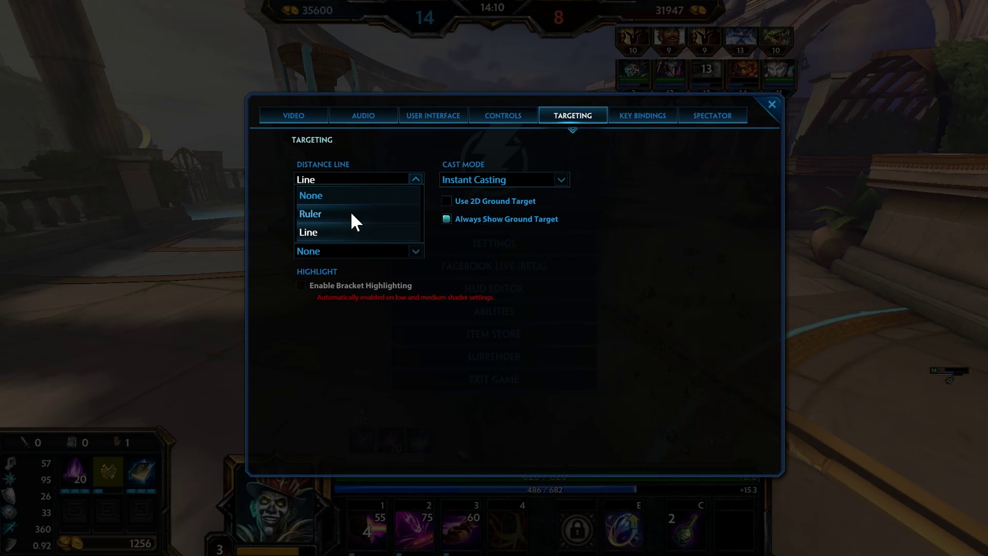
left_click(316, 230)
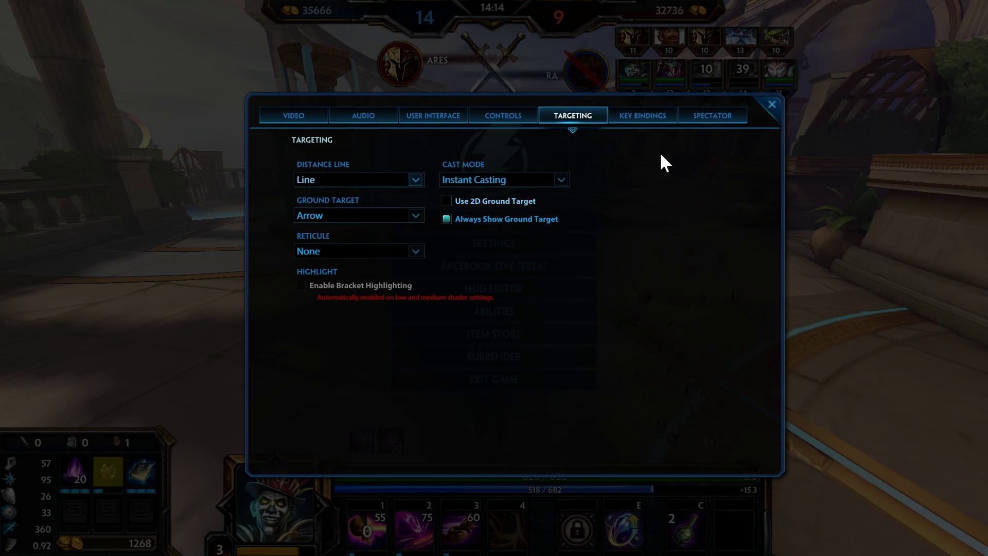
Step: Keep Ground Target set to Arrow, then close settings and resume the match
left_click(335, 215)
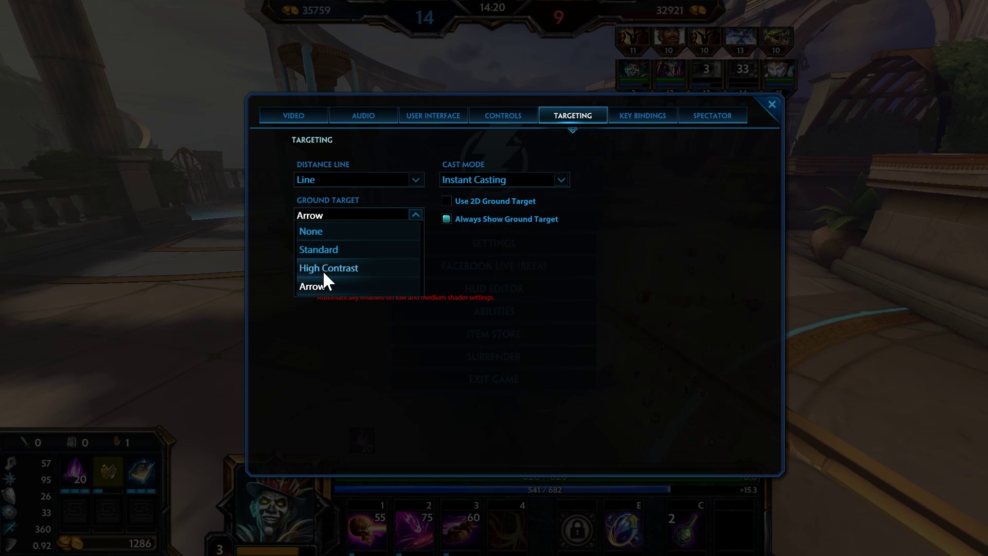
left_click(316, 286)
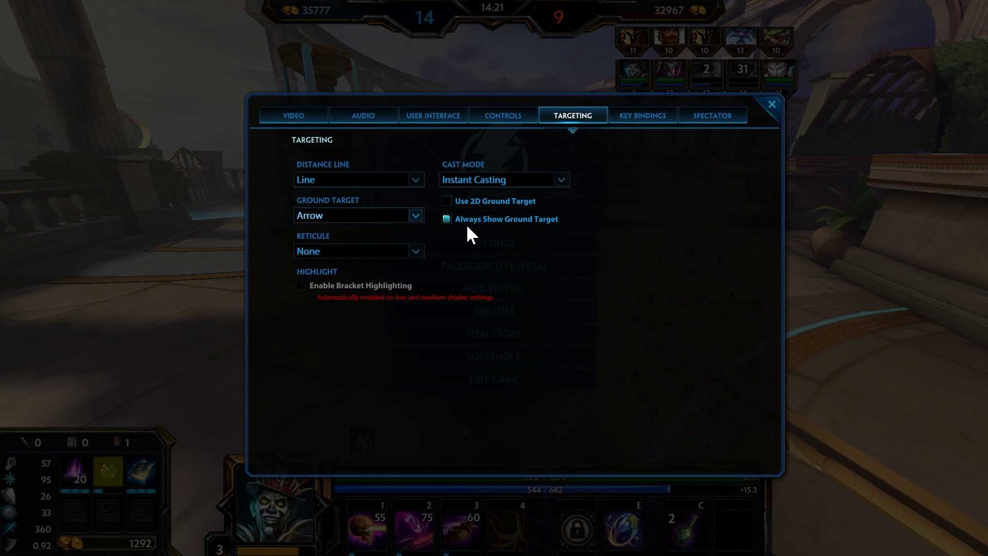
left_click(771, 105)
left_click(529, 221)
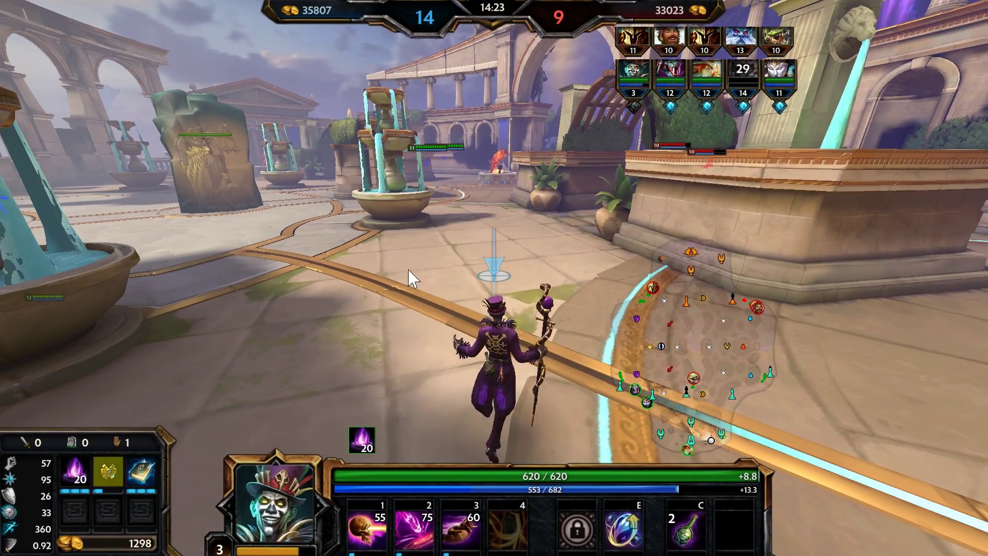
Step: Back in Targeting settings, keep Cast Mode at Instant Casting and Reticule at None
key("Escape")
left_click(478, 240)
left_click(558, 115)
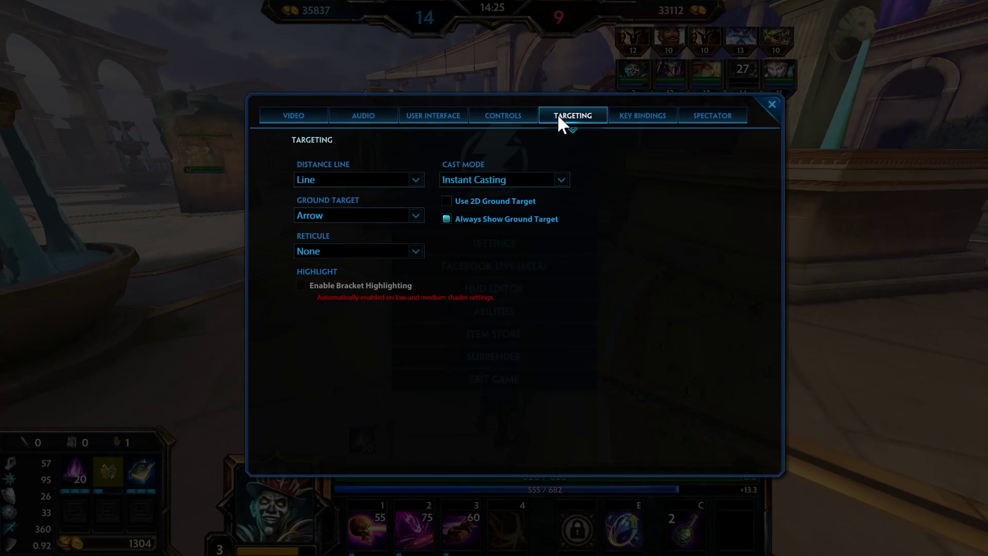
left_click(506, 181)
left_click(476, 231)
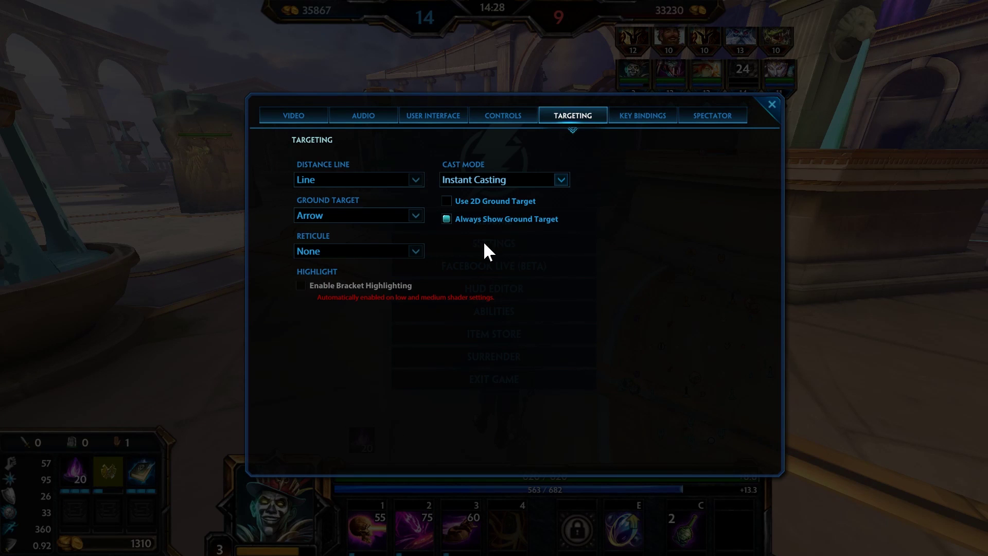
left_click(360, 252)
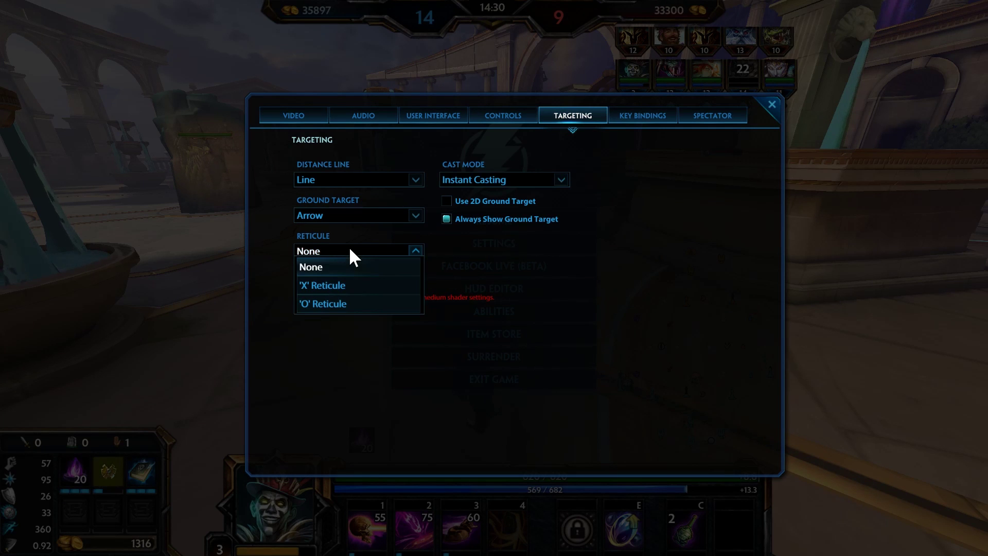
left_click(316, 266)
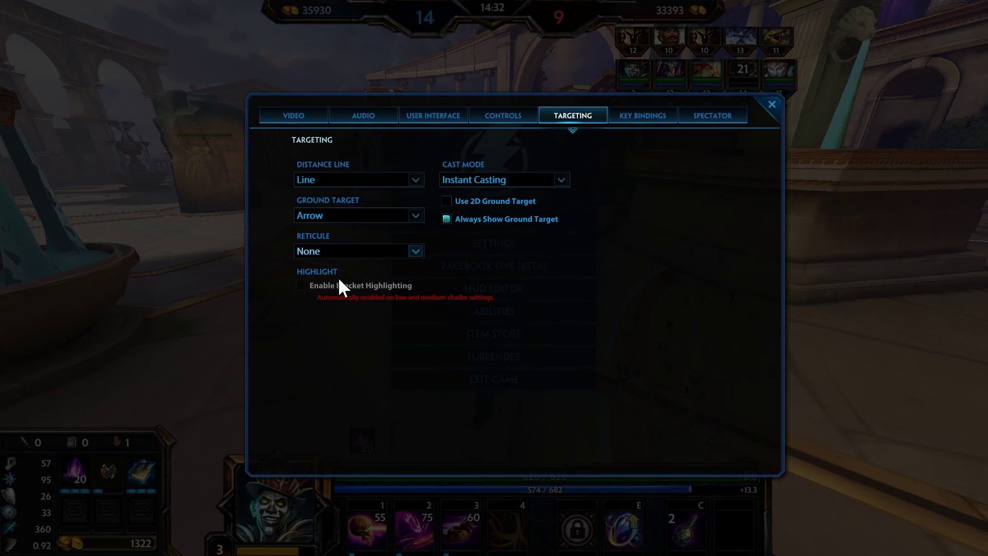
left_click(774, 104)
left_click(471, 237)
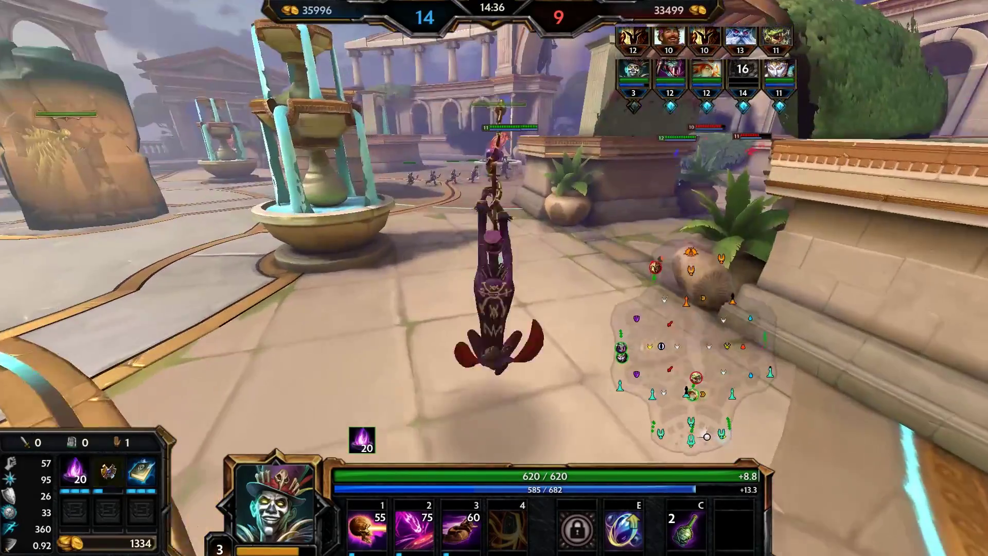
key("2")
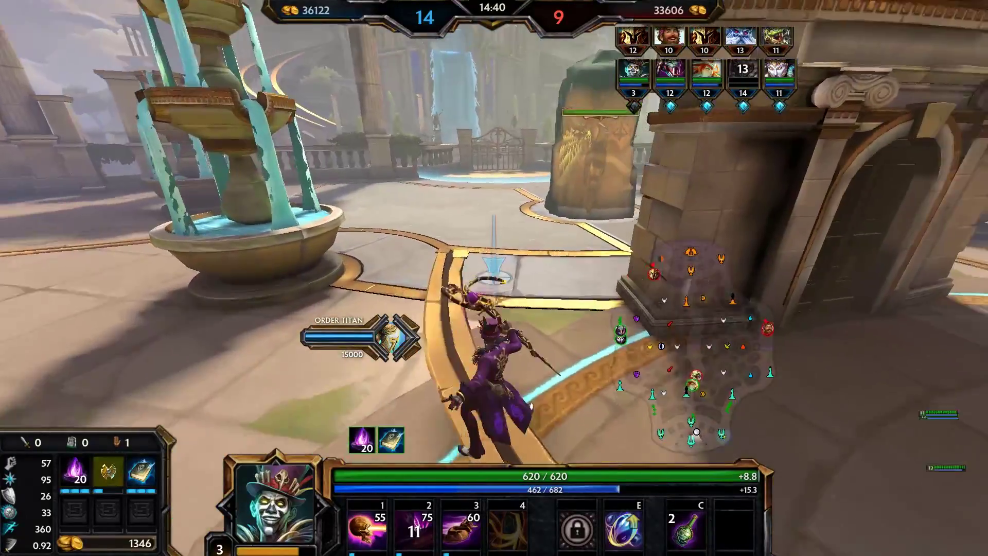
key("3")
key("i")
key("Escape")
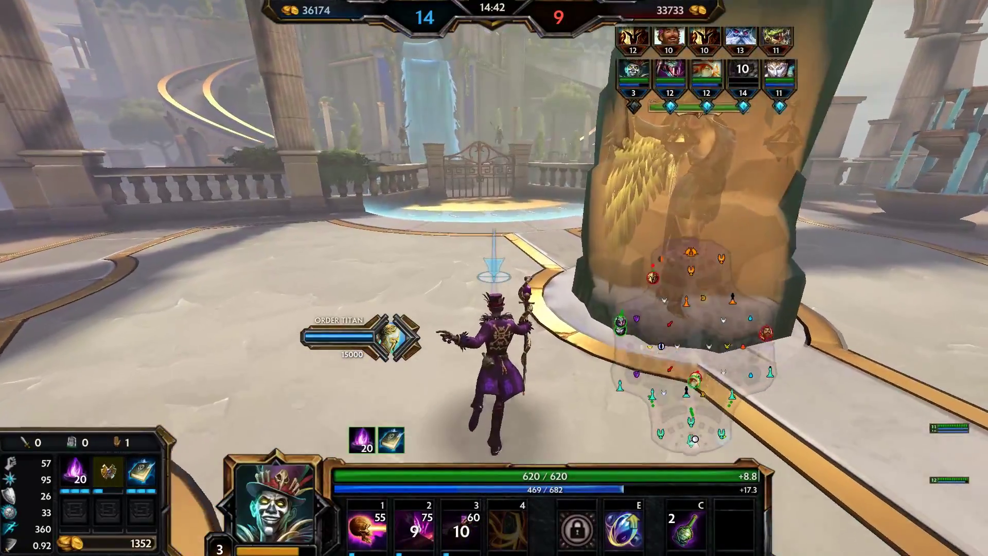
key("Escape")
key("Escape")
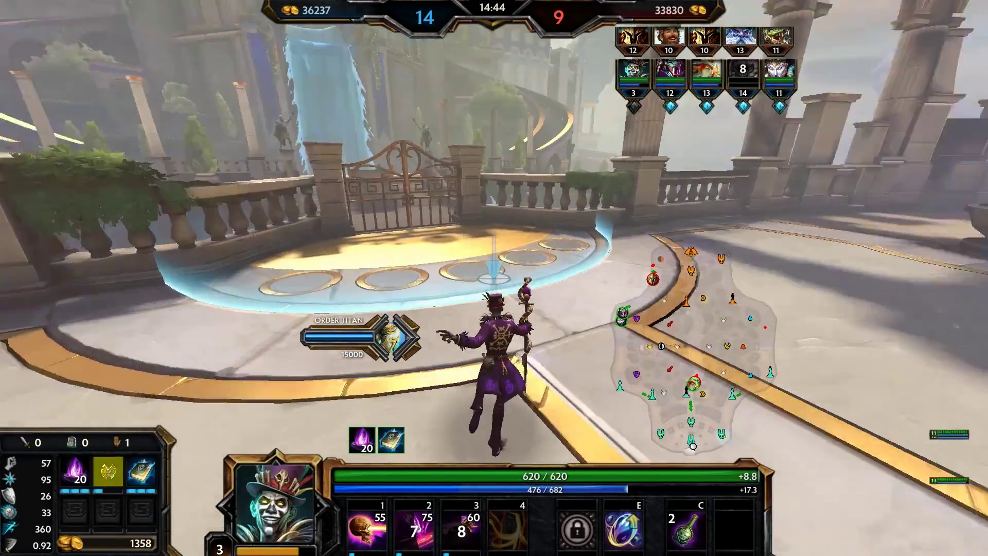
key("Escape")
left_click(486, 246)
left_click(572, 117)
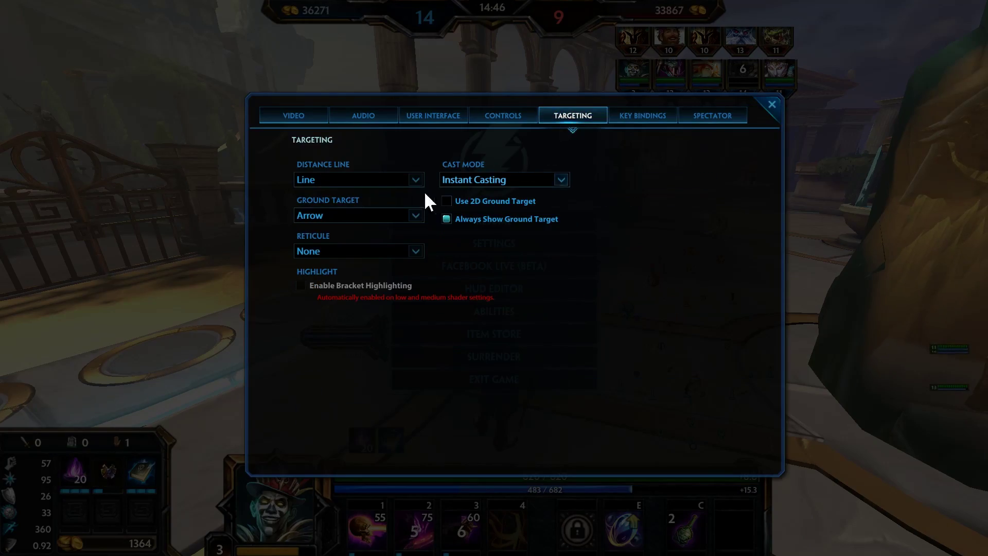
left_click(772, 103)
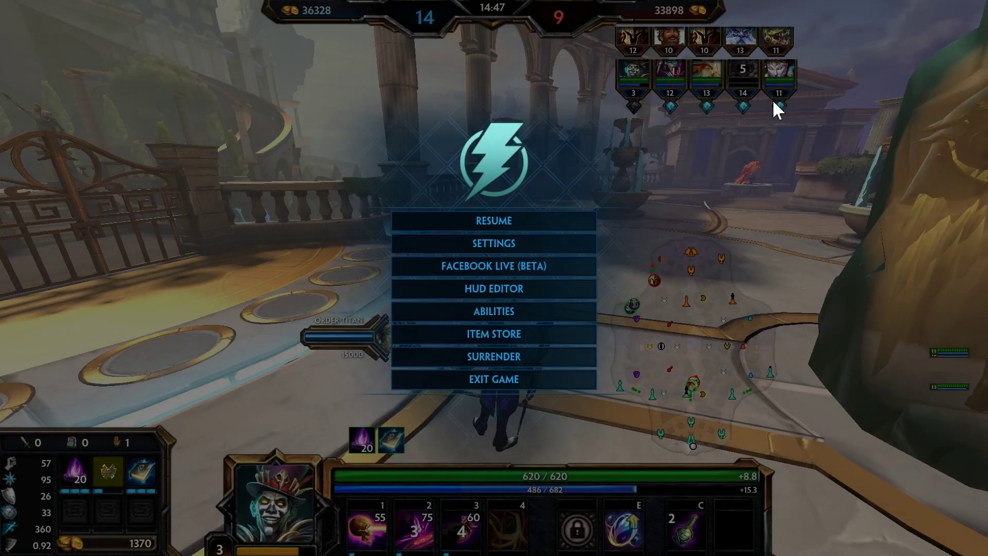
left_click(520, 221)
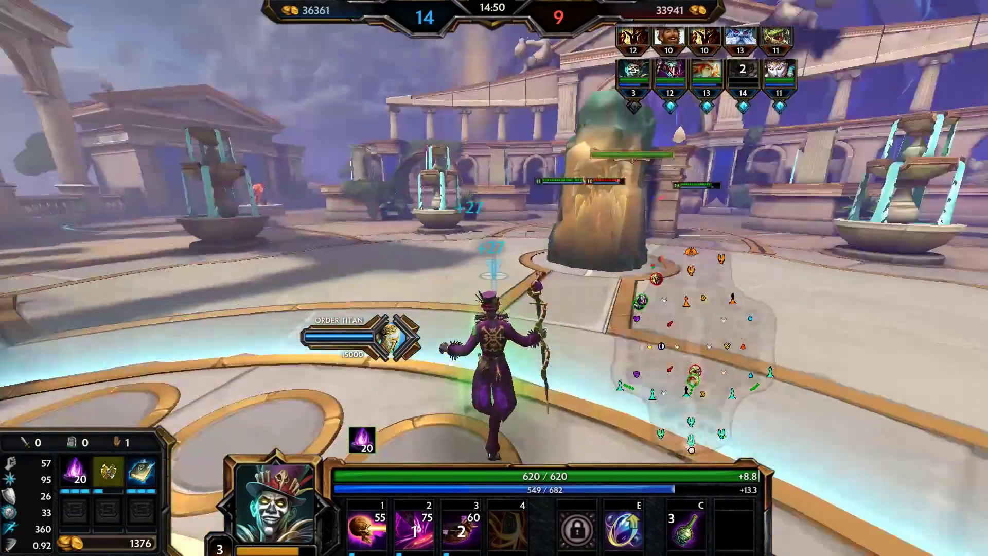
key("b")
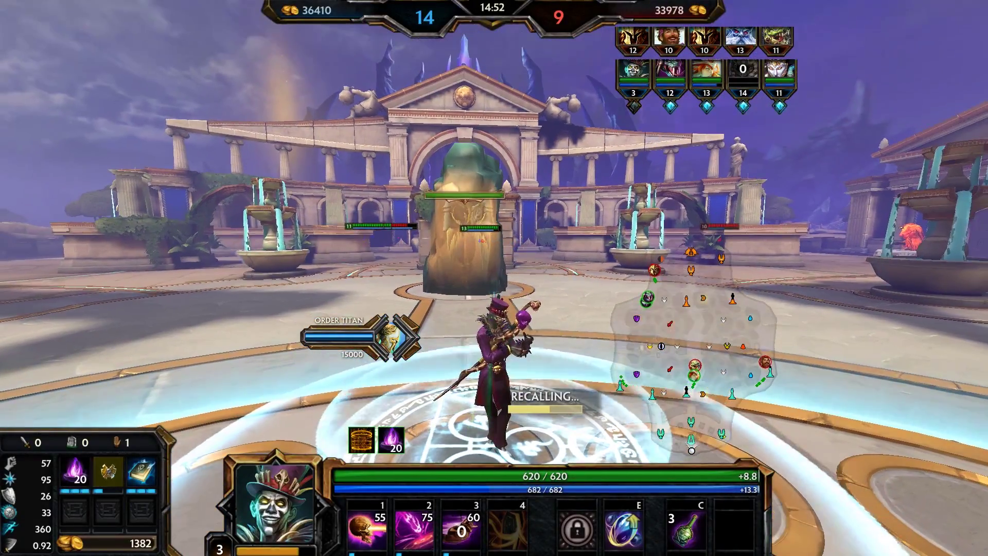